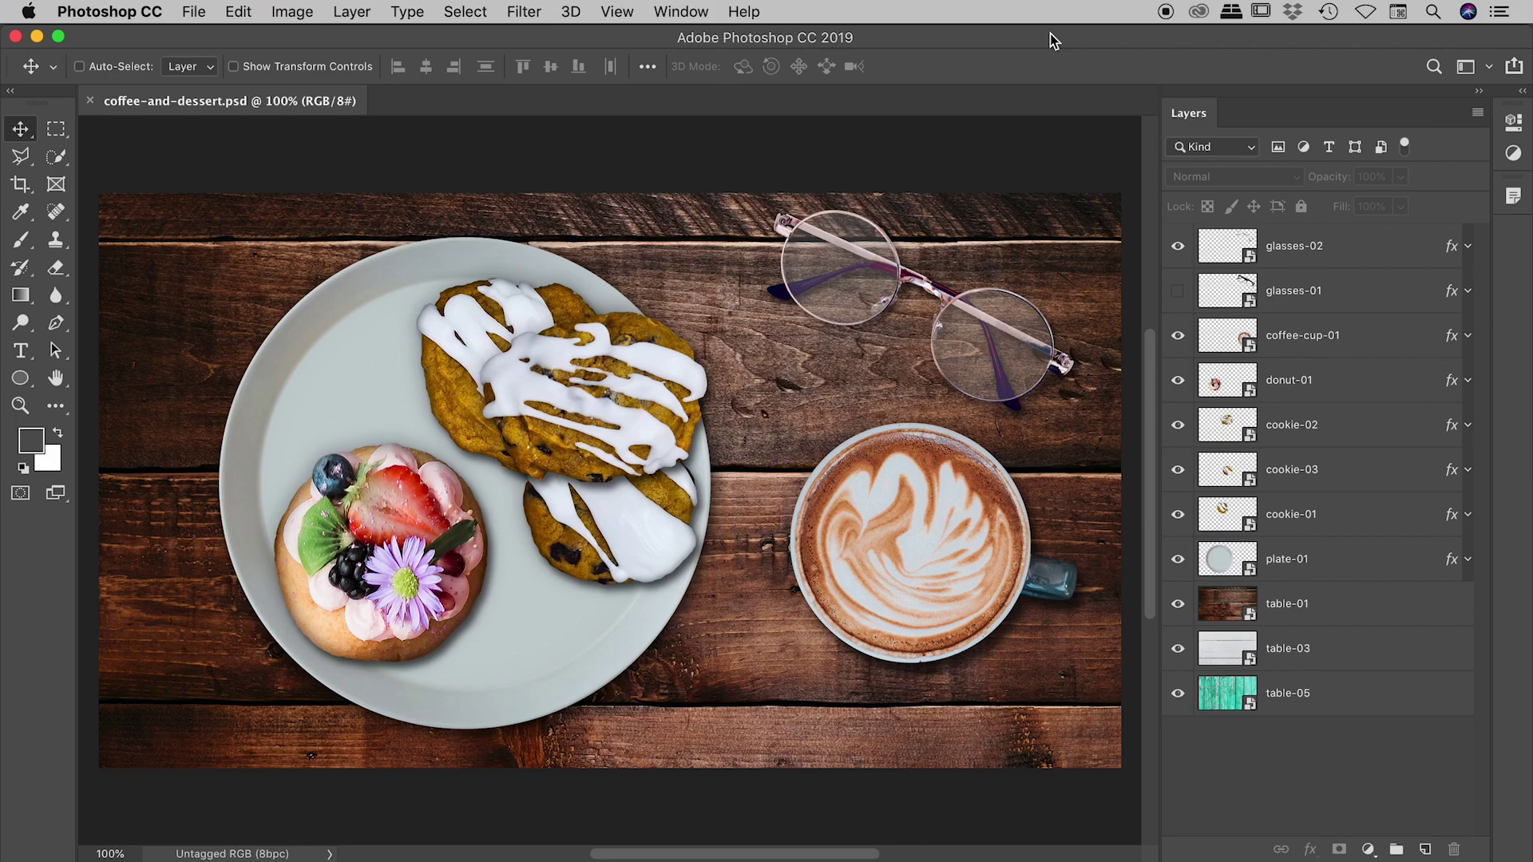
Step: Swap the glasses by hiding glasses-02 and showing glasses-01, and toggle the coffee-cup-01 and donut-01 layers off and on
{"action": "left_click", "coordinate": [1326, 257]}
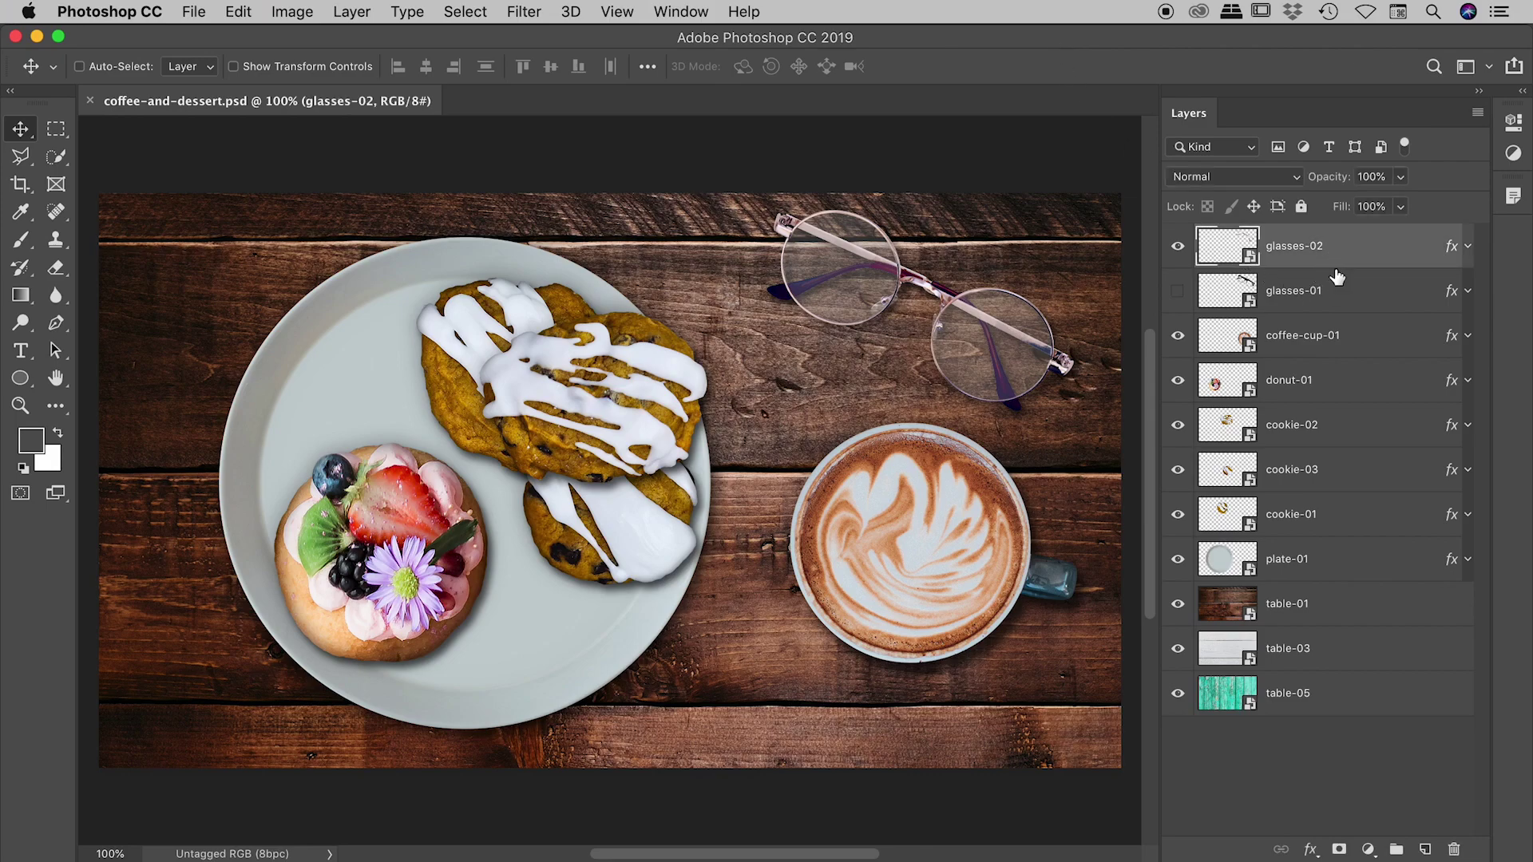
{"action": "left_click", "coordinate": [1179, 248]}
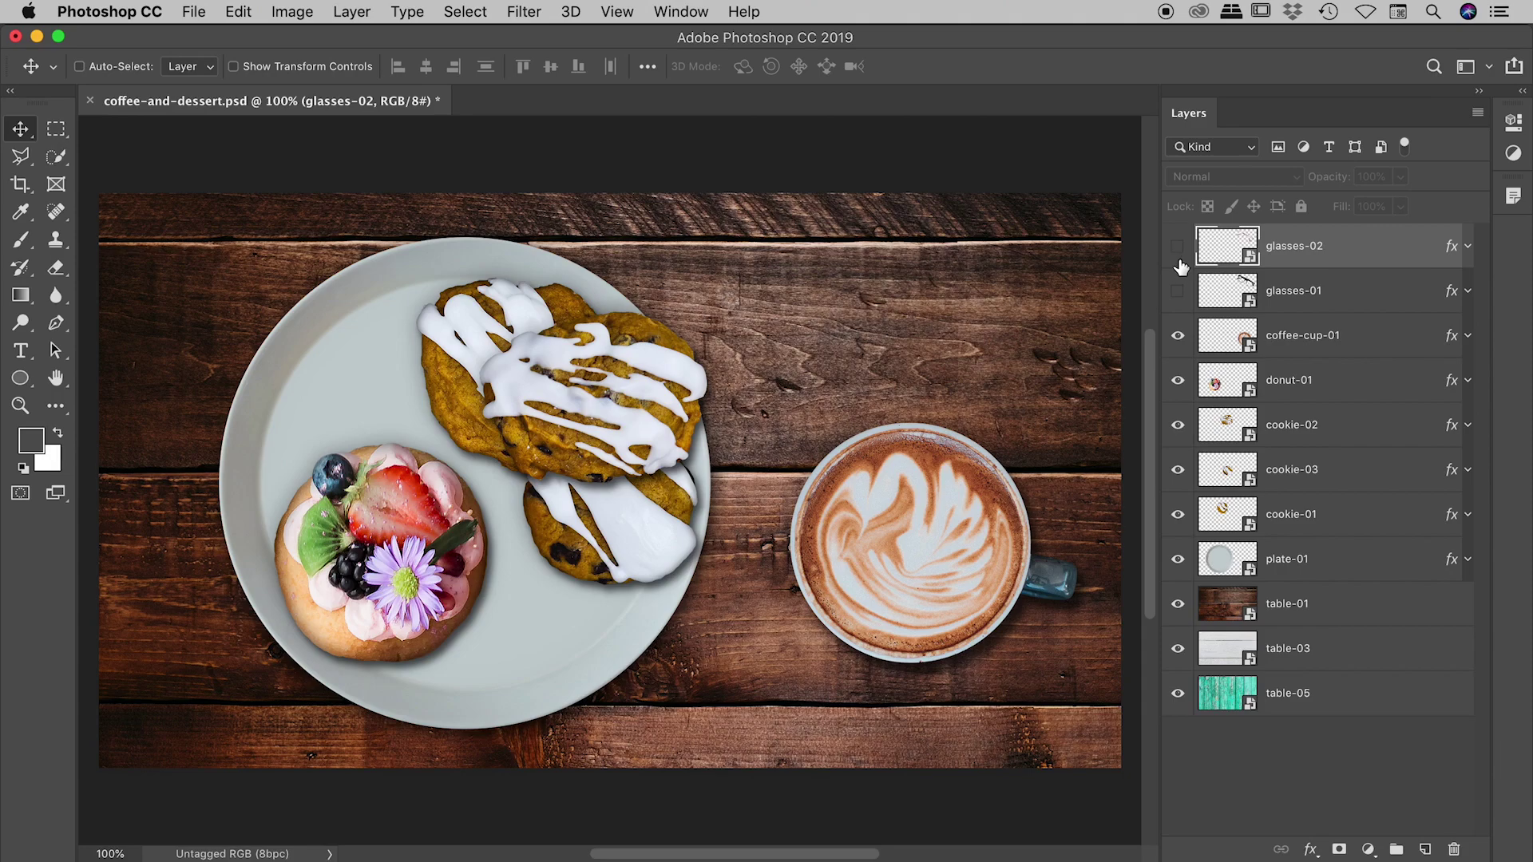
{"action": "left_click", "coordinate": [1178, 292]}
{"action": "left_click", "coordinate": [1179, 336]}
{"action": "left_click", "coordinate": [1179, 336]}
{"action": "left_click", "coordinate": [1180, 381]}
{"action": "left_click", "coordinate": [1179, 382]}
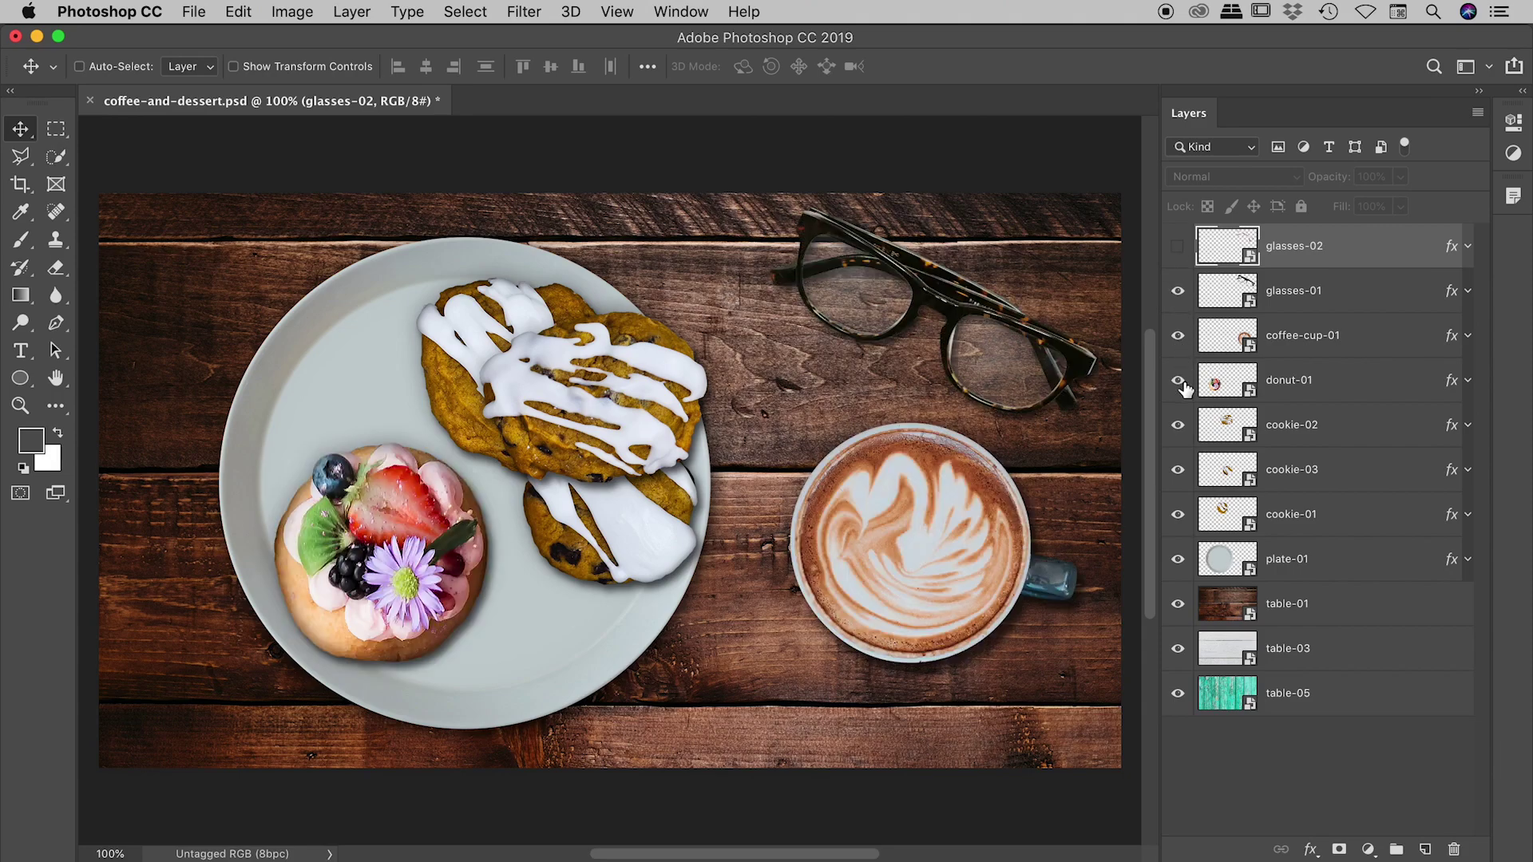
Step: Hide the cookie-02, cookie-03, cookie-01, plate-01, table-01 and table-03 layers
{"action": "left_click", "coordinate": [1178, 425]}
{"action": "left_click", "coordinate": [1179, 471]}
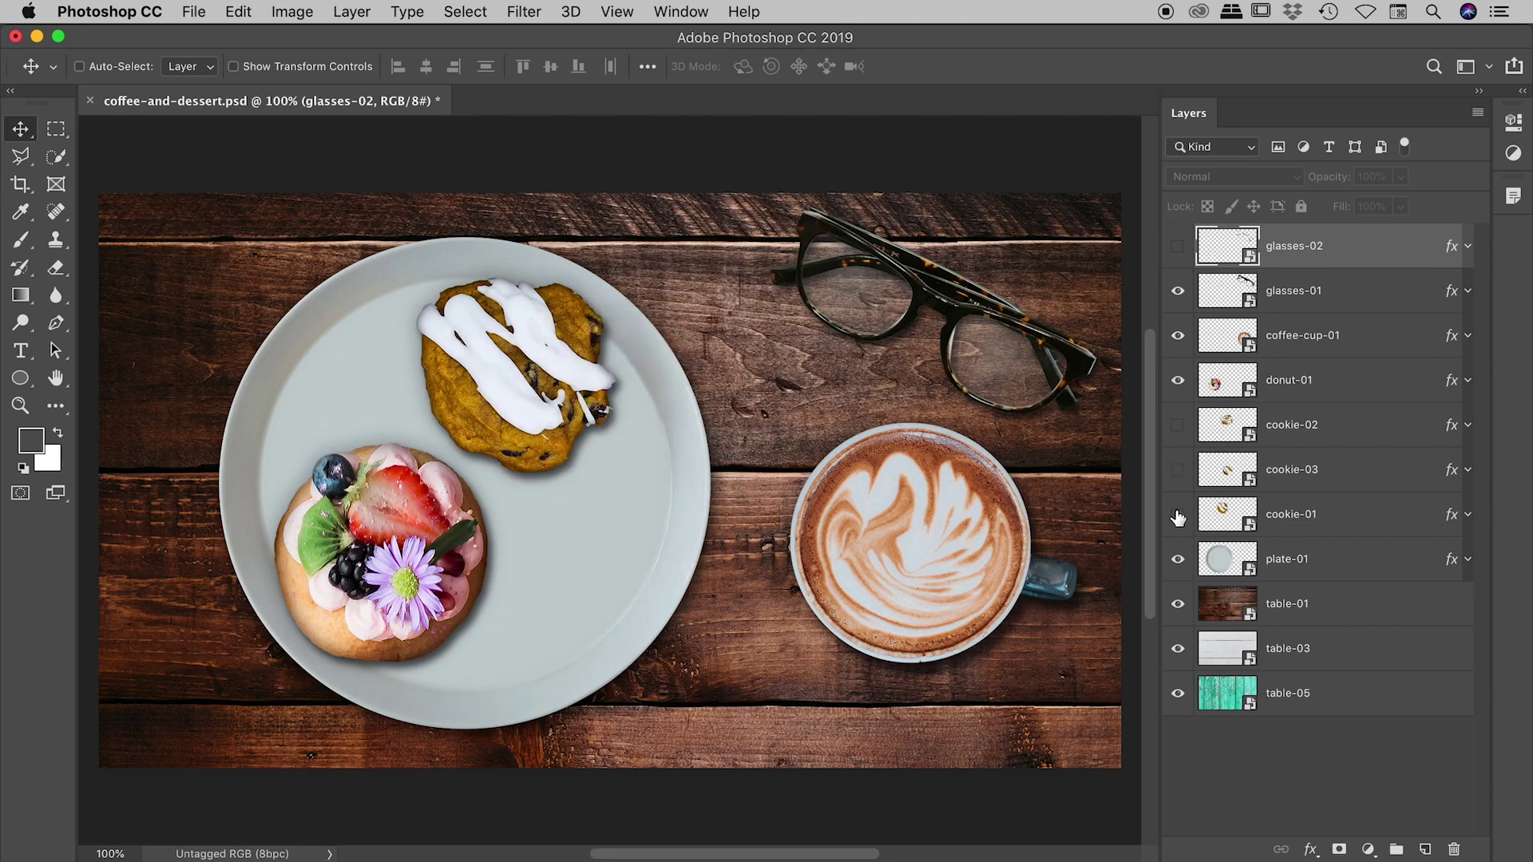
{"action": "left_click", "coordinate": [1178, 513]}
{"action": "left_click", "coordinate": [1178, 560]}
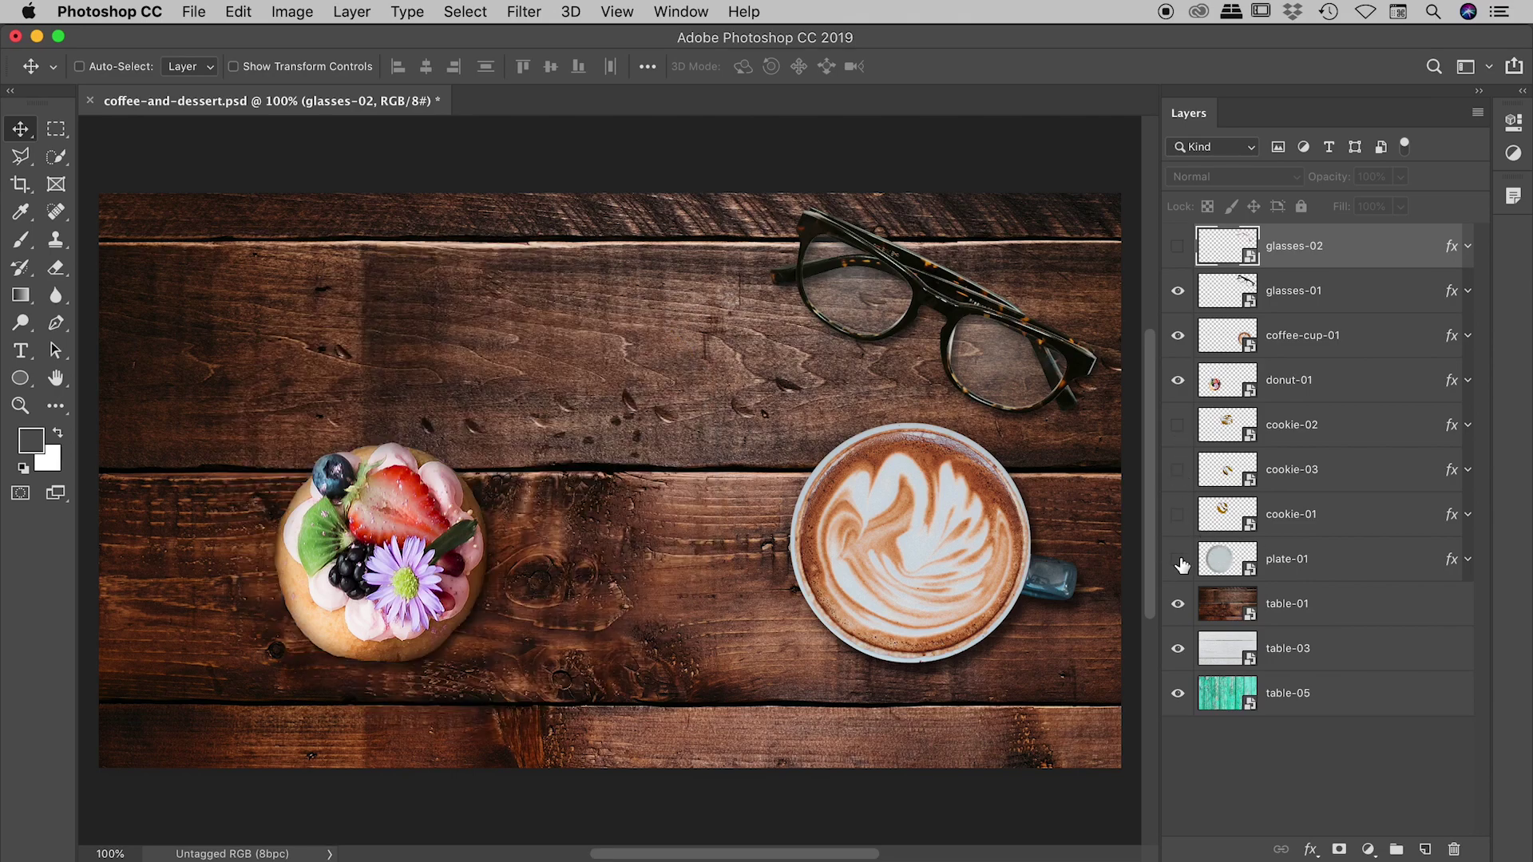
{"action": "left_click", "coordinate": [1178, 605]}
{"action": "left_click", "coordinate": [1178, 651]}
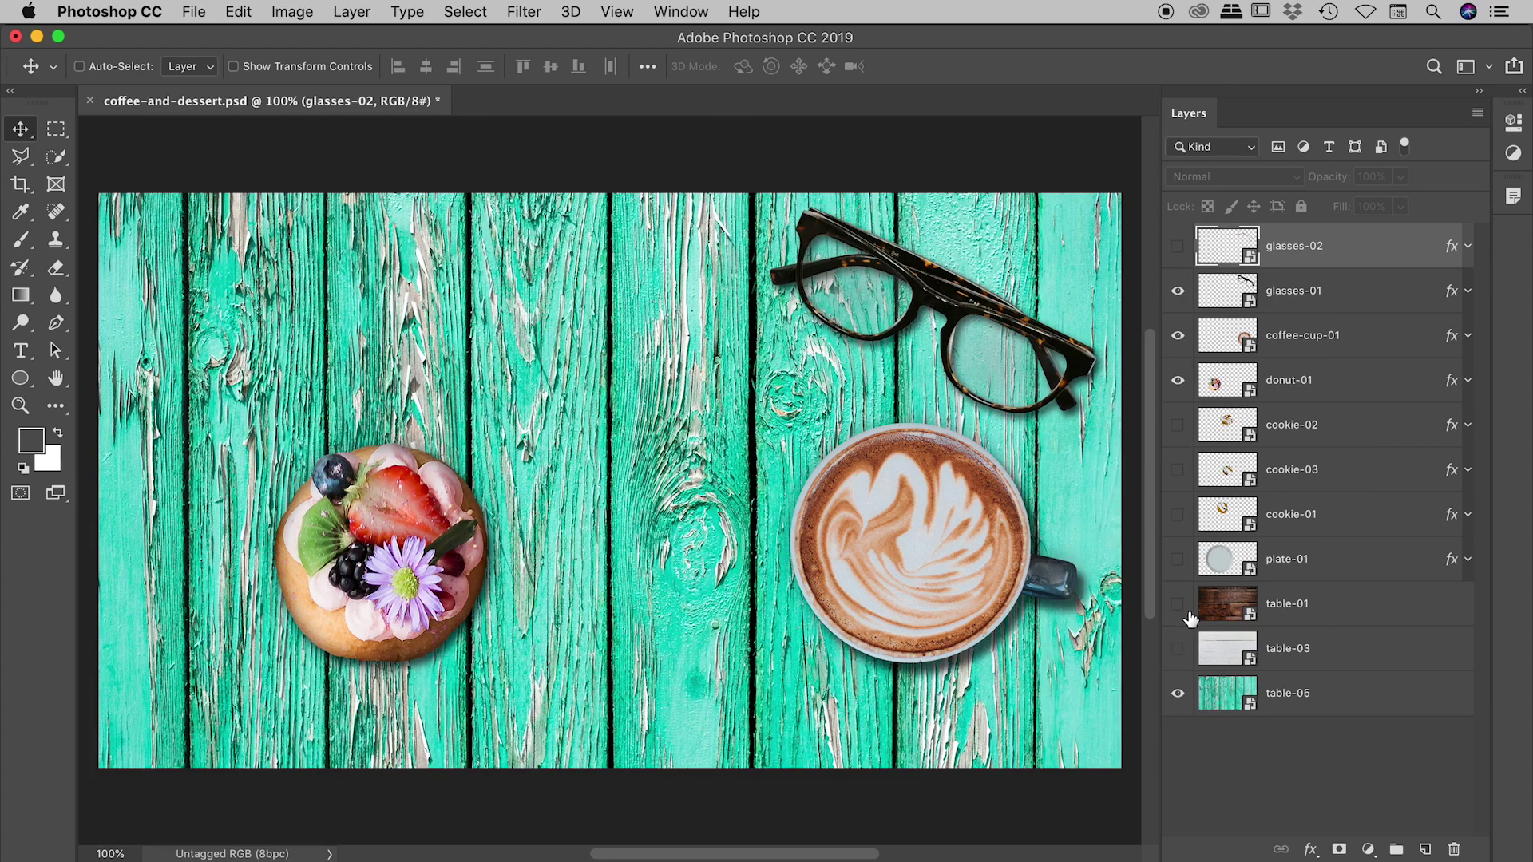
Step: Revert coffee-and-dessert.psd to its saved version and switch to InDesign
{"action": "left_click", "coordinate": [194, 12]}
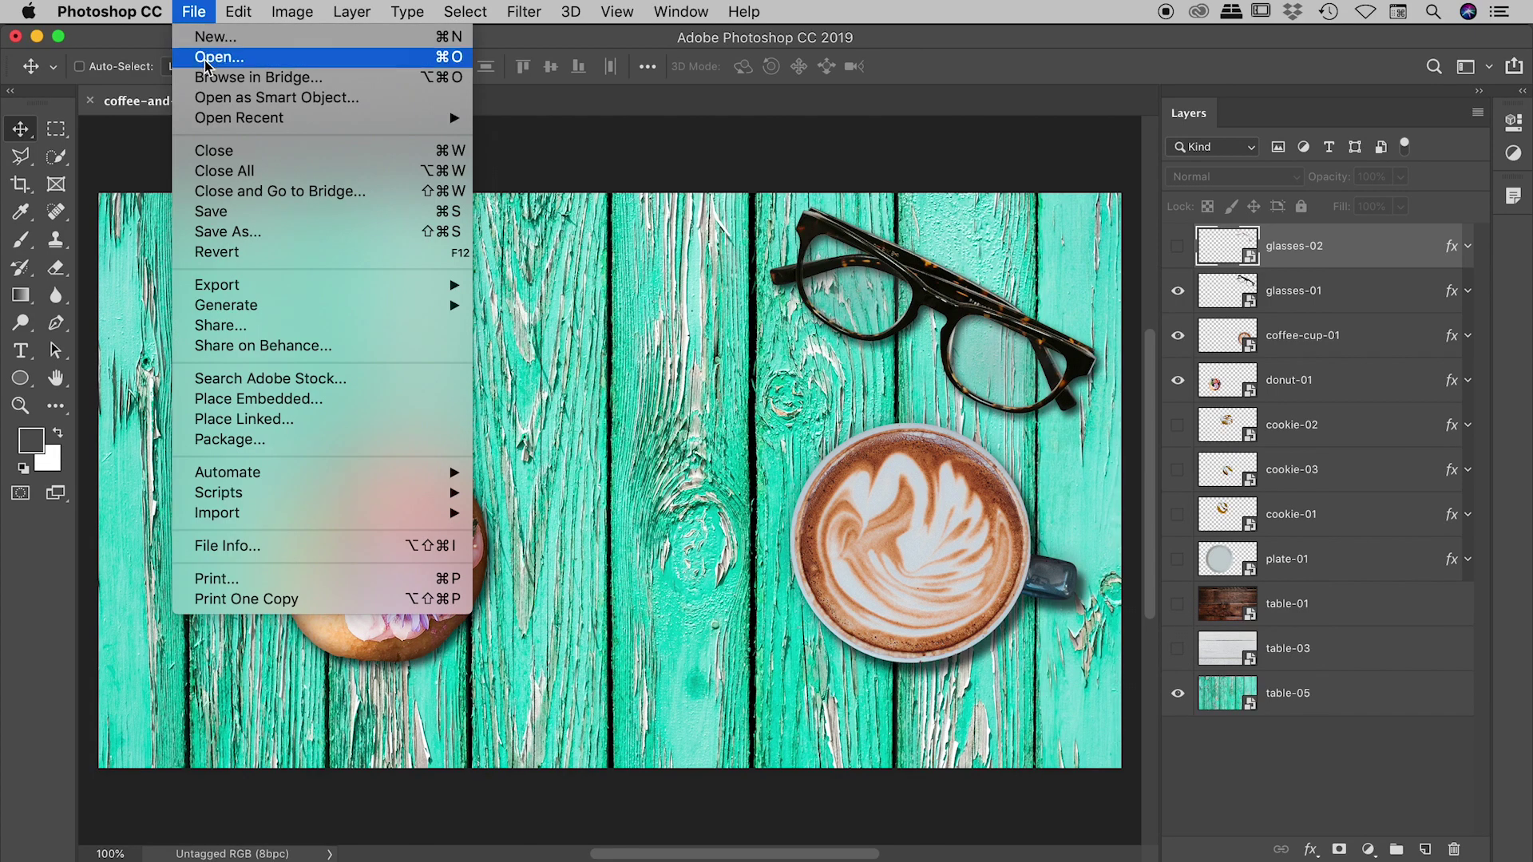
{"action": "left_click", "coordinate": [209, 250]}
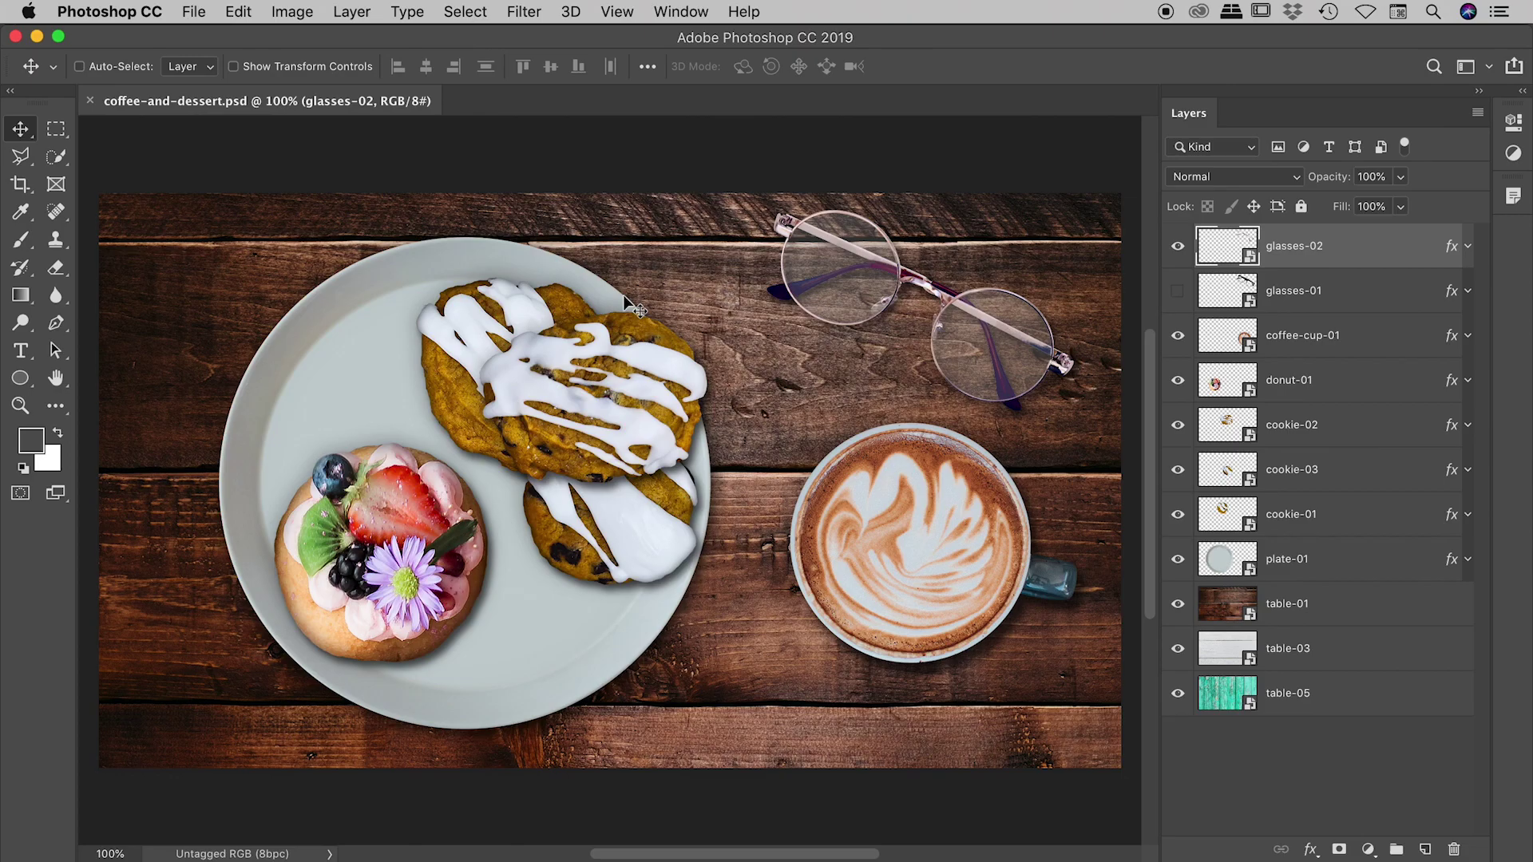
{"action": "key", "text": "super+Tab"}
{"action": "key", "text": "super+Tab"}
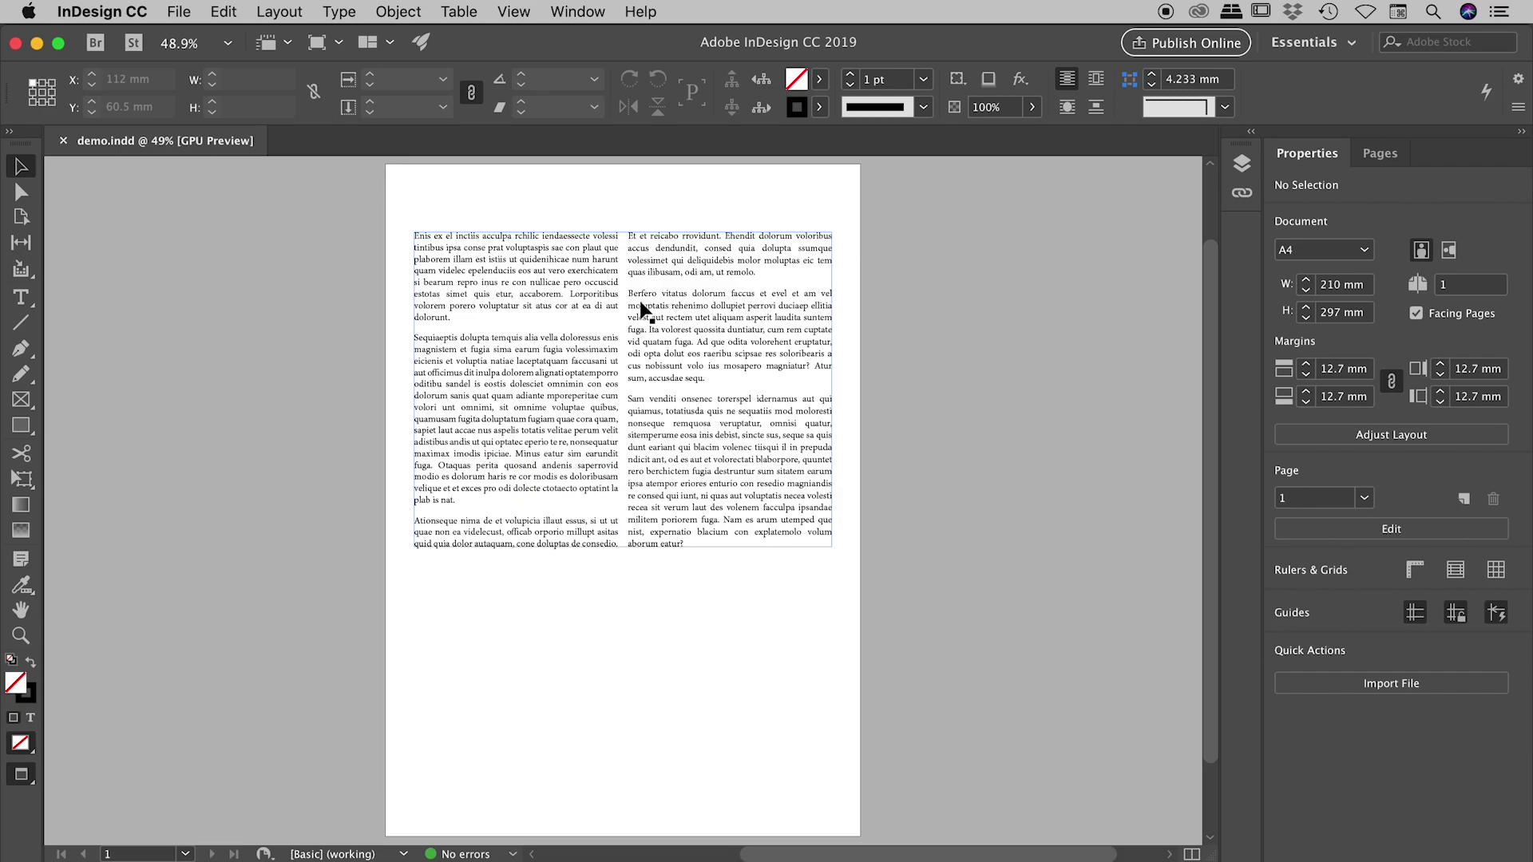
Step: Place coffee-and-dessert.psd from the Desktop across the page's lower part, about 210 mm wide and 118 mm high
{"action": "left_click", "coordinate": [178, 9]}
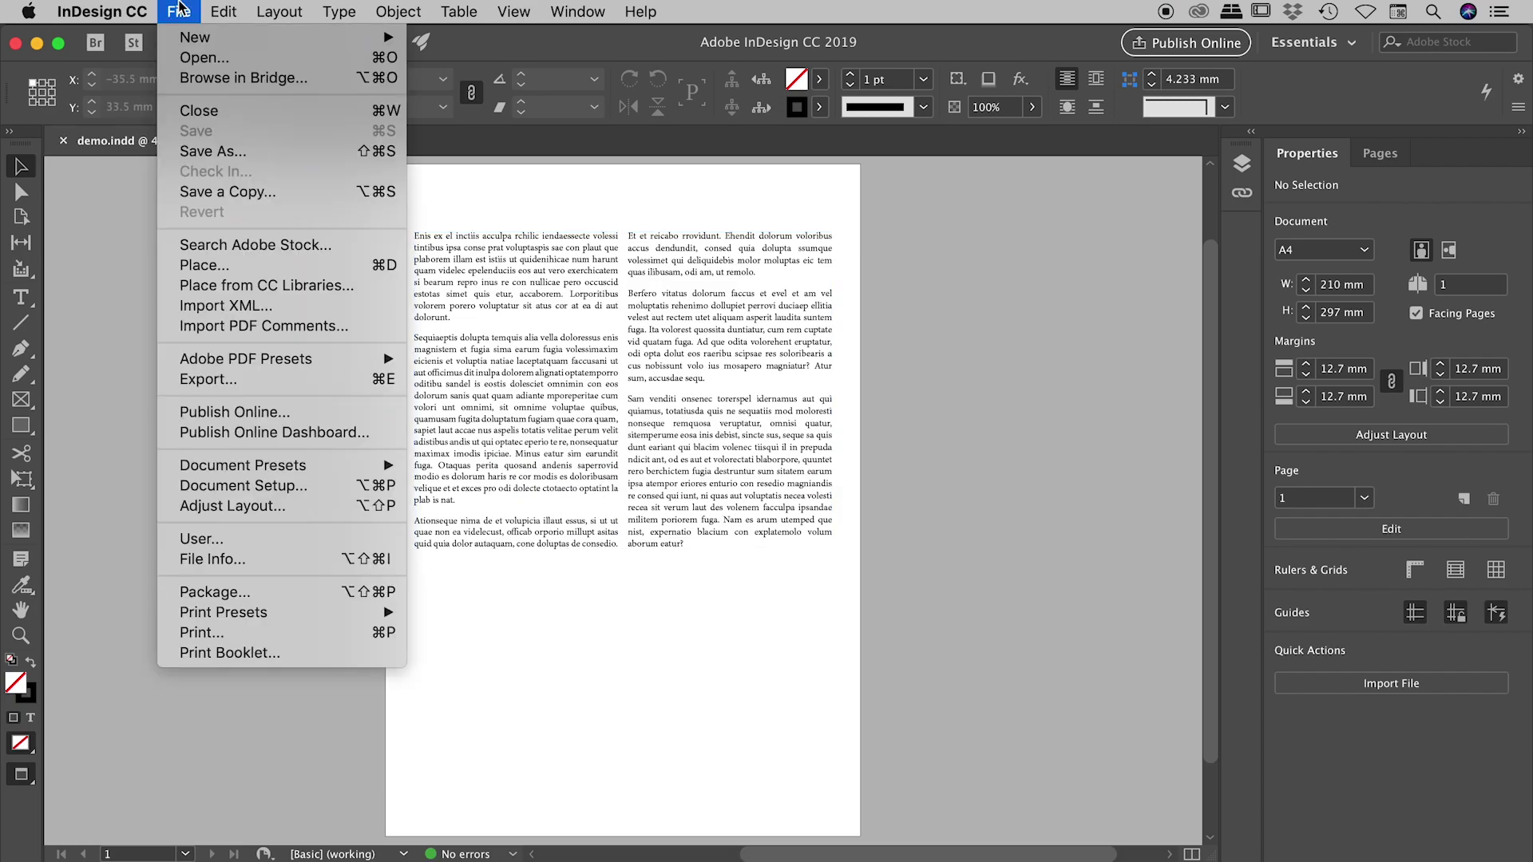
{"action": "left_click", "coordinate": [249, 268]}
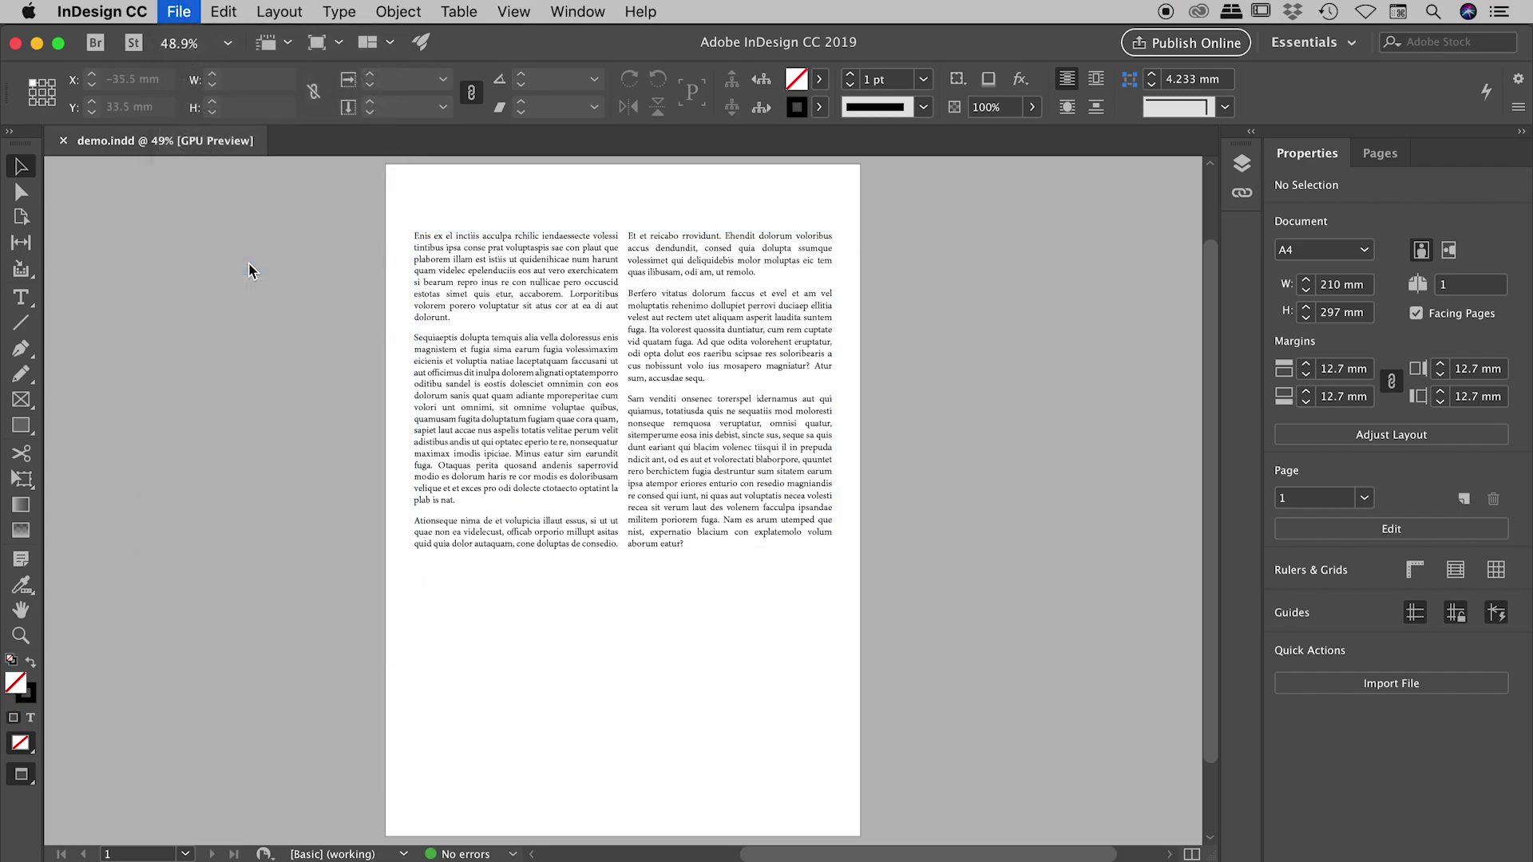
{"action": "left_click", "coordinate": [627, 221]}
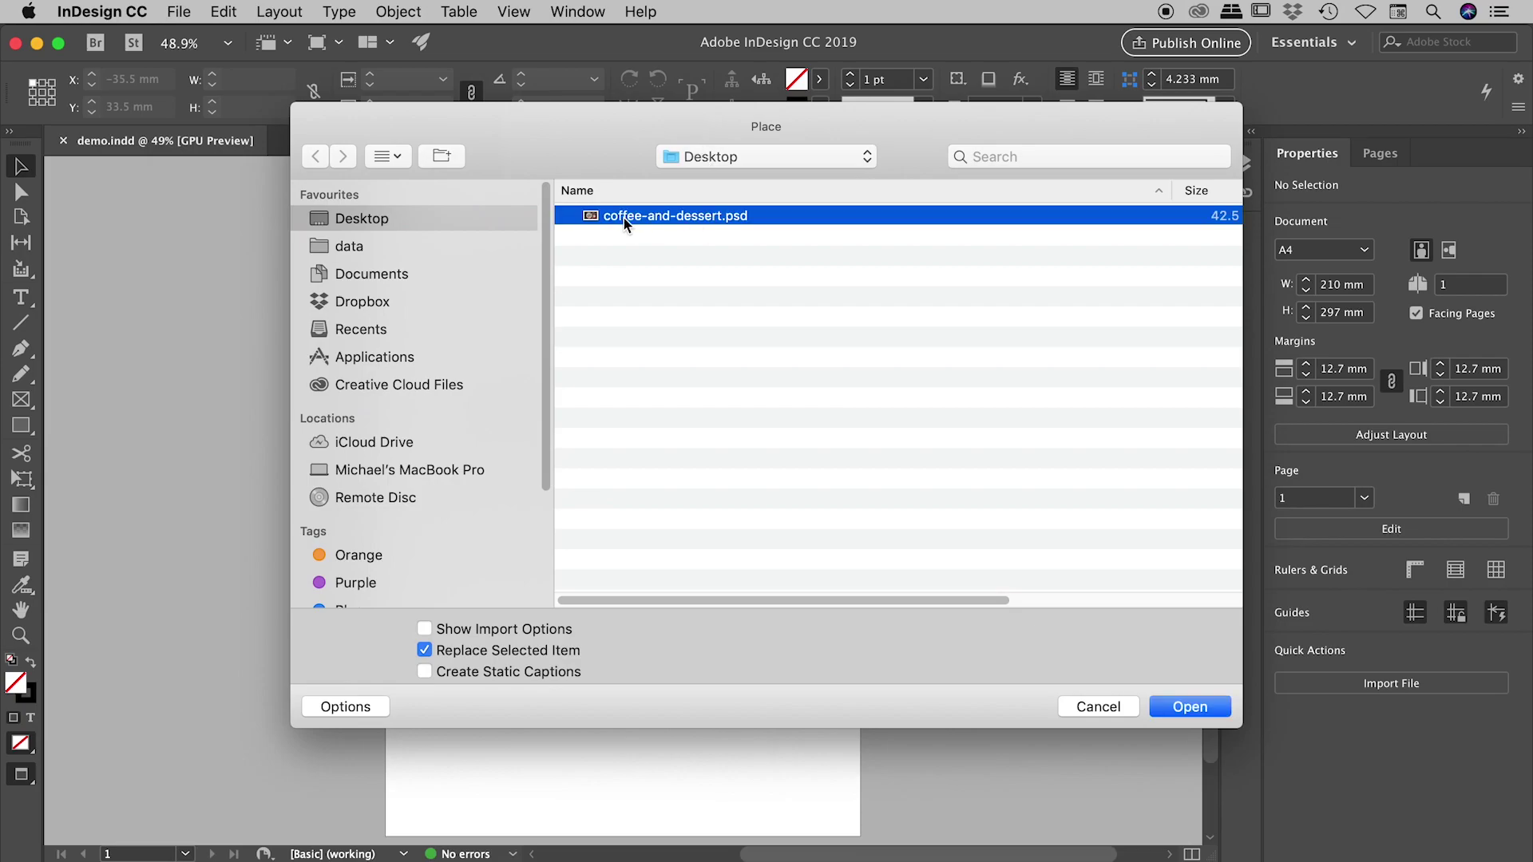
{"action": "left_click", "coordinate": [1189, 706]}
{"action": "left_click_drag", "start_coordinate": [859, 835], "coordinate": [386, 569]}
{"action": "left_click_drag", "start_coordinate": [649, 625], "coordinate": [696, 587]}
{"action": "left_click_drag", "start_coordinate": [690, 614], "coordinate": [737, 543]}
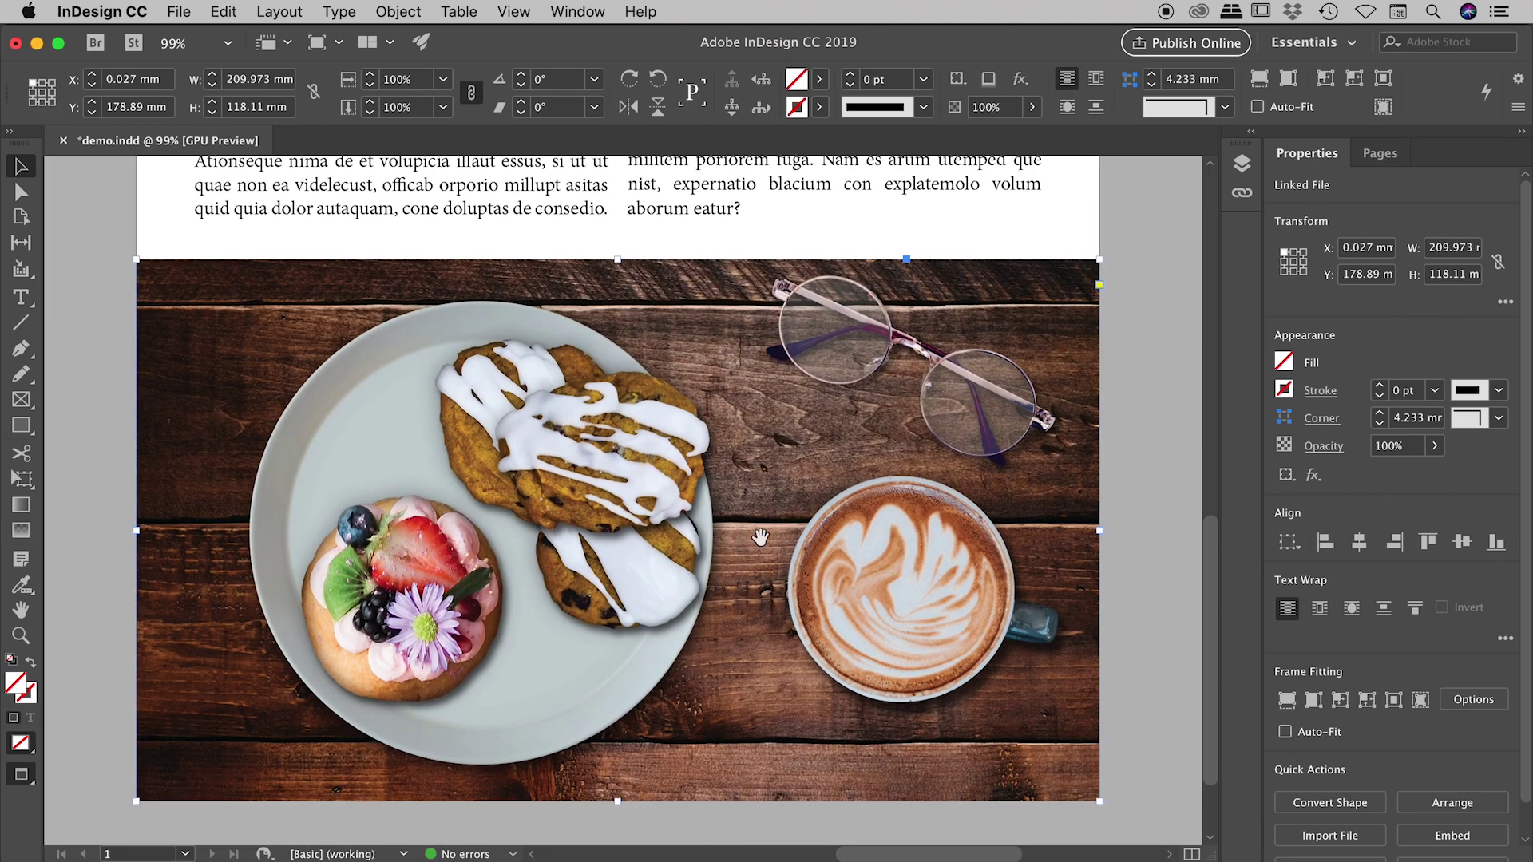
Step: Delete the placed coffee-and-dessert image from the page
{"action": "left_click", "coordinate": [1158, 434]}
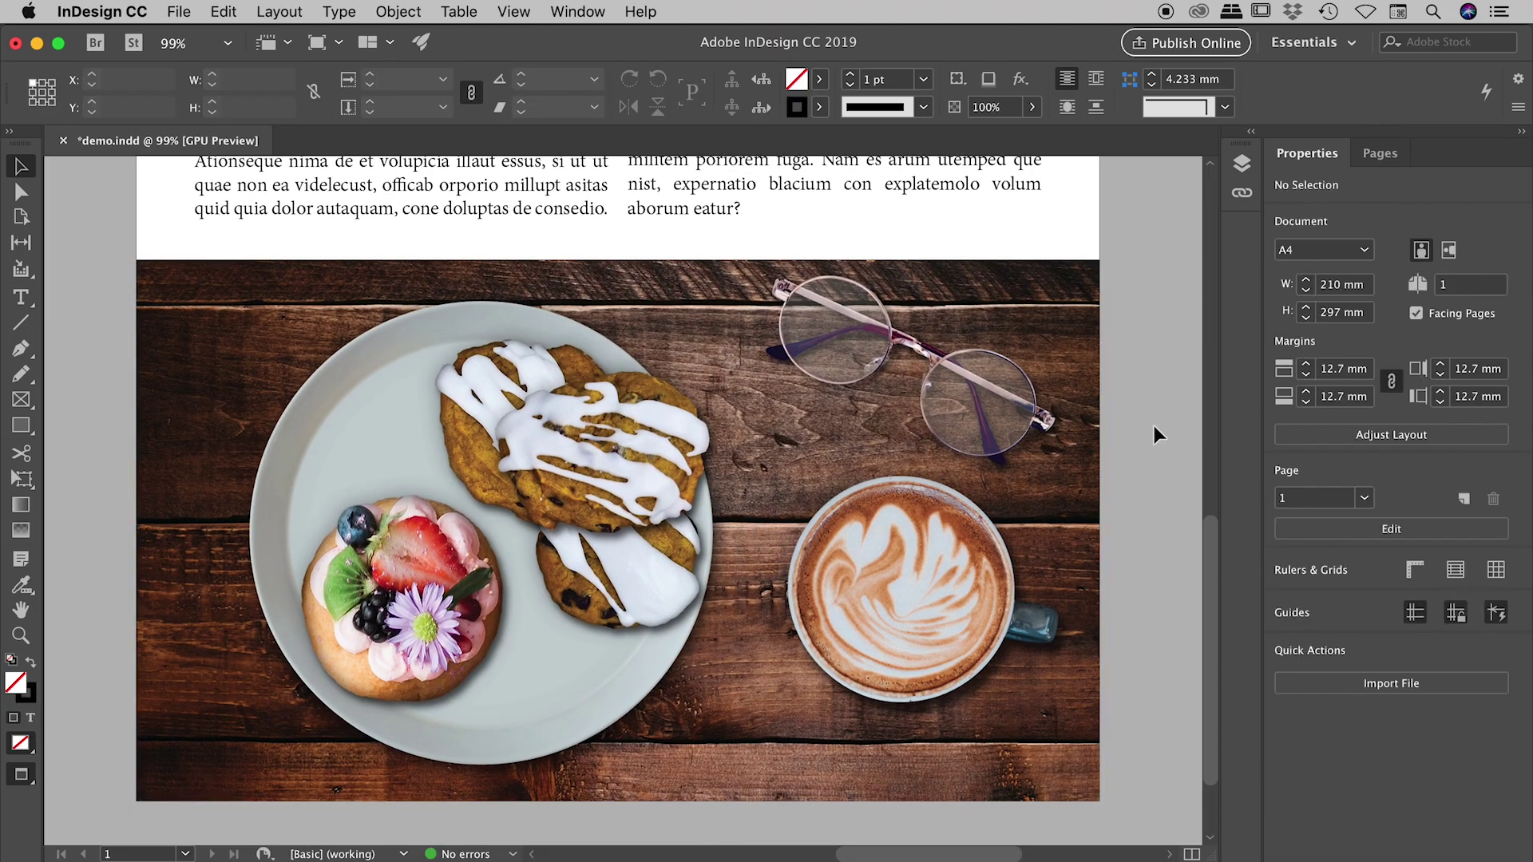
{"action": "left_click", "coordinate": [983, 518]}
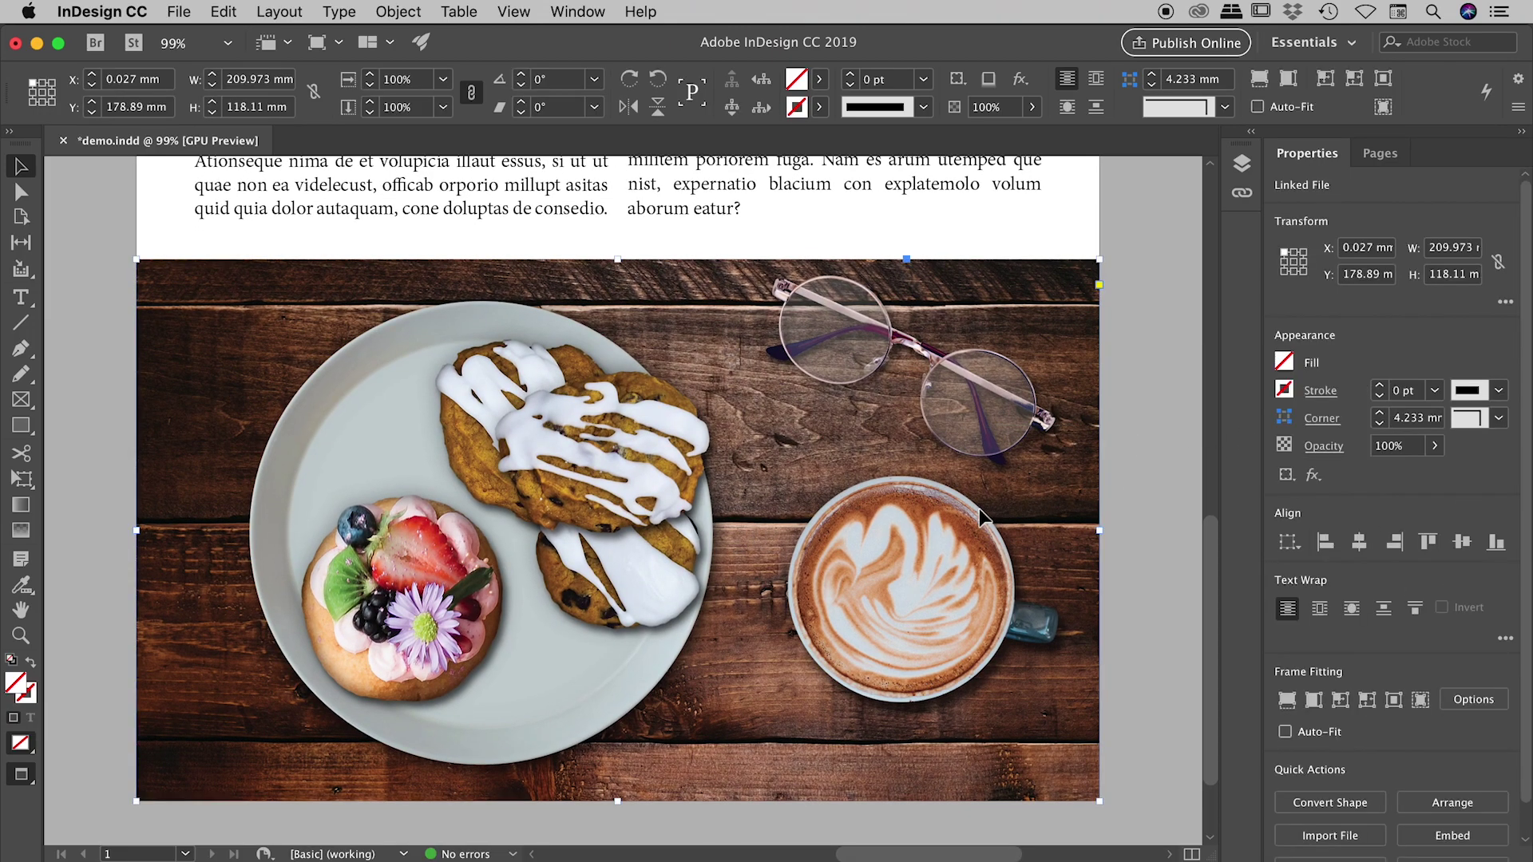
{"action": "key", "text": "Delete"}
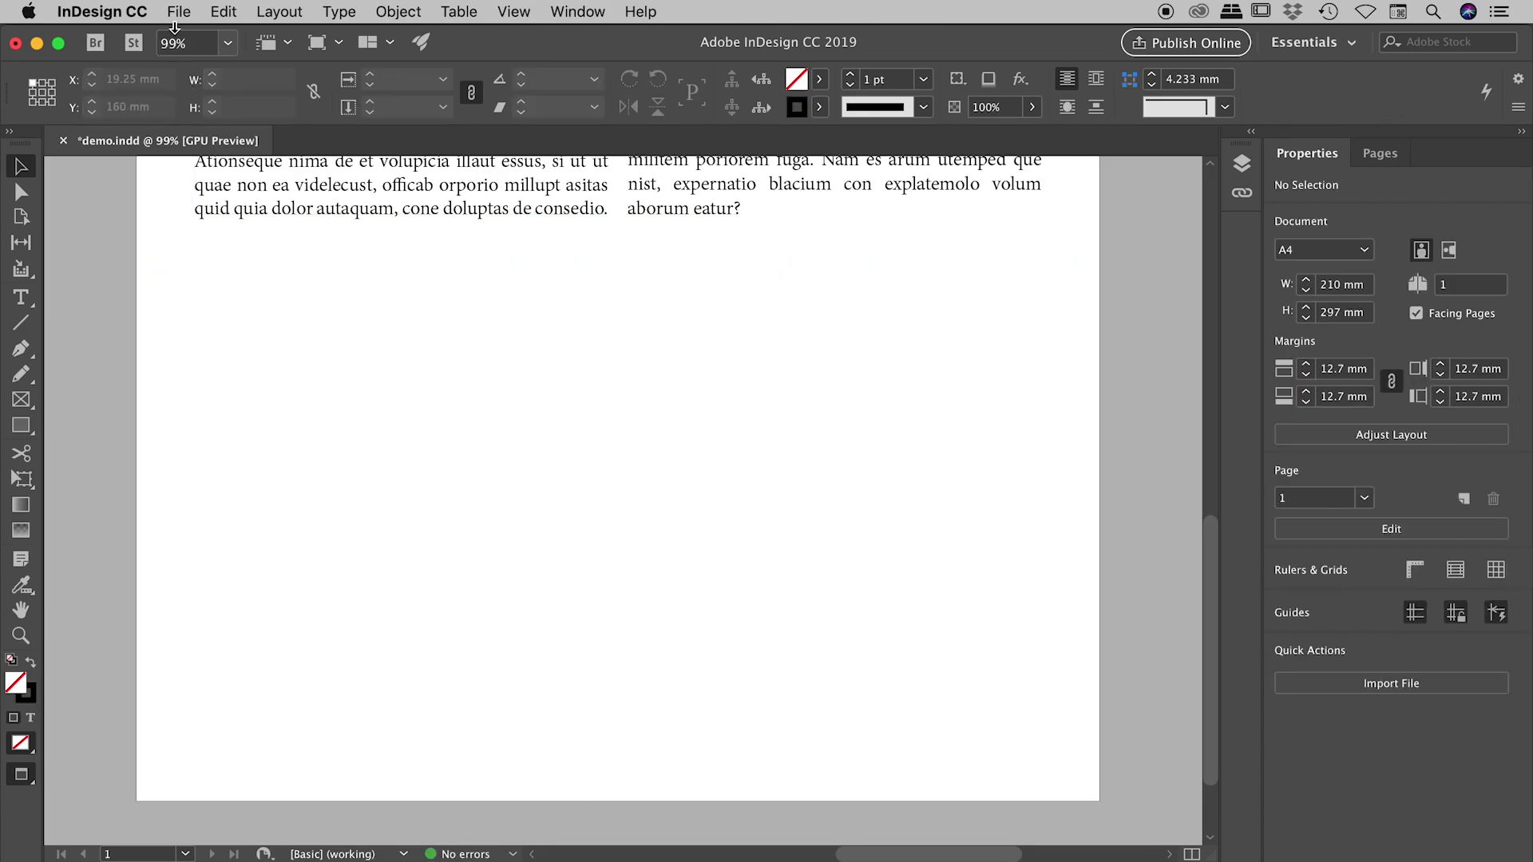
Step: Start placing coffee-and-dessert.psd from the Desktop again, bringing up its image import options
{"action": "left_click", "coordinate": [176, 11]}
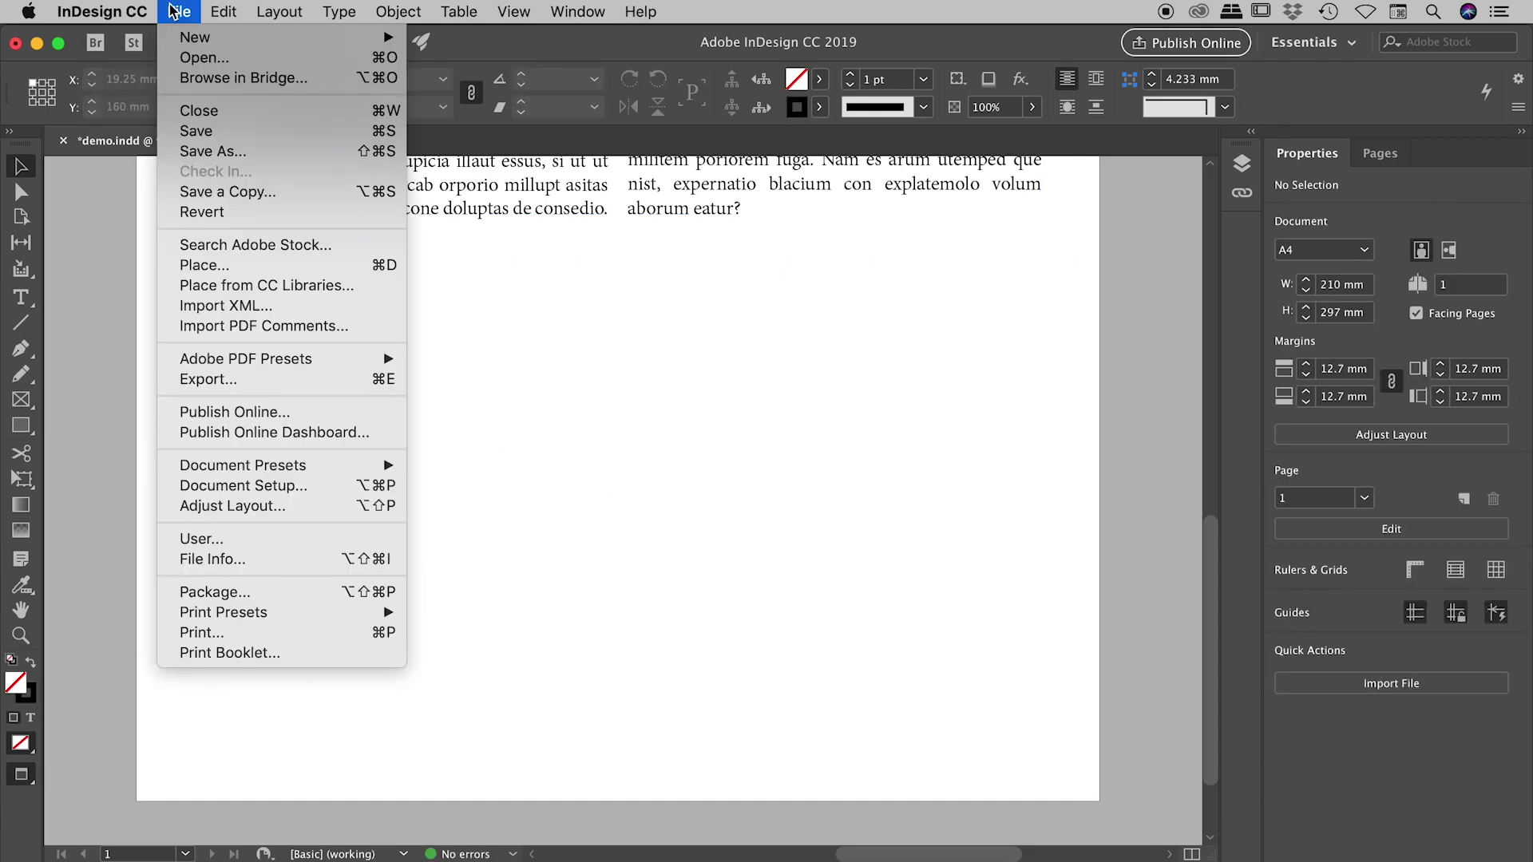
{"action": "left_click", "coordinate": [226, 270]}
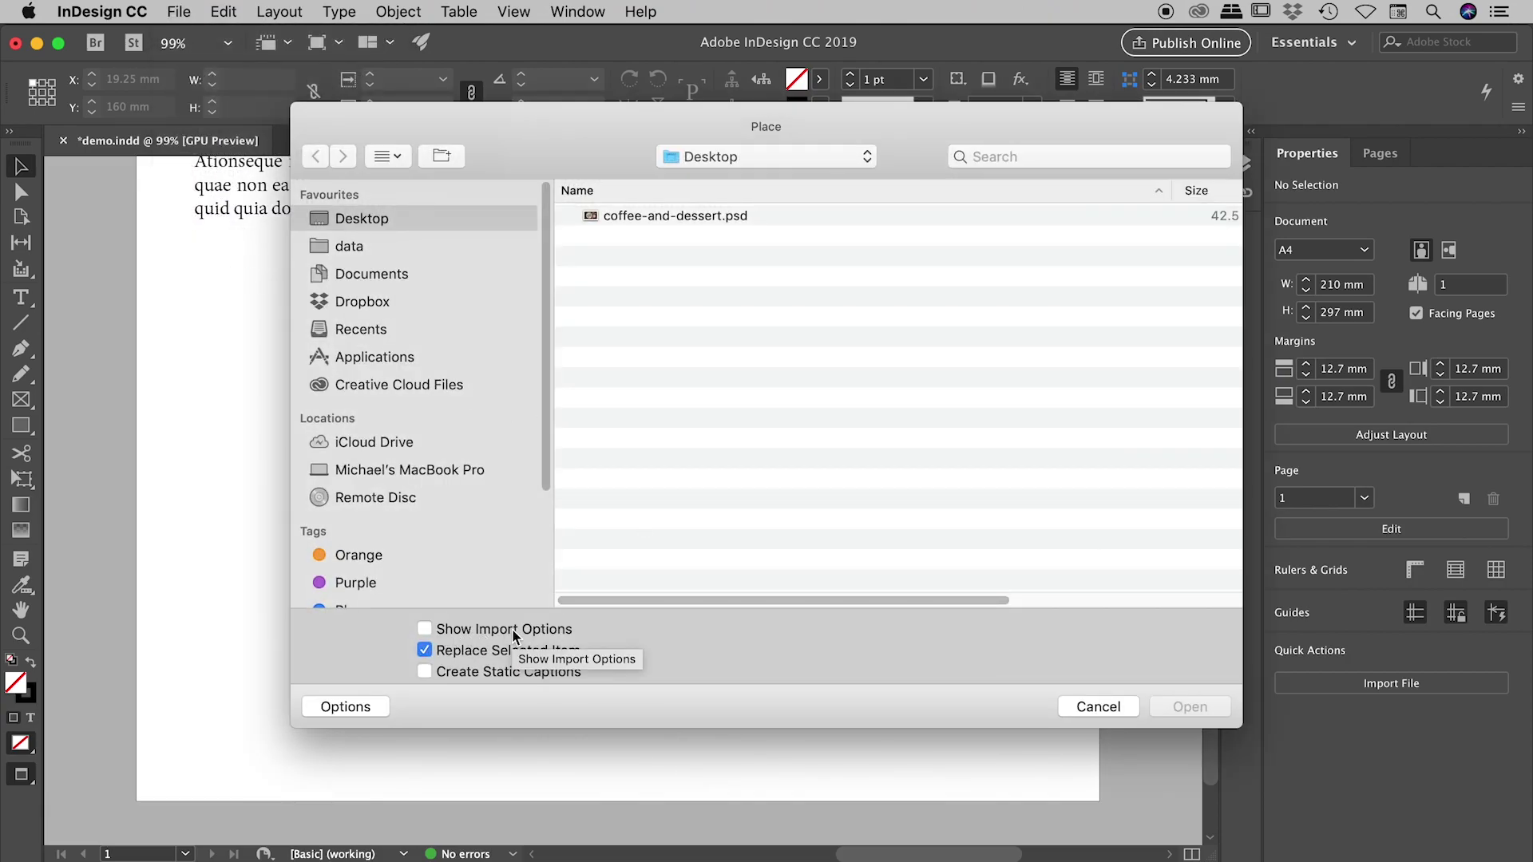
{"action": "left_click", "coordinate": [446, 635]}
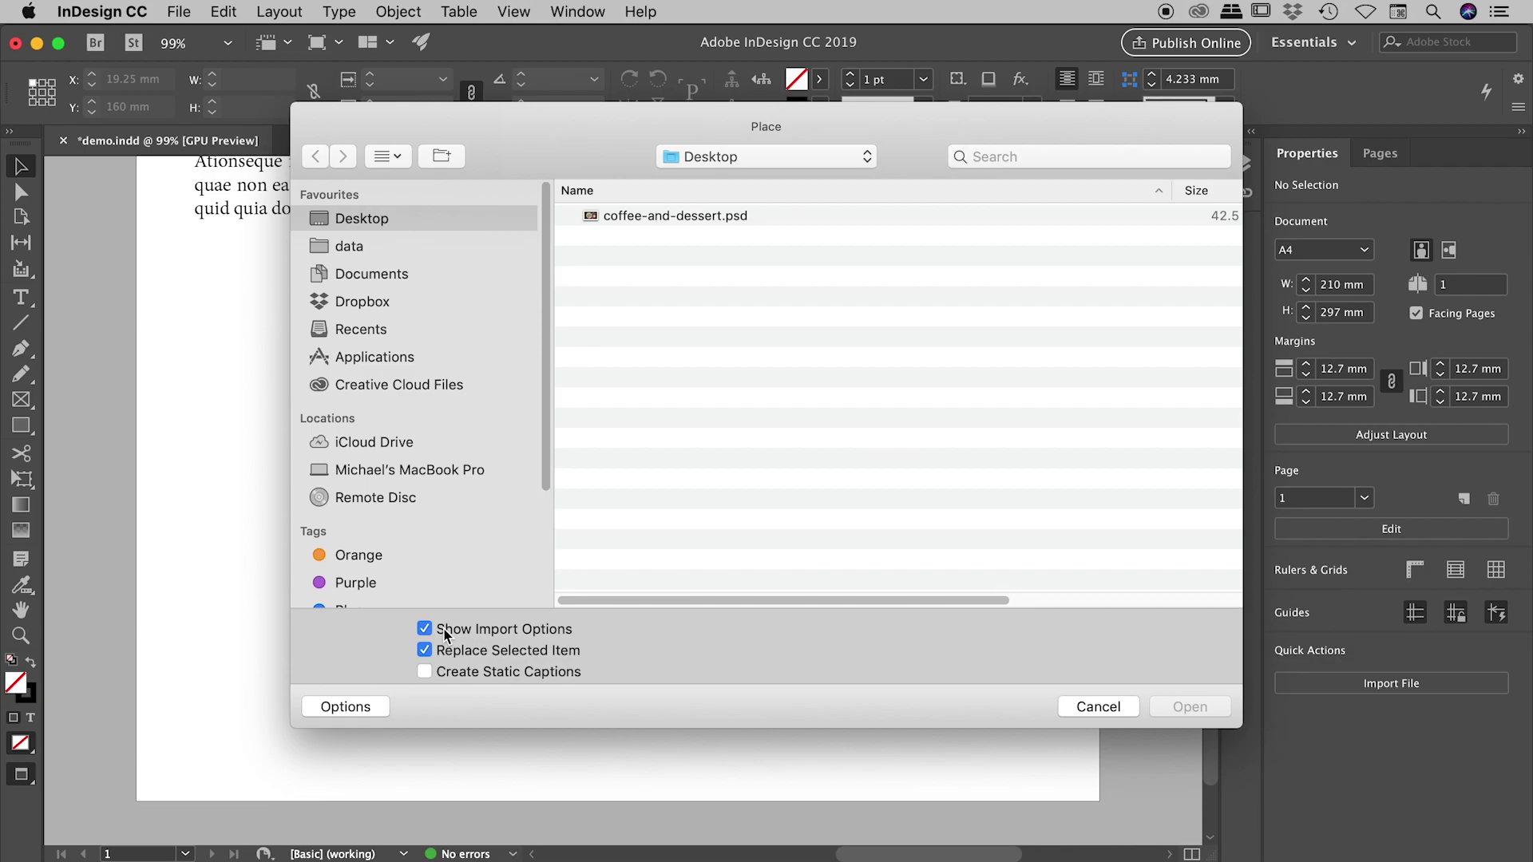
{"action": "left_click", "coordinate": [446, 634]}
{"action": "left_click", "coordinate": [635, 224]}
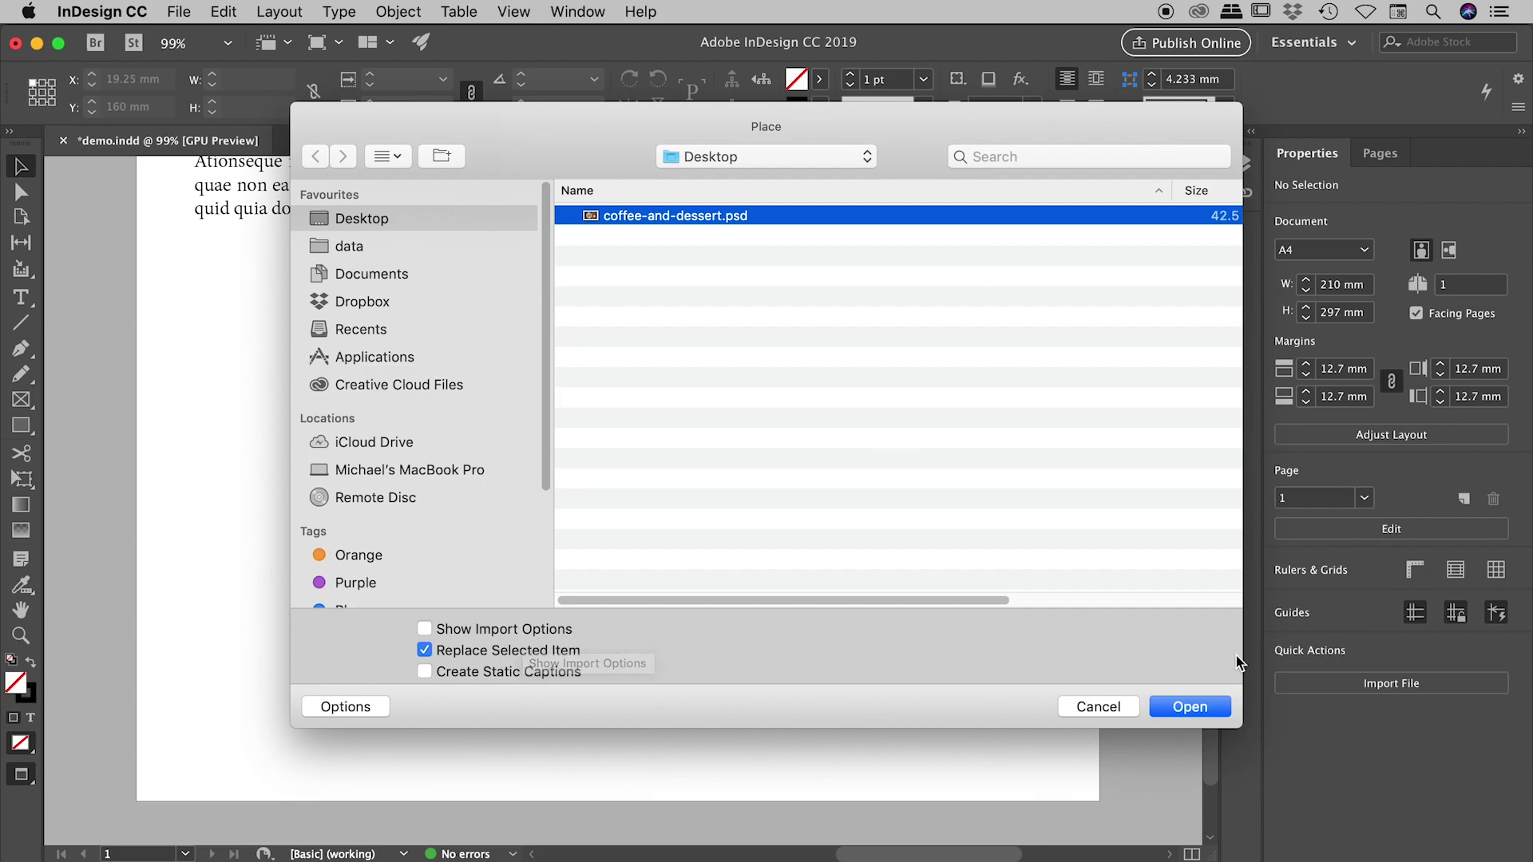
{"action": "left_click", "coordinate": [1191, 707], "text": "shift"}
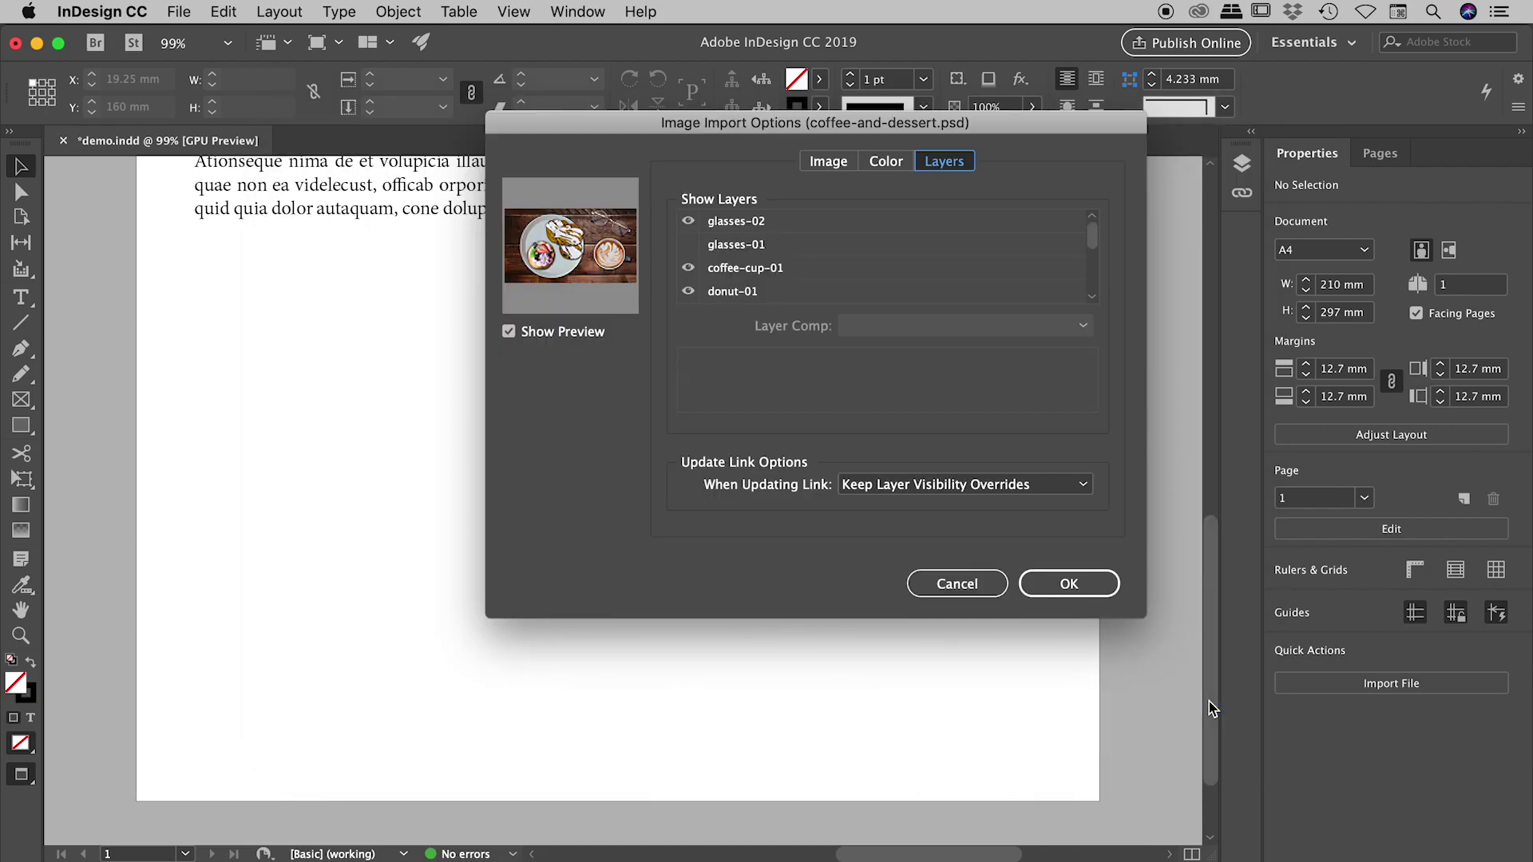
Step: Set the import layer visibility to hide glasses-02, show glasses-01 and hide table-01, and accept the import options
{"action": "left_click_drag", "start_coordinate": [879, 122], "coordinate": [795, 187]}
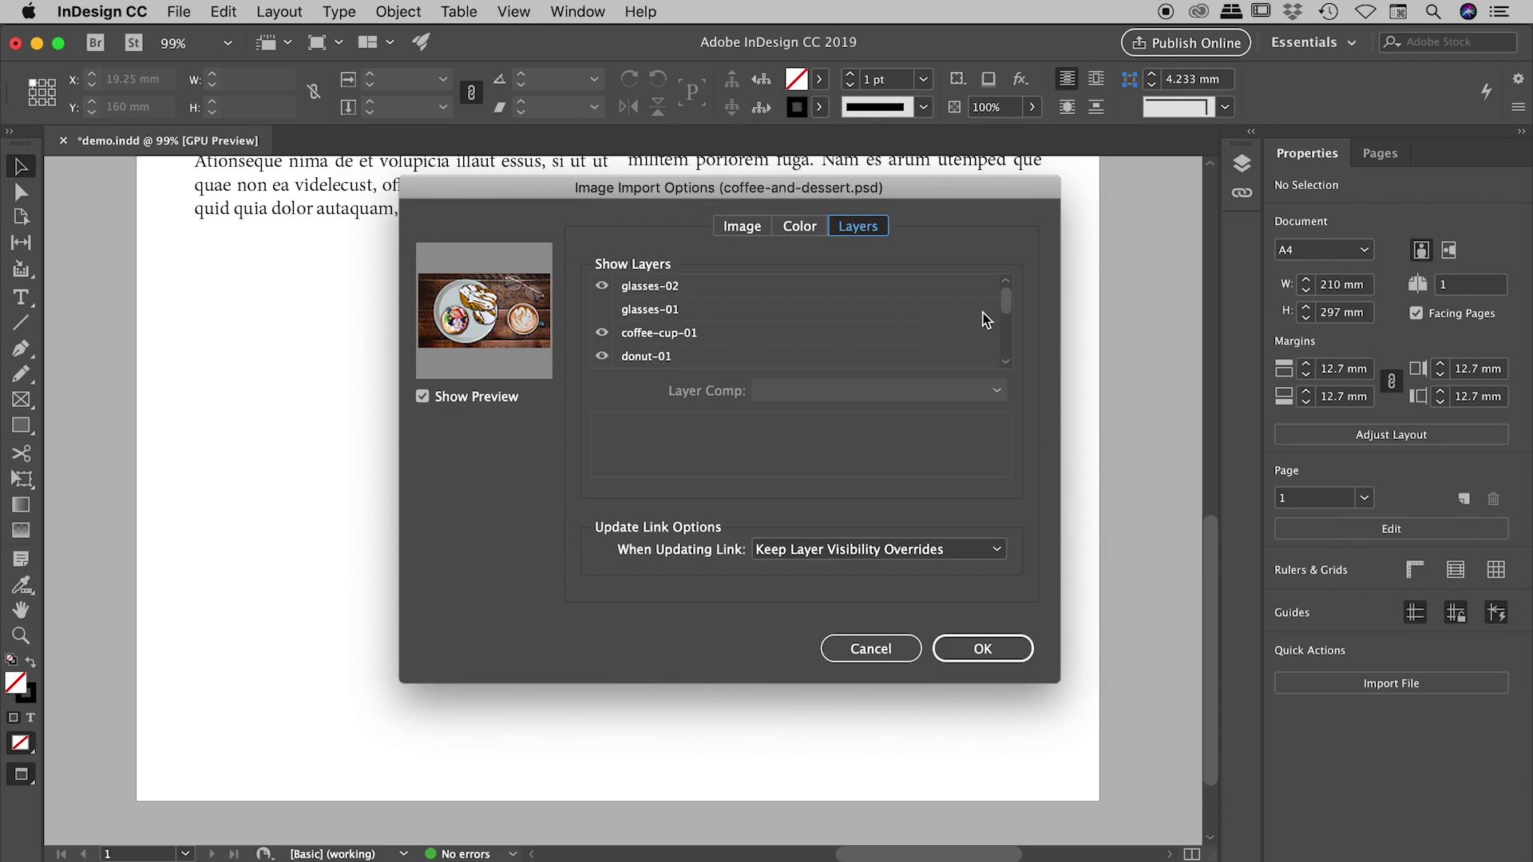
{"action": "mouse_move", "coordinate": [1006, 301]}
{"action": "left_mouse_down"}
{"action": "mouse_move", "coordinate": [1025, 363]}
{"action": "mouse_move", "coordinate": [1014, 332]}
{"action": "mouse_move", "coordinate": [1030, 285]}
{"action": "left_mouse_up"}
{"action": "left_click", "coordinate": [603, 287]}
{"action": "left_click", "coordinate": [603, 311]}
{"action": "left_click_drag", "start_coordinate": [1007, 305], "coordinate": [1012, 355]}
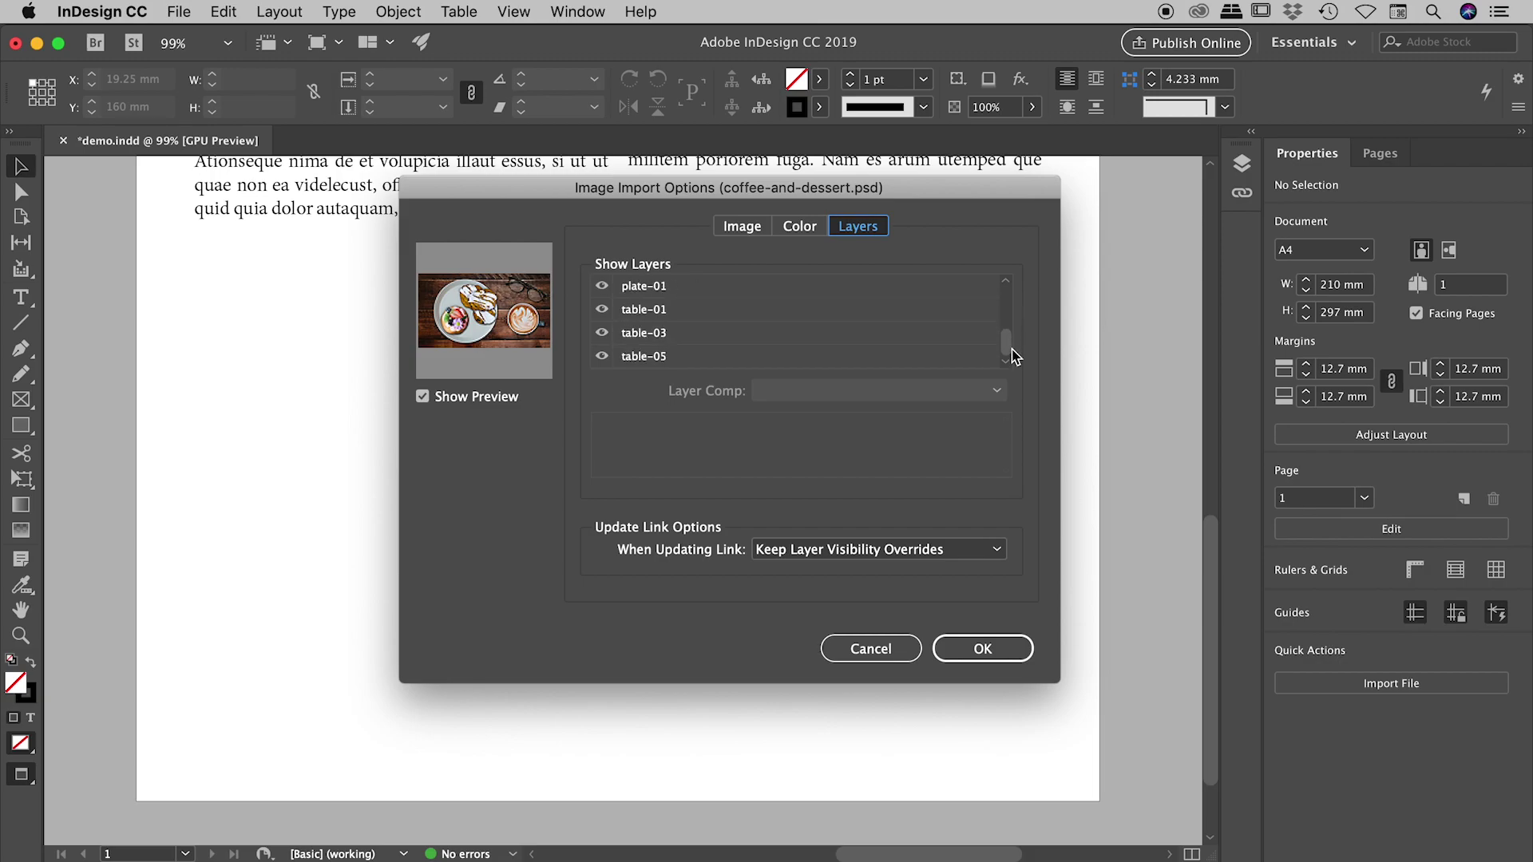
{"action": "left_click", "coordinate": [602, 310]}
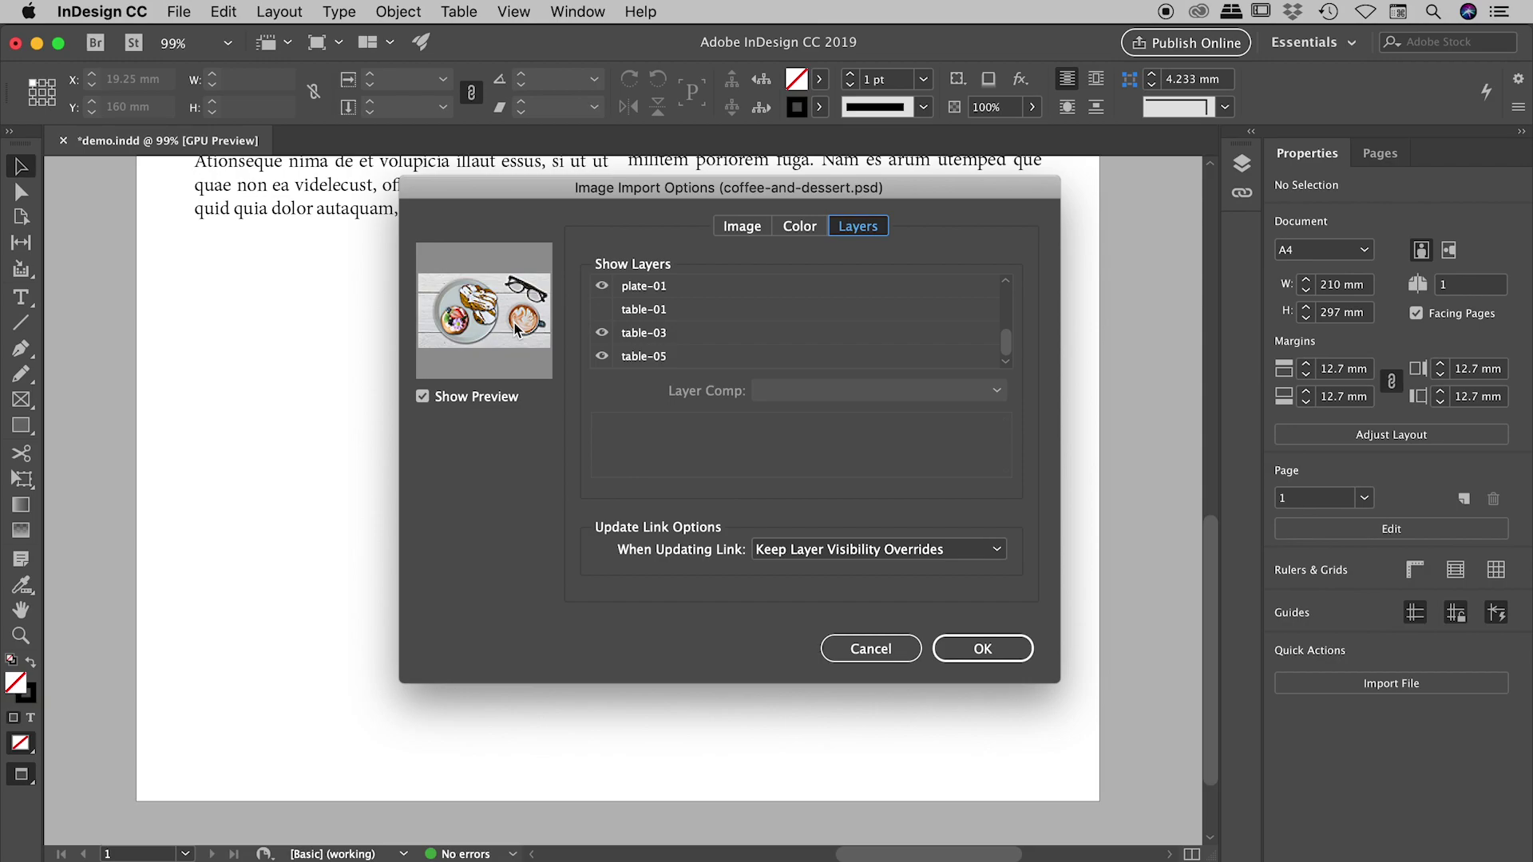
{"action": "left_click", "coordinate": [980, 649]}
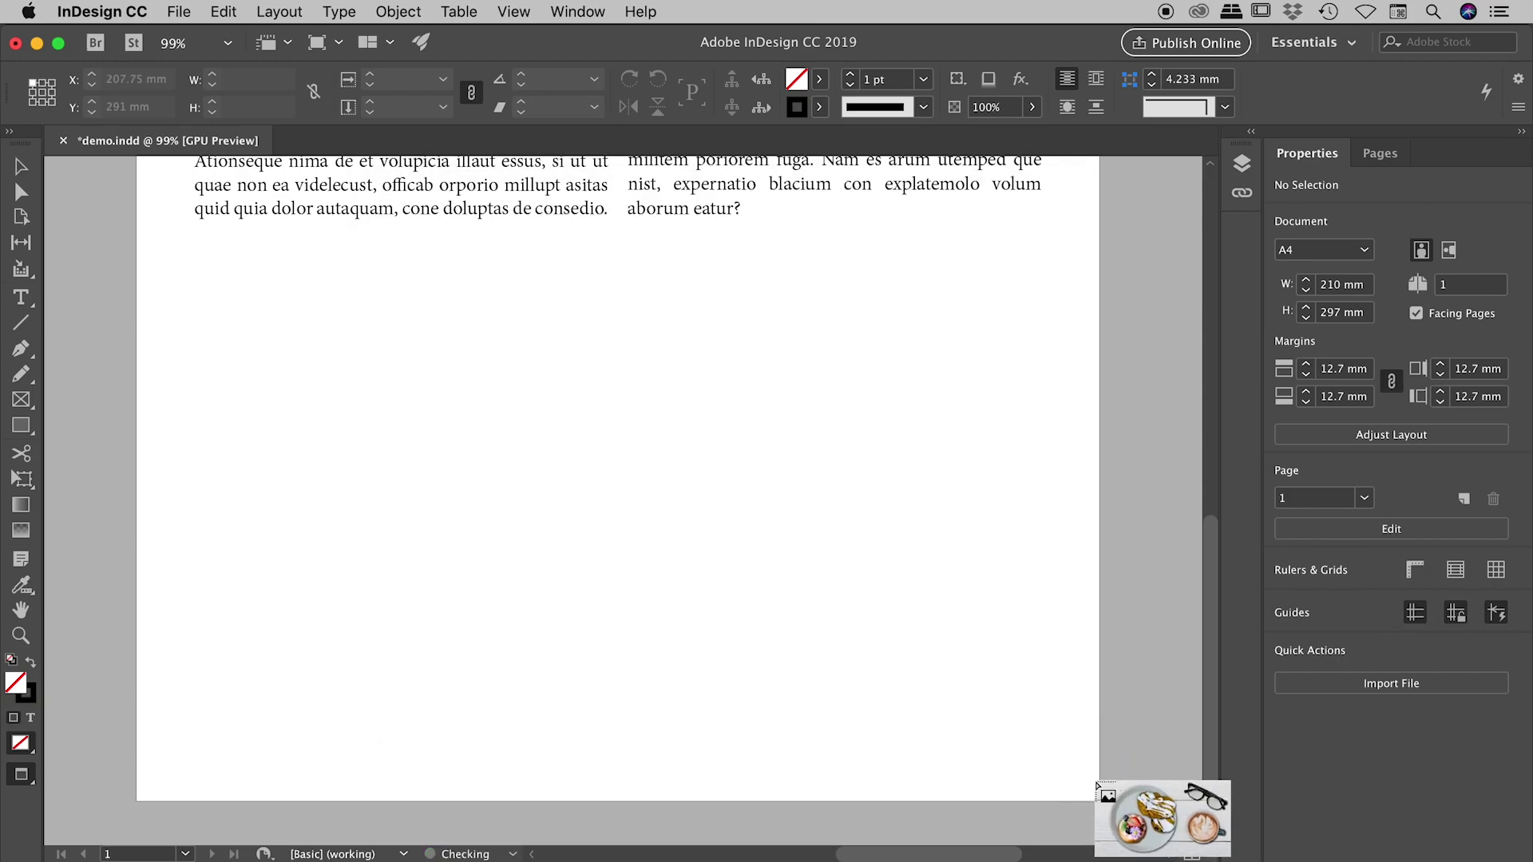
Step: Place the loaded image across the full page width below the text, about 210 mm by 118 mm, and deselect it
{"action": "left_click_drag", "start_coordinate": [1104, 810], "coordinate": [143, 299]}
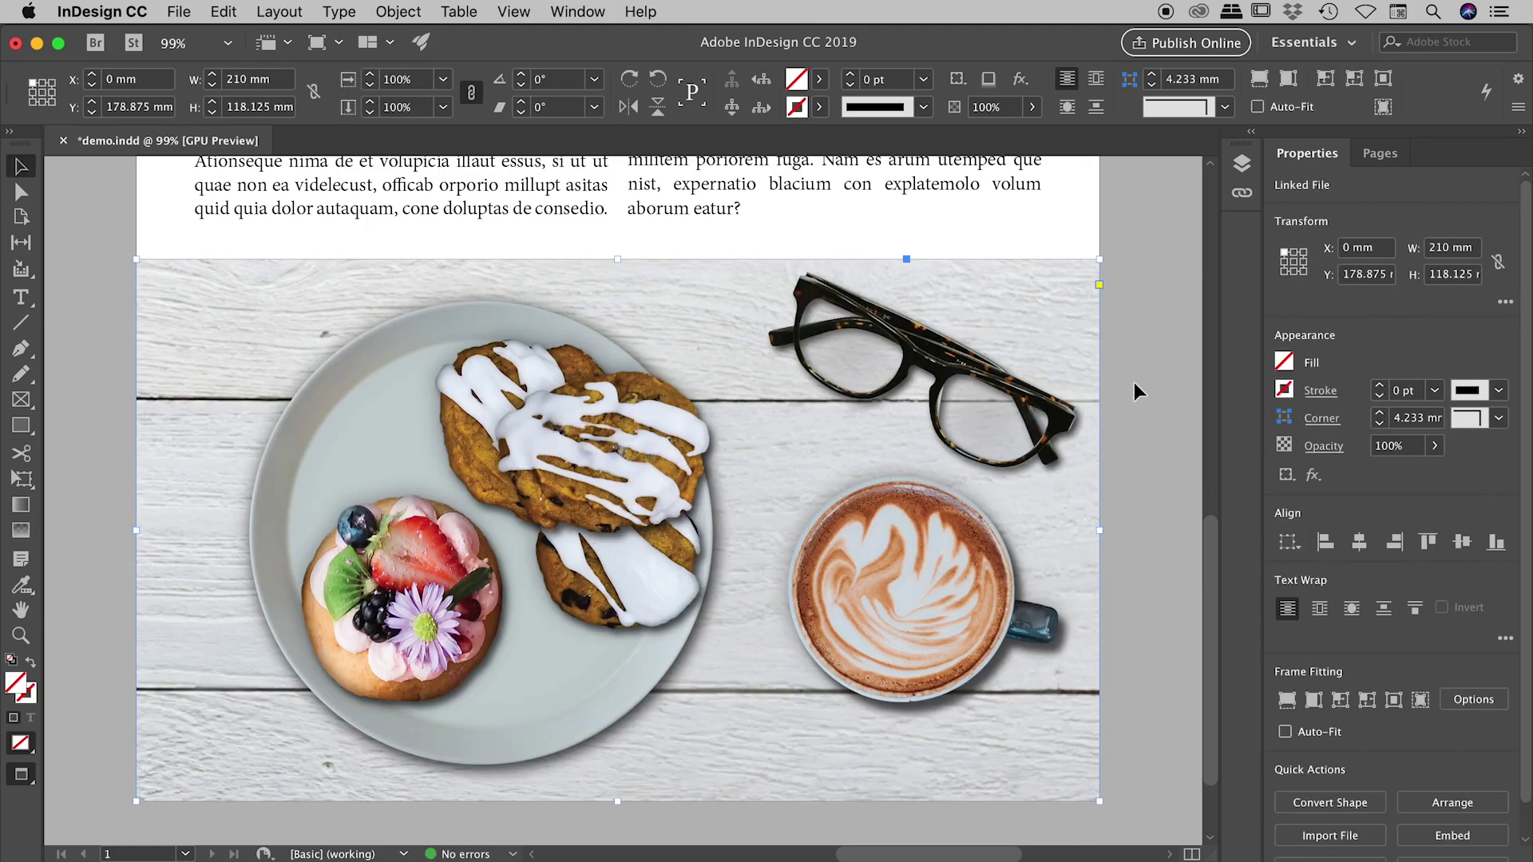
{"action": "left_click", "coordinate": [1138, 391]}
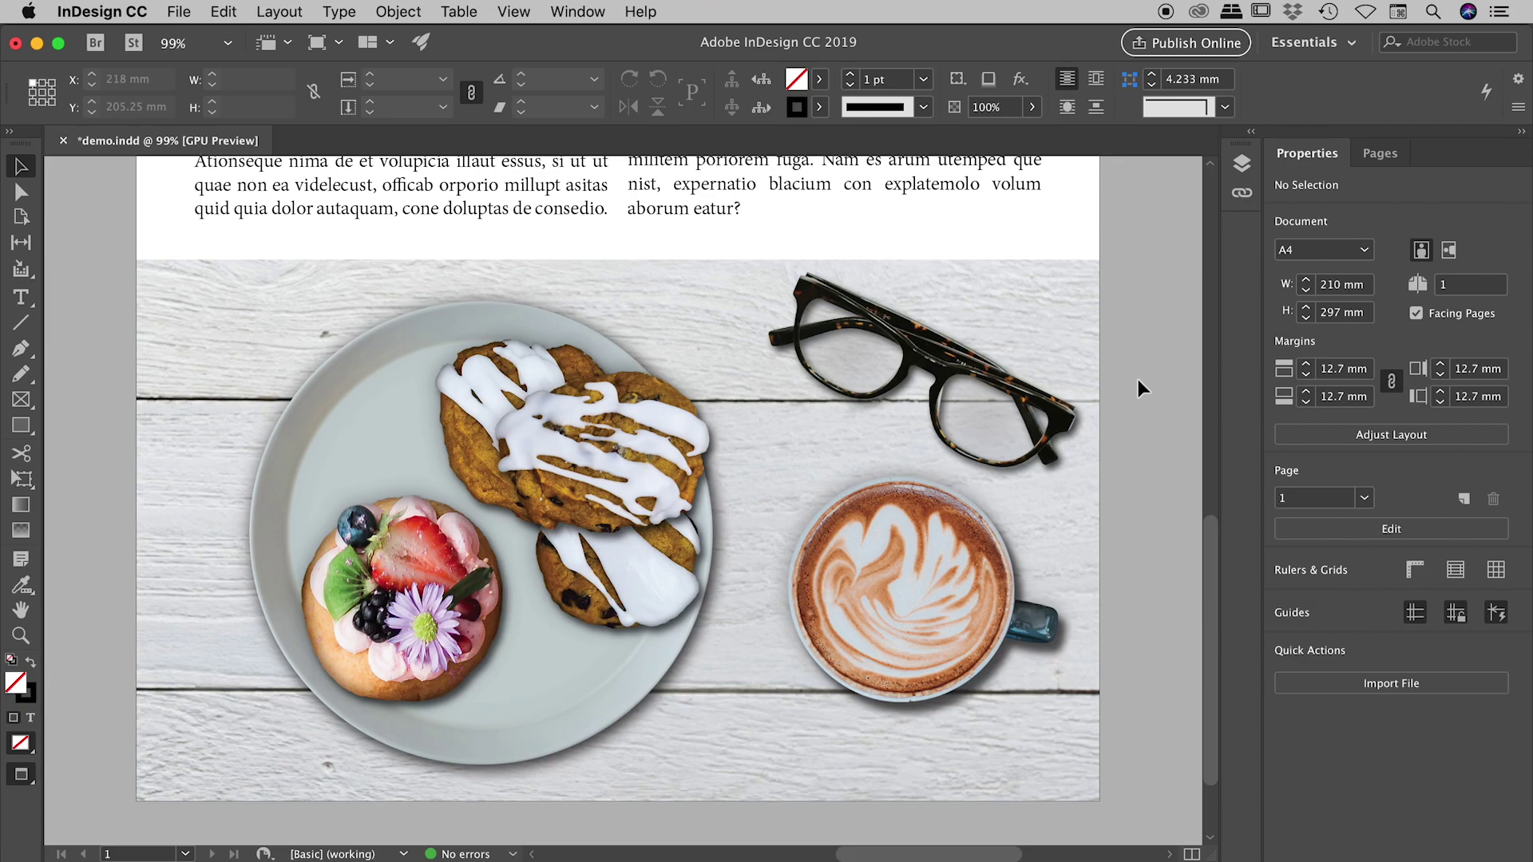
Step: Open the placed image's object layer options and override layer visibility to hide table-03 and show table-01
{"action": "left_click", "coordinate": [1002, 459]}
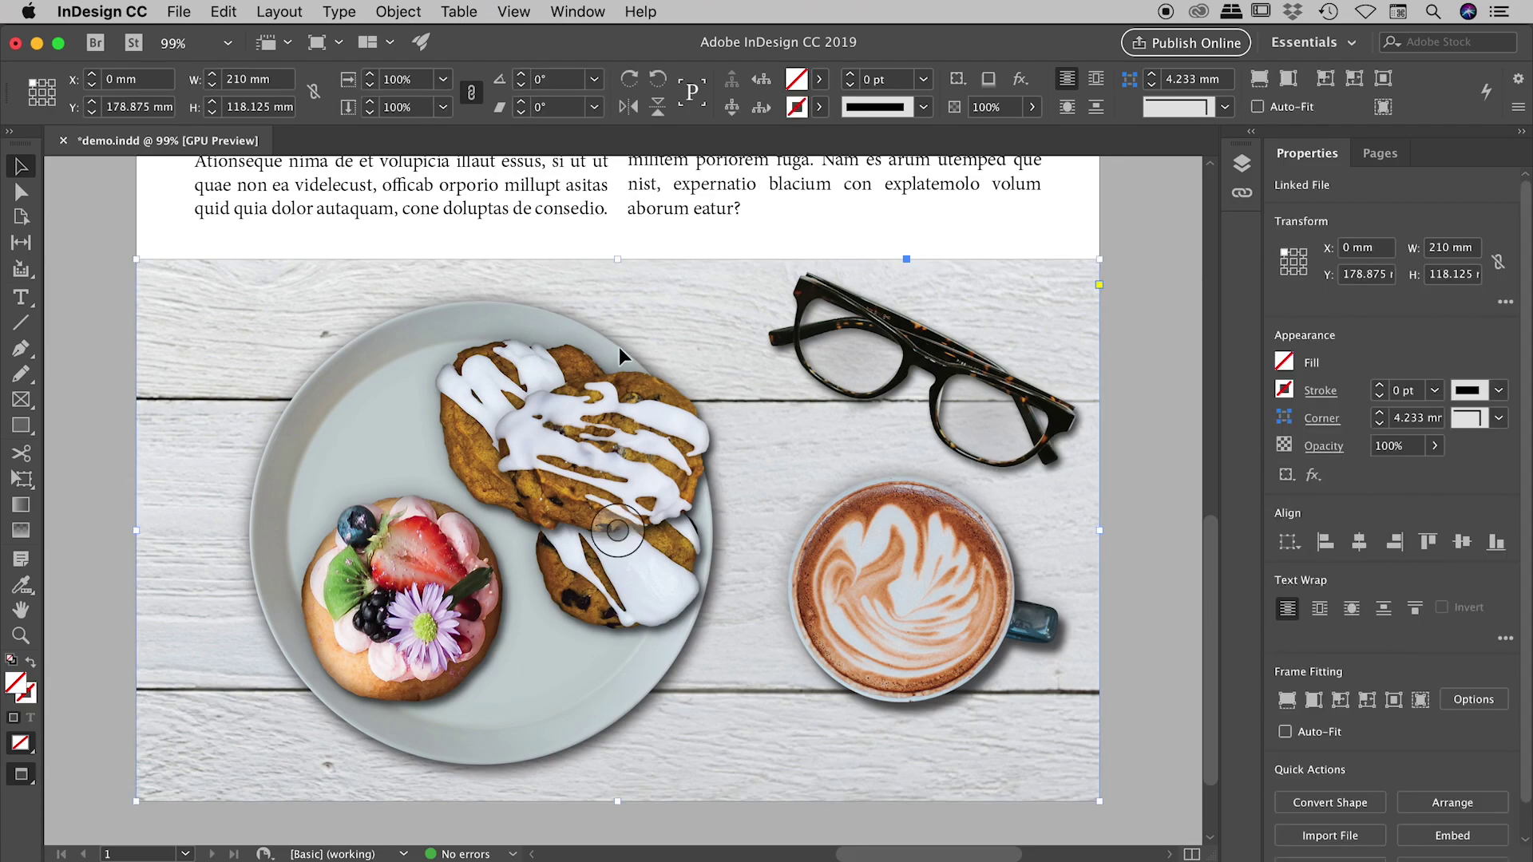
{"action": "left_click", "coordinate": [409, 10]}
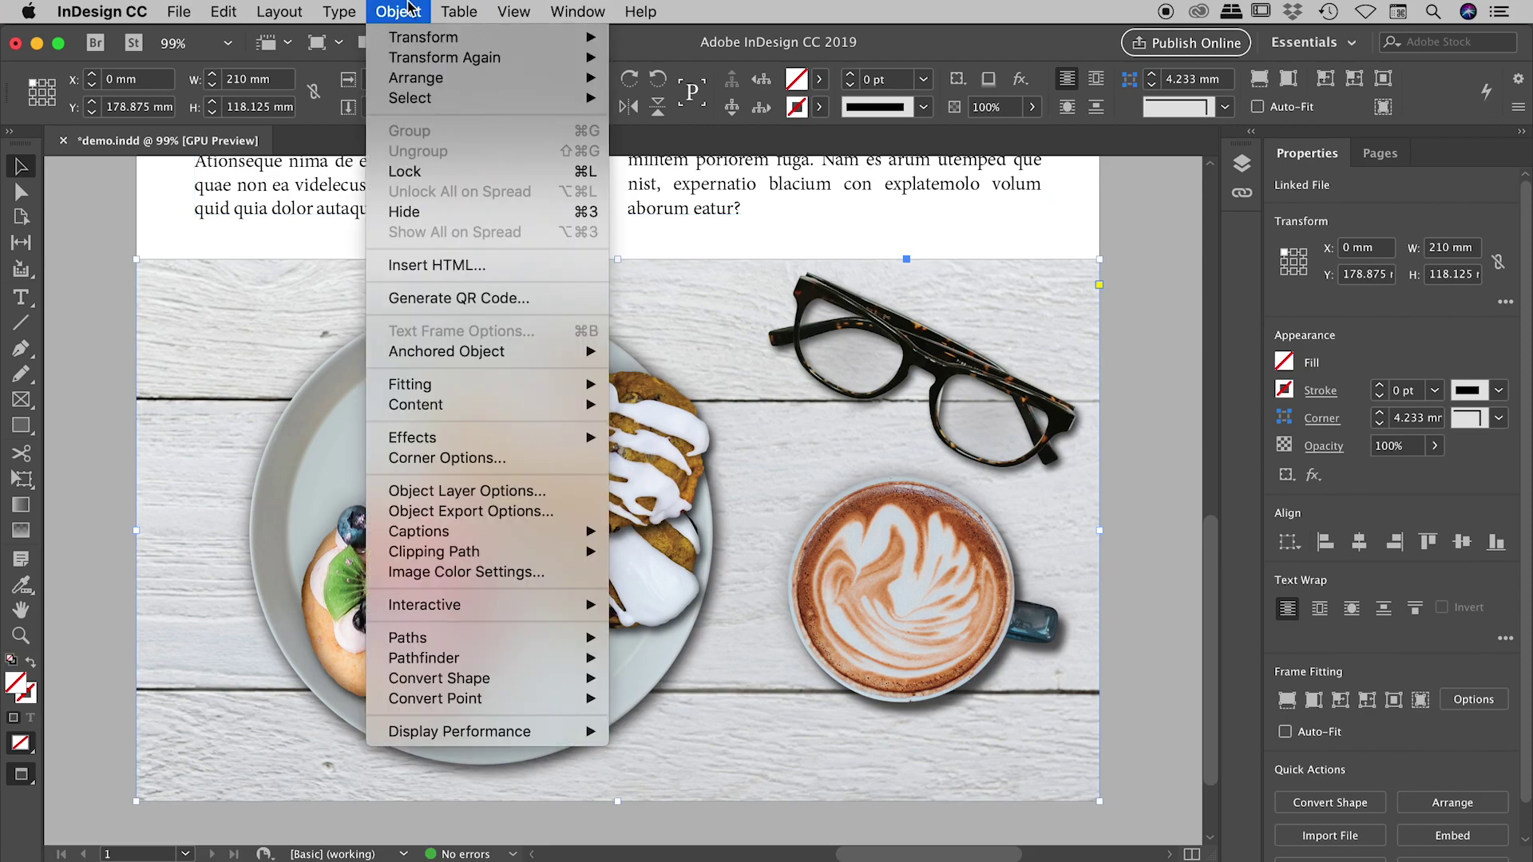
{"action": "left_click", "coordinate": [498, 492]}
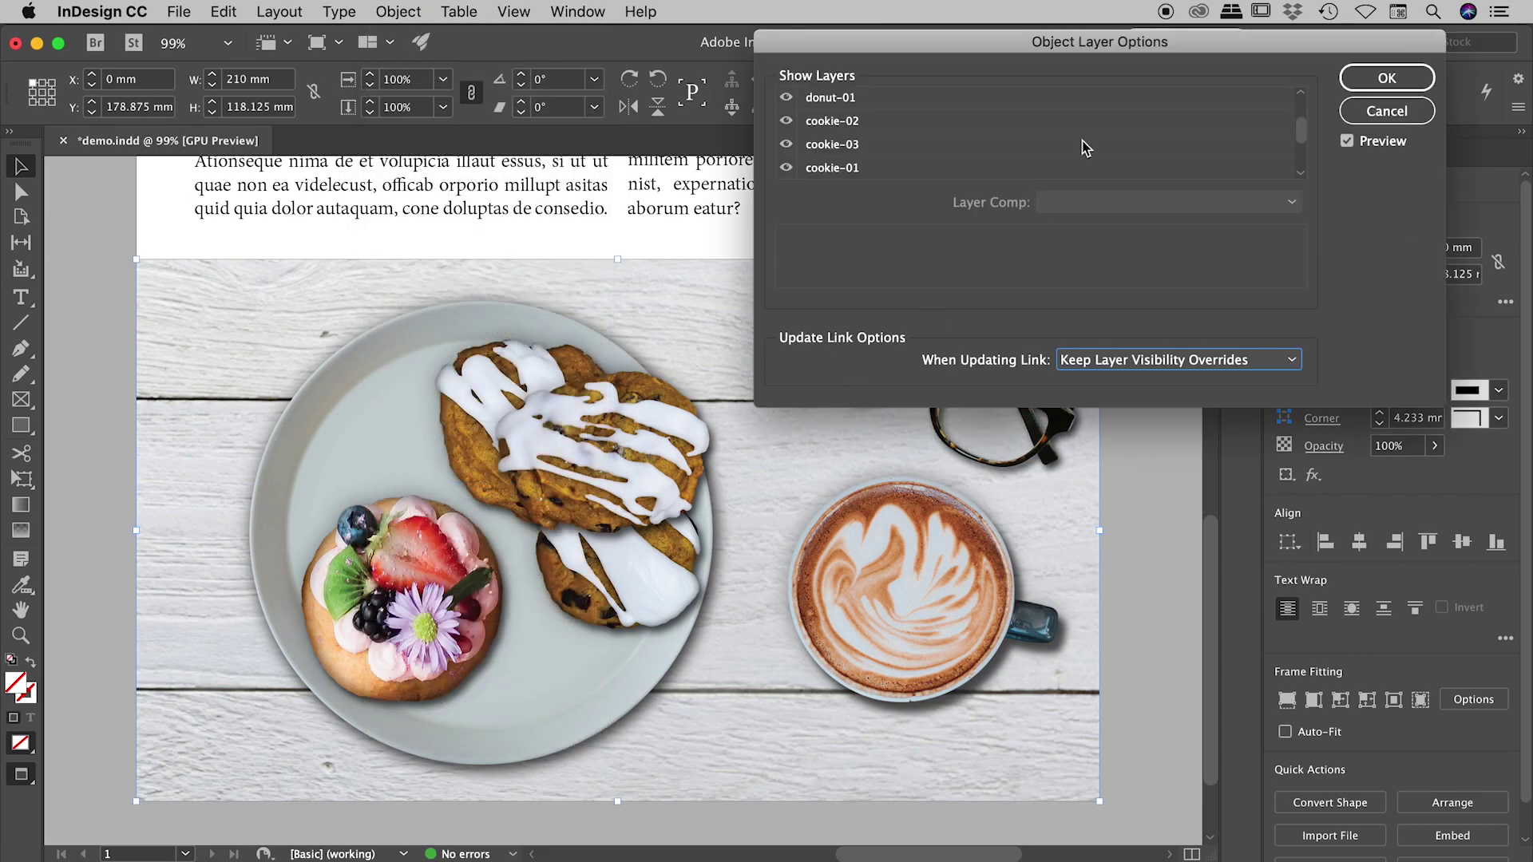
{"action": "left_click_drag", "start_coordinate": [1139, 41], "coordinate": [814, 209]}
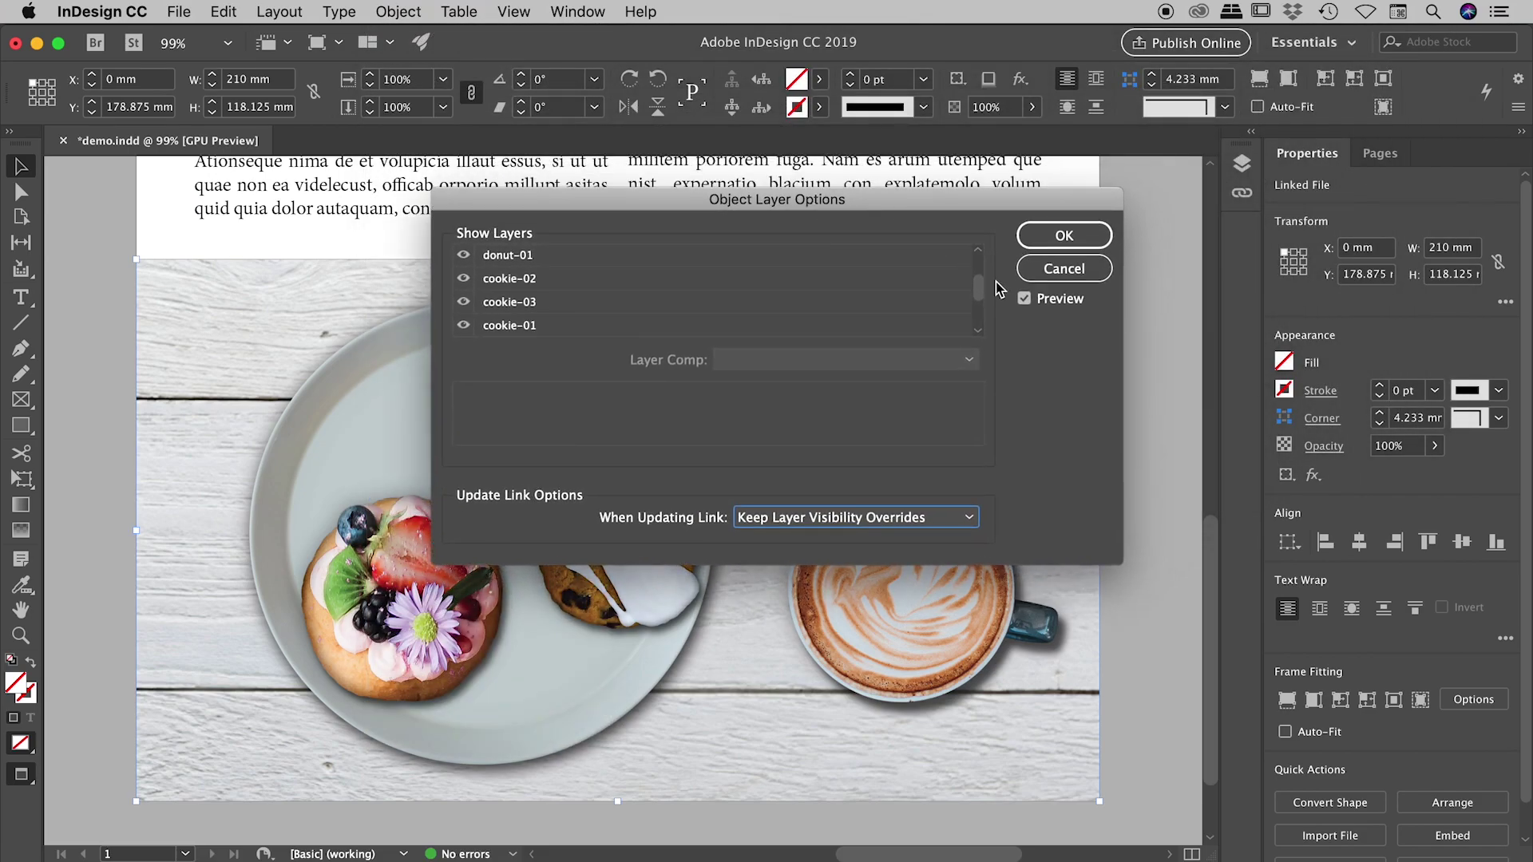
{"action": "left_click_drag", "start_coordinate": [985, 297], "coordinate": [986, 331]}
{"action": "left_click_drag", "start_coordinate": [753, 207], "coordinate": [921, 190]}
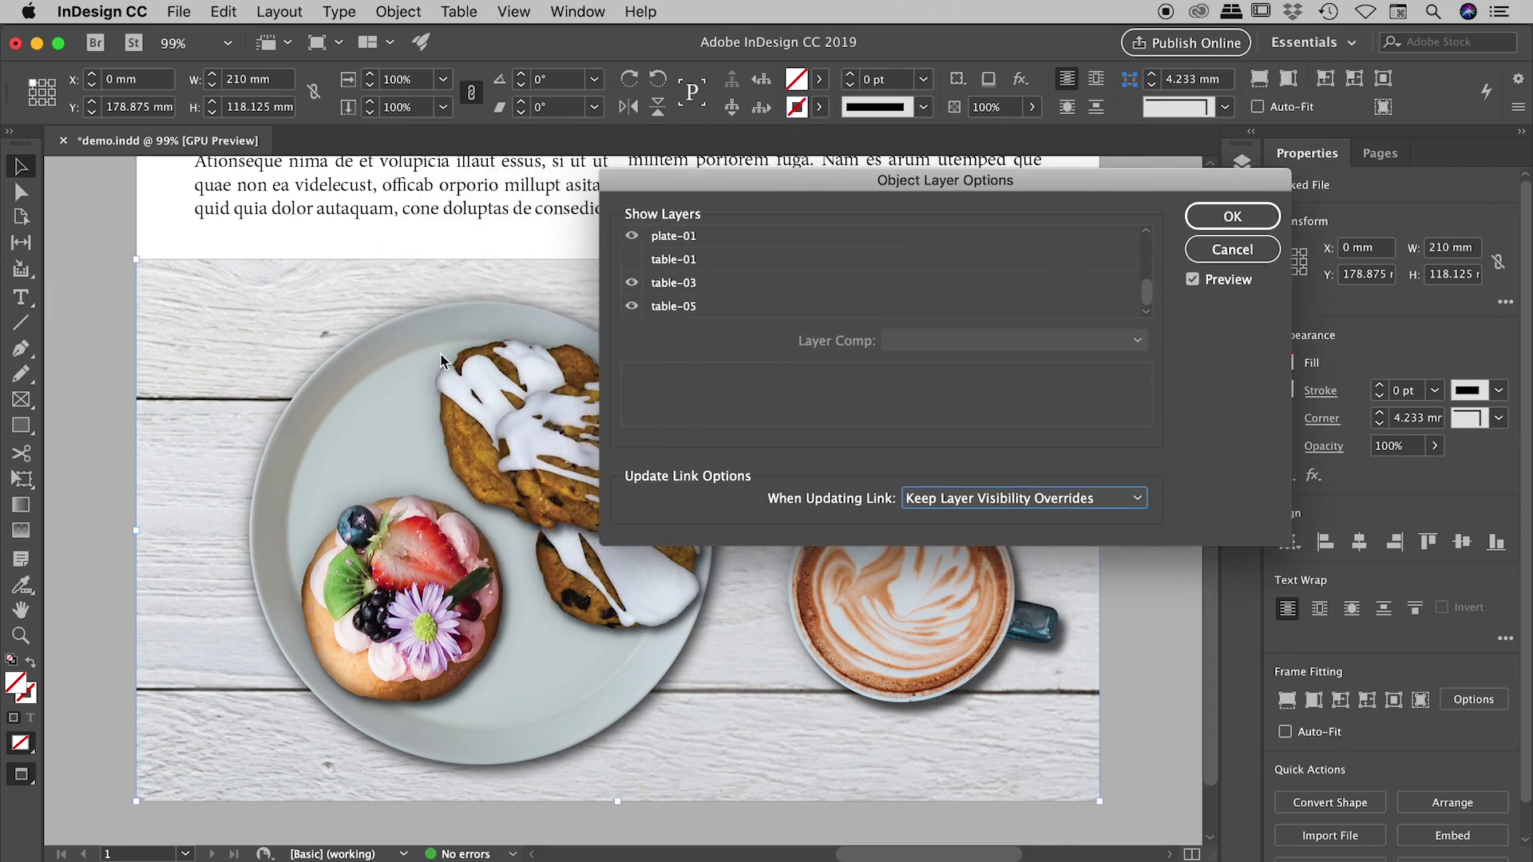
{"action": "left_click", "coordinate": [631, 283]}
{"action": "left_click", "coordinate": [632, 260]}
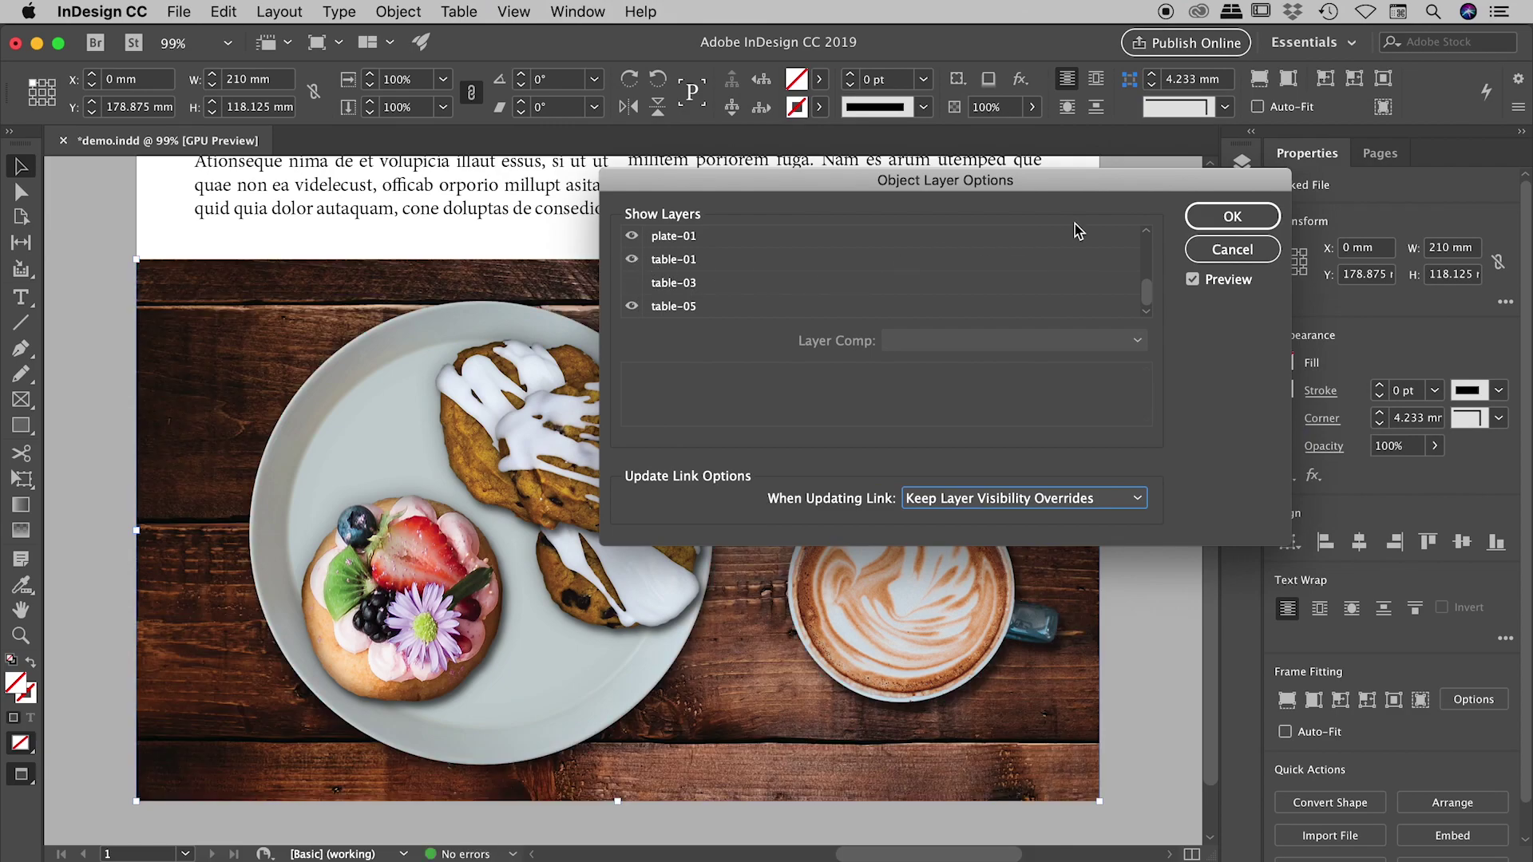
Step: Hide the donut-01 layer of the placed image as well, accept the object layer options and deselect the image
{"action": "left_click_drag", "start_coordinate": [1093, 186], "coordinate": [1070, 71]}
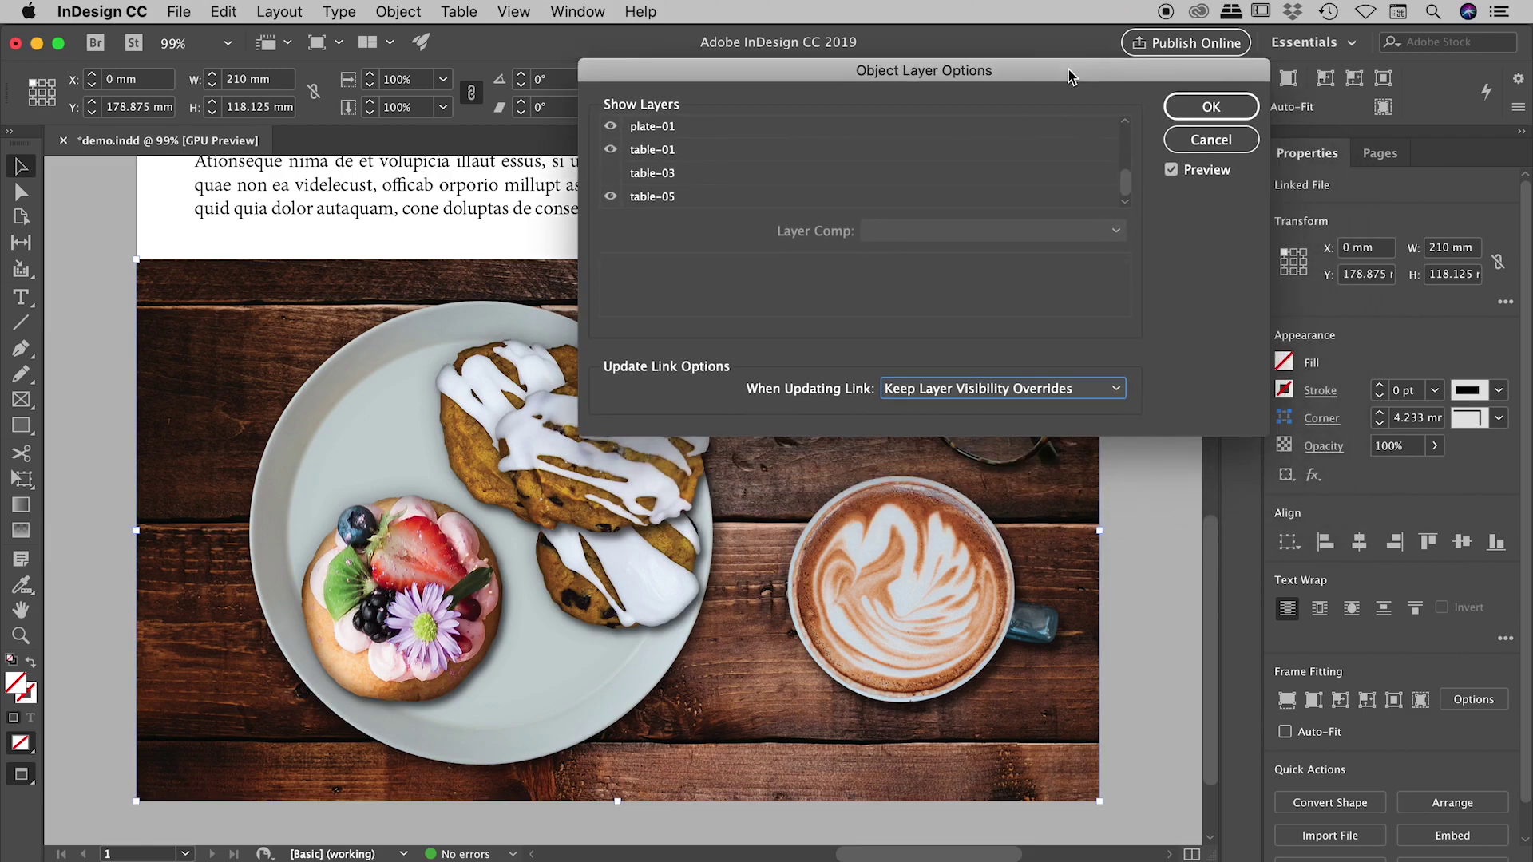
{"action": "left_click_drag", "start_coordinate": [1131, 176], "coordinate": [1129, 151]}
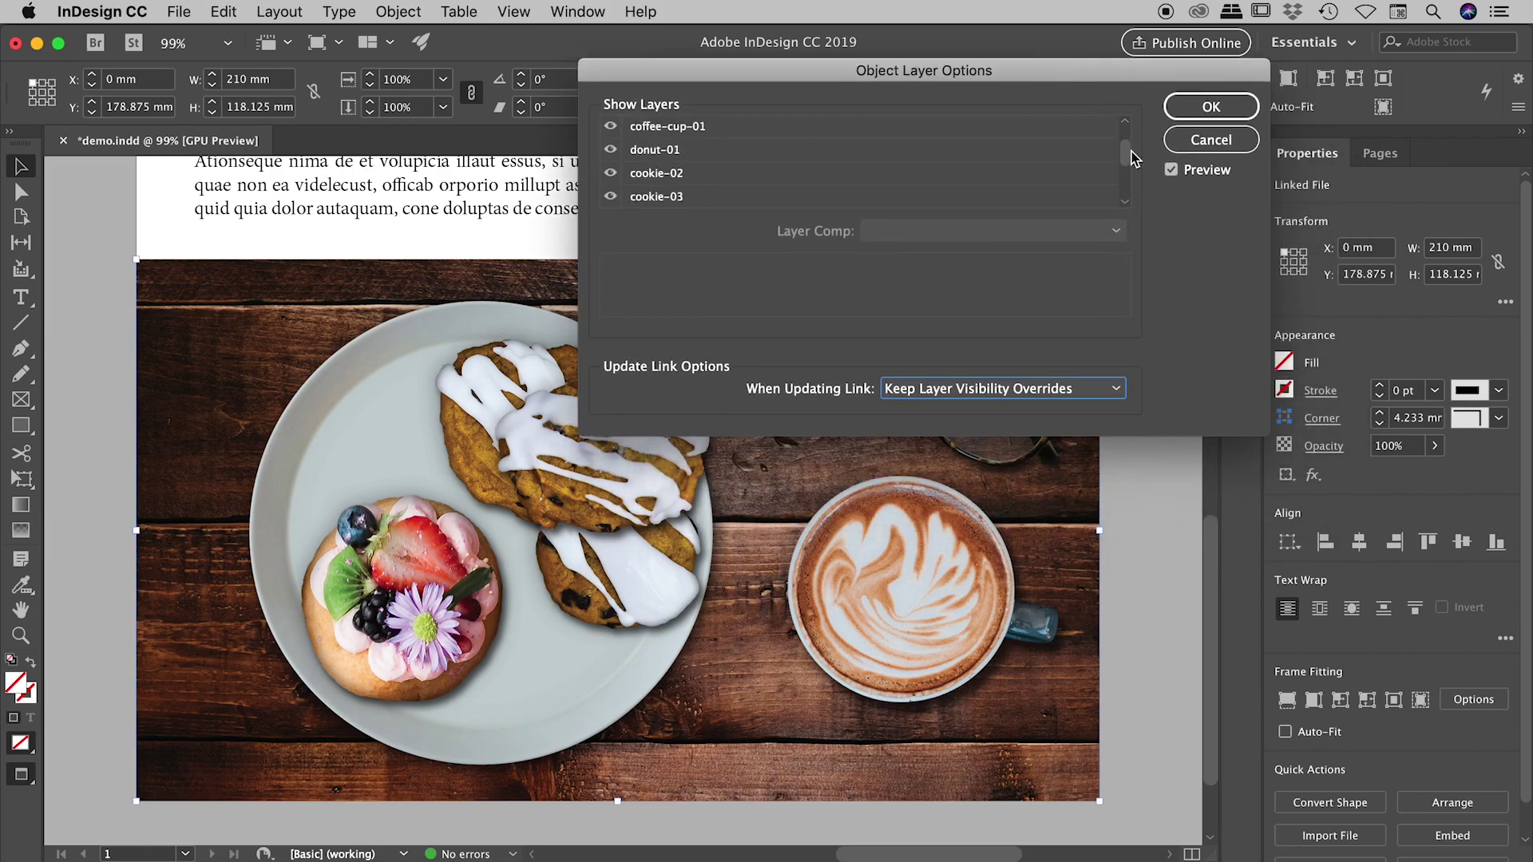
{"action": "left_click", "coordinate": [611, 150]}
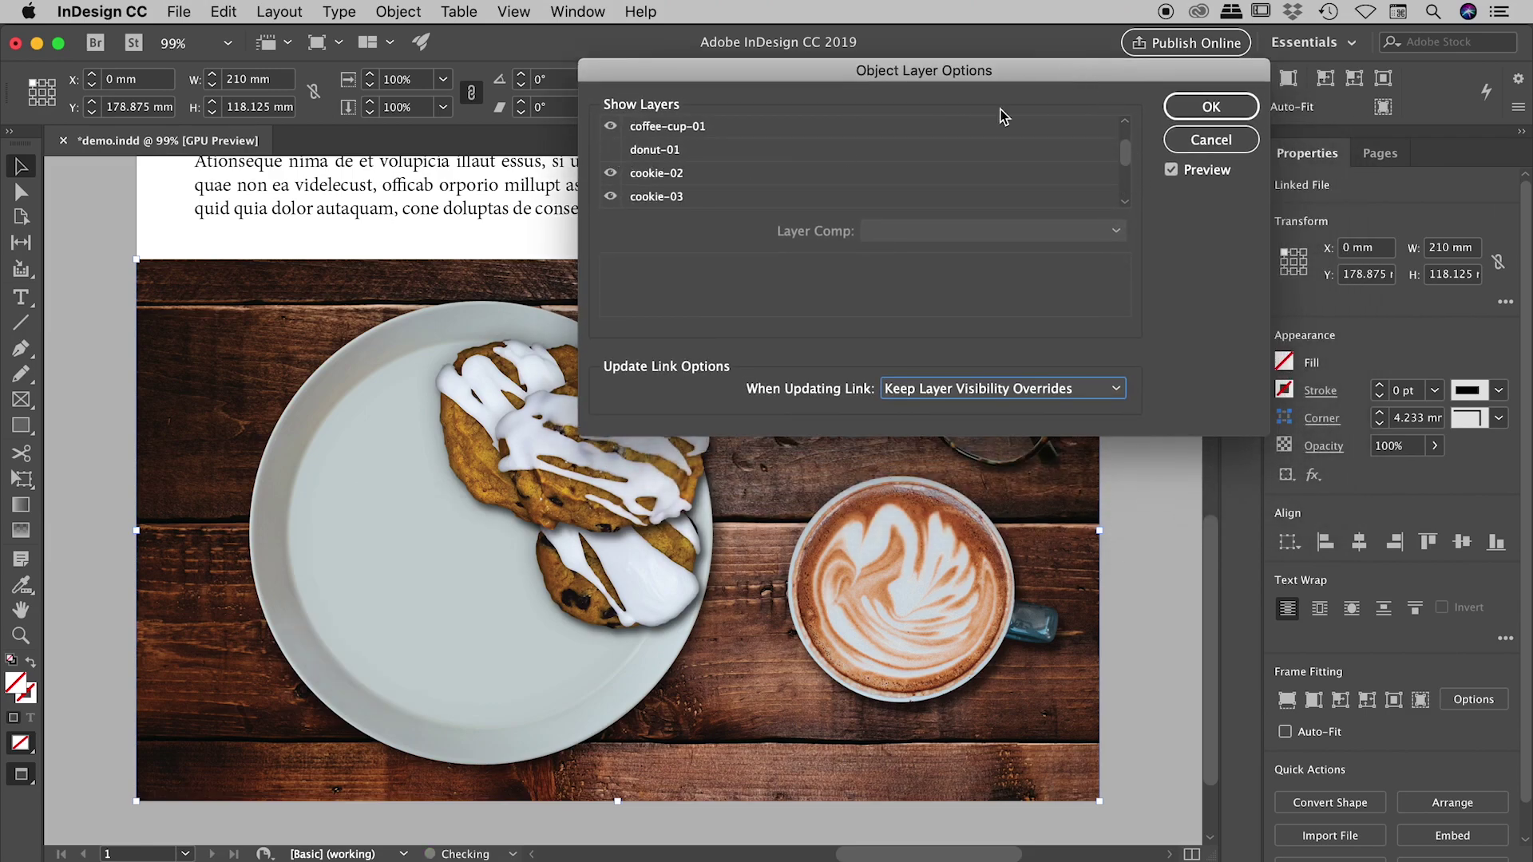
{"action": "left_click", "coordinate": [1211, 106]}
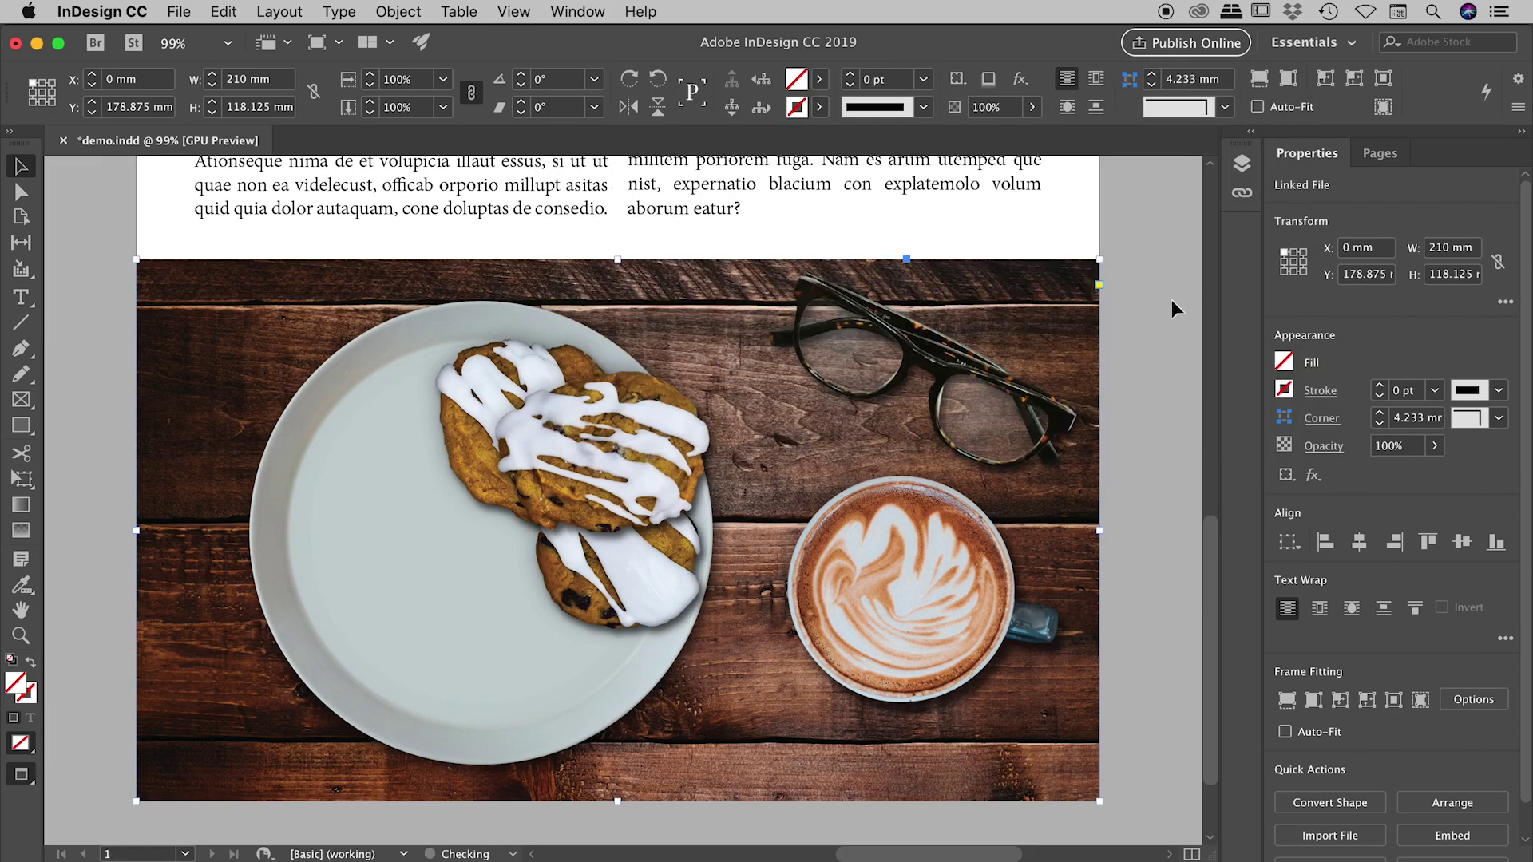
{"action": "left_click", "coordinate": [1159, 314]}
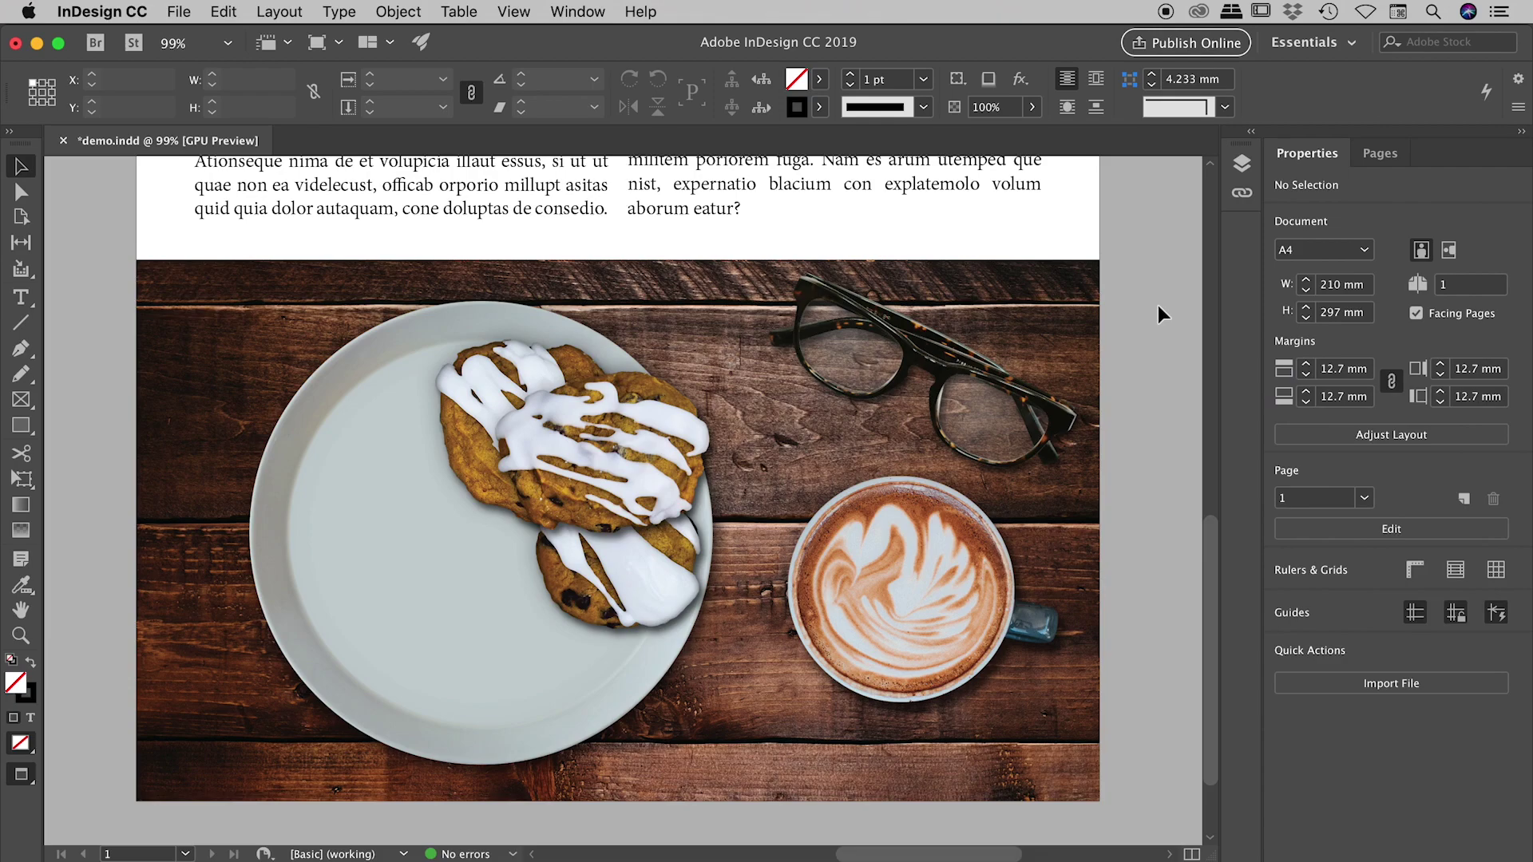
Step: Delete the placed image with the dark wooden table from the page
{"action": "left_click", "coordinate": [1068, 385]}
{"action": "key", "text": "BackSpace"}
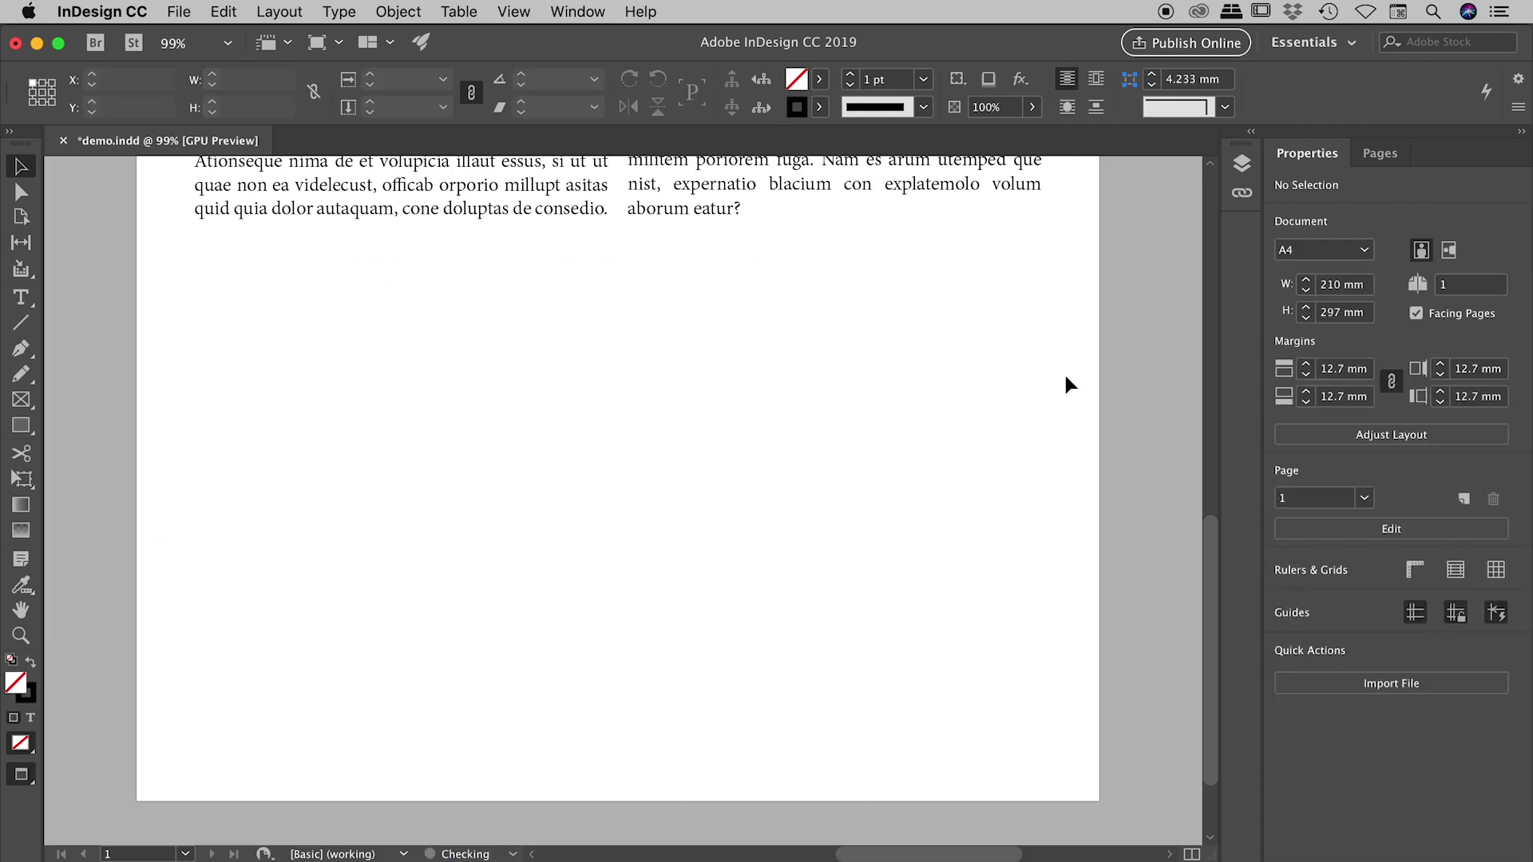
Step: Switch to coffee-and-dessert.psd in Photoshop and bring up its layer comps
{"action": "key", "text": "super+Tab"}
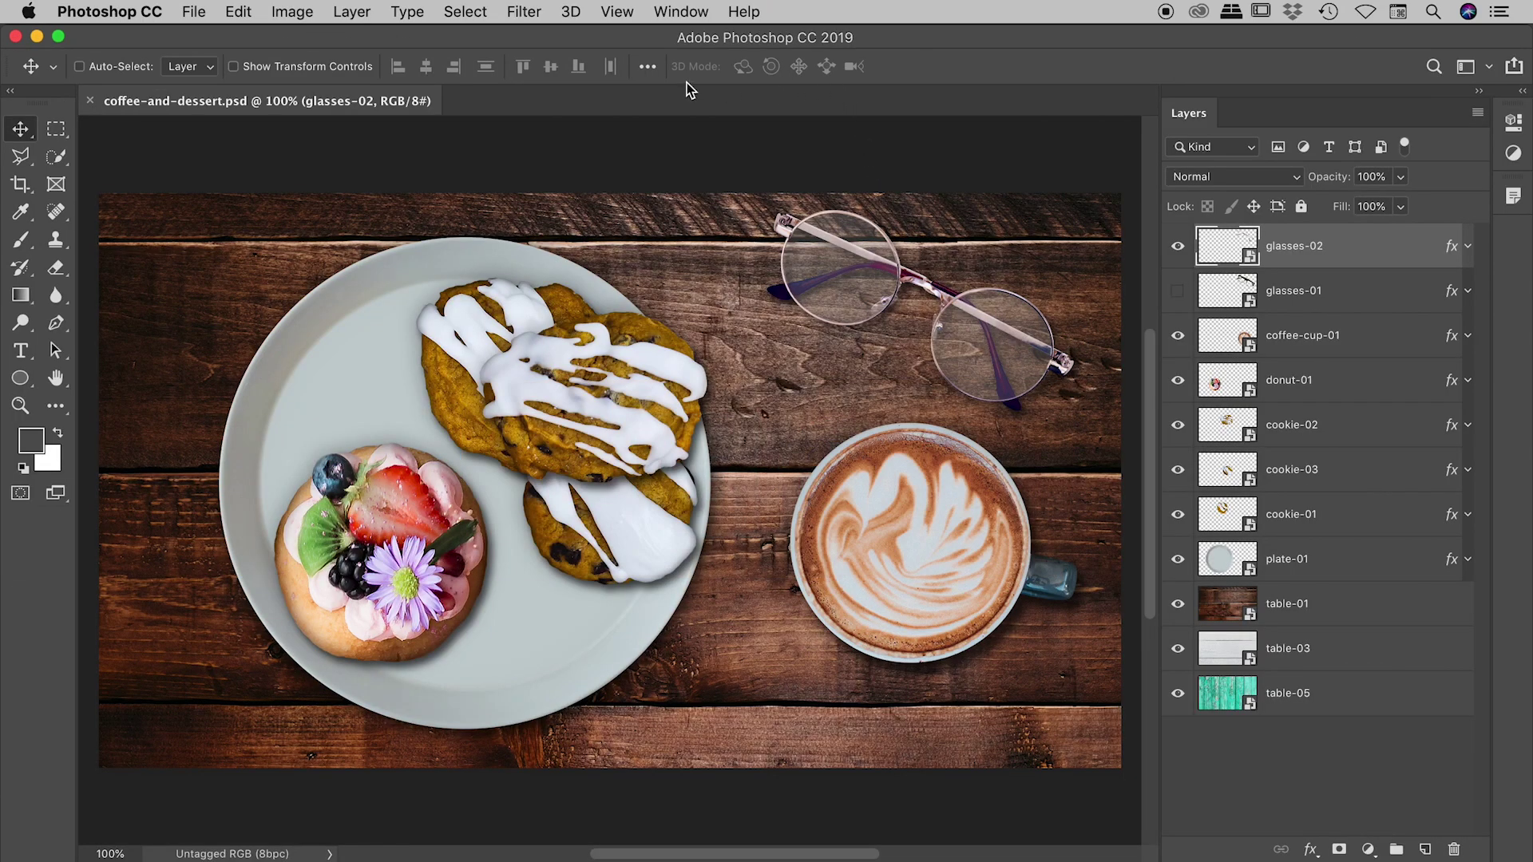
{"action": "left_click", "coordinate": [685, 12]}
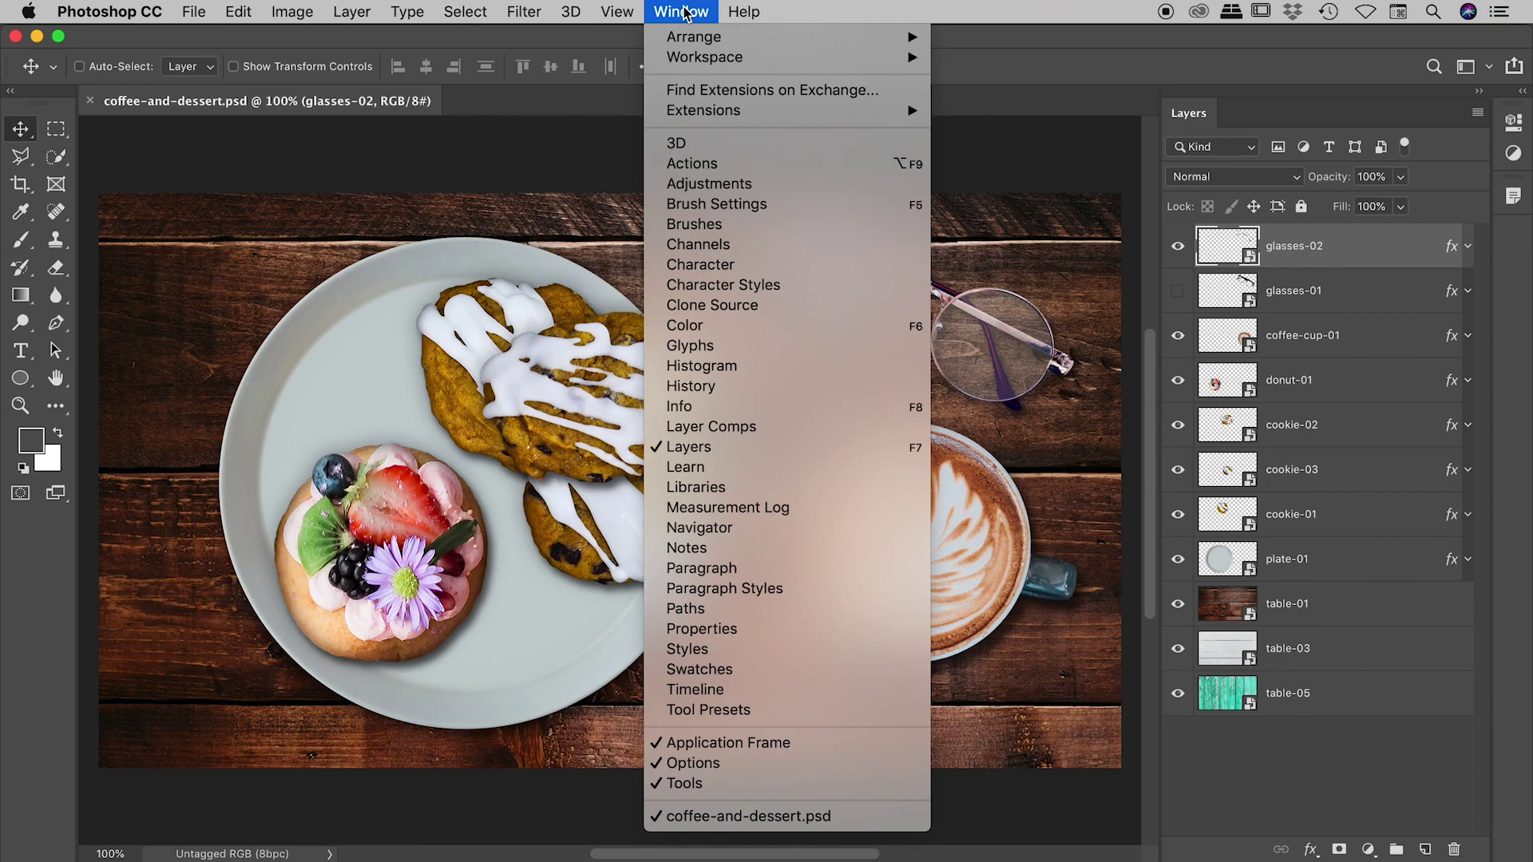
{"action": "left_click", "coordinate": [764, 428]}
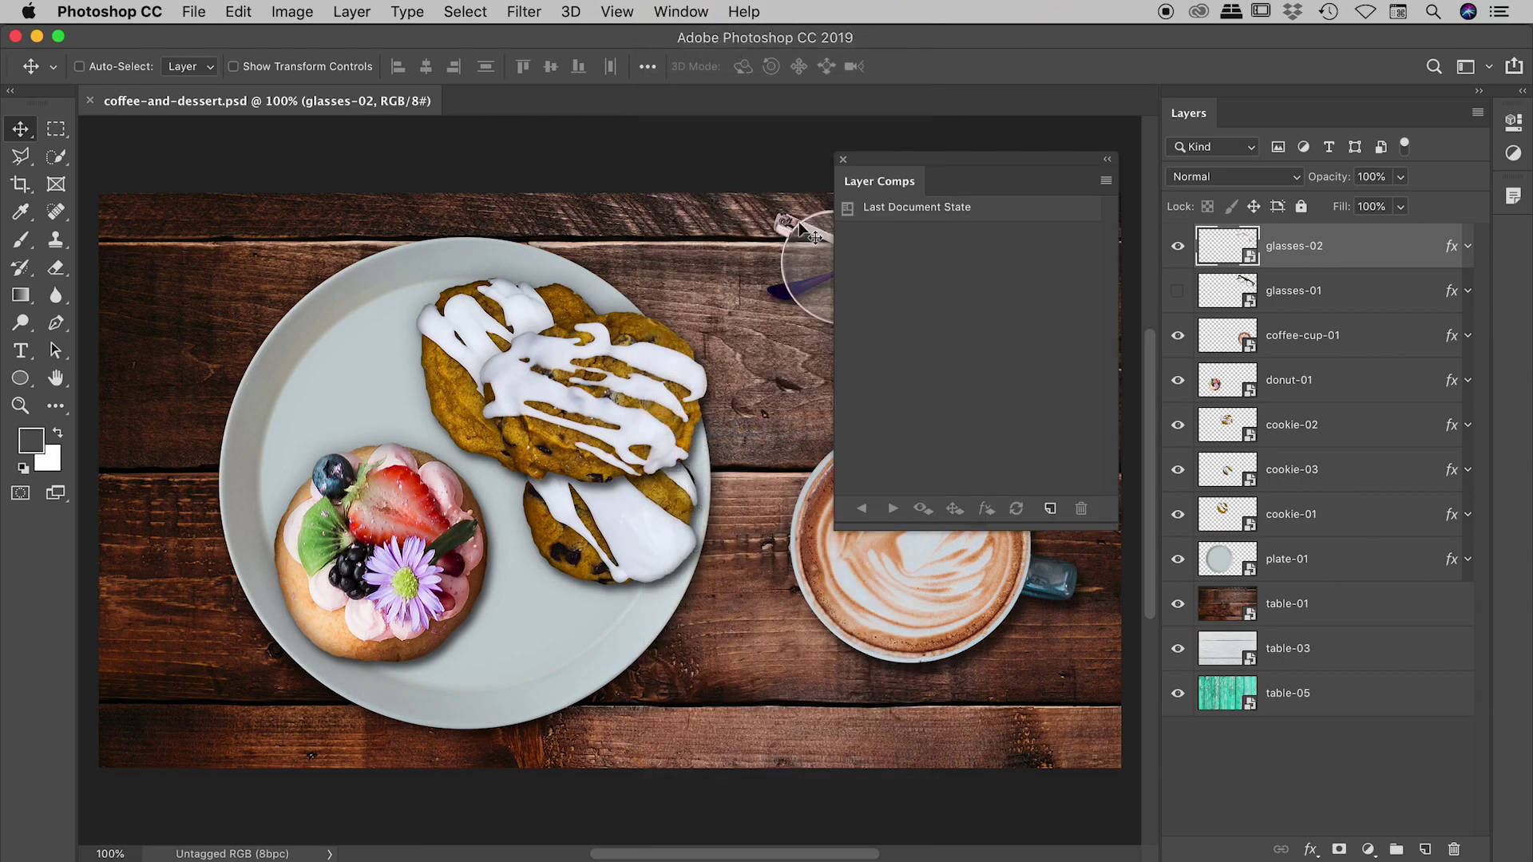
{"action": "key", "text": "super+minus"}
{"action": "left_click_drag", "start_coordinate": [688, 384], "coordinate": [533, 247]}
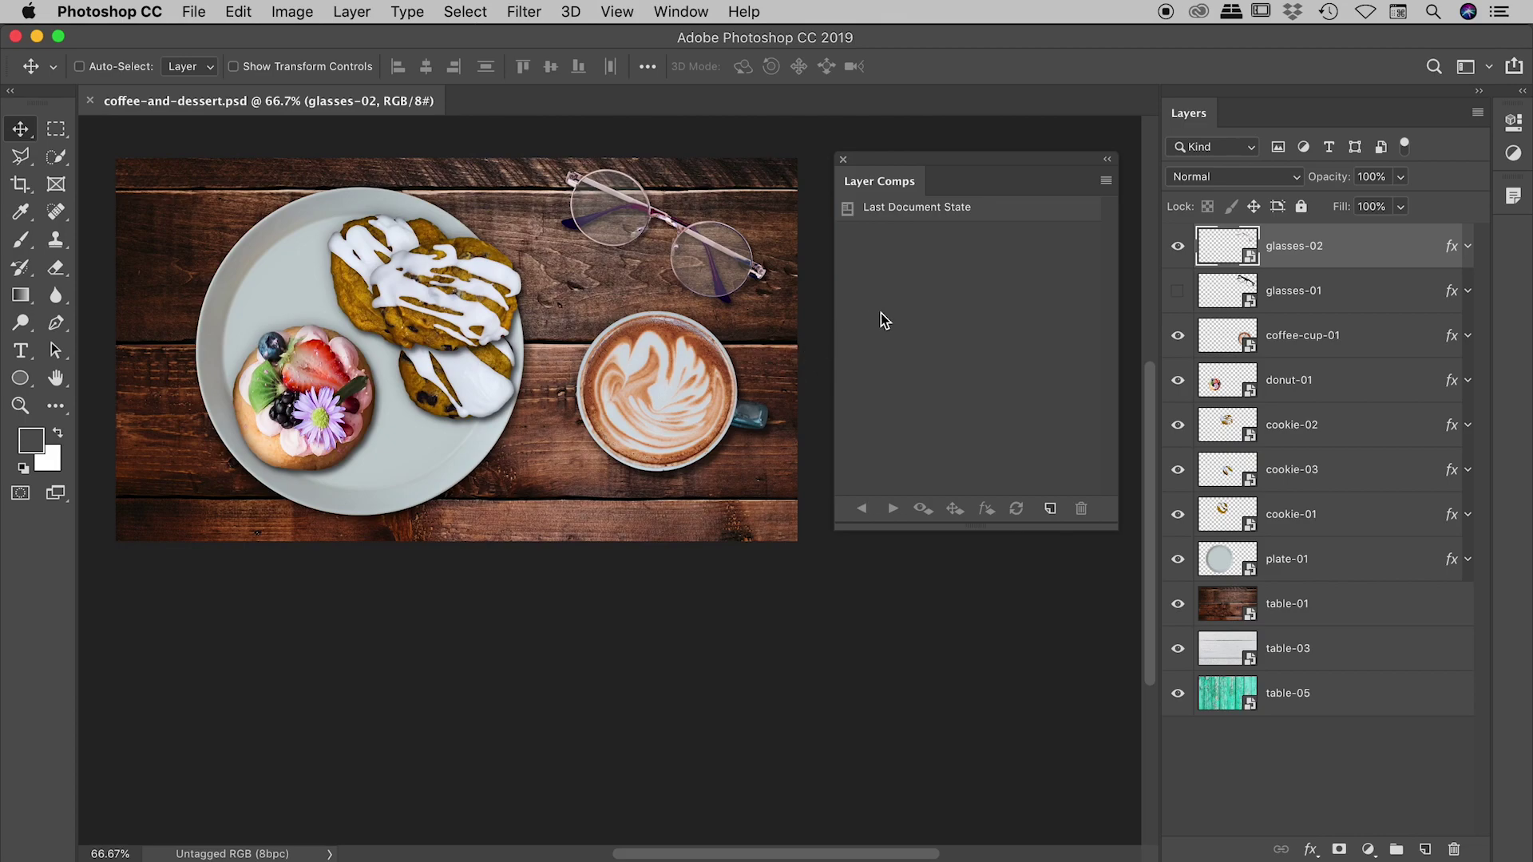
{"action": "left_click_drag", "start_coordinate": [921, 156], "coordinate": [920, 160]}
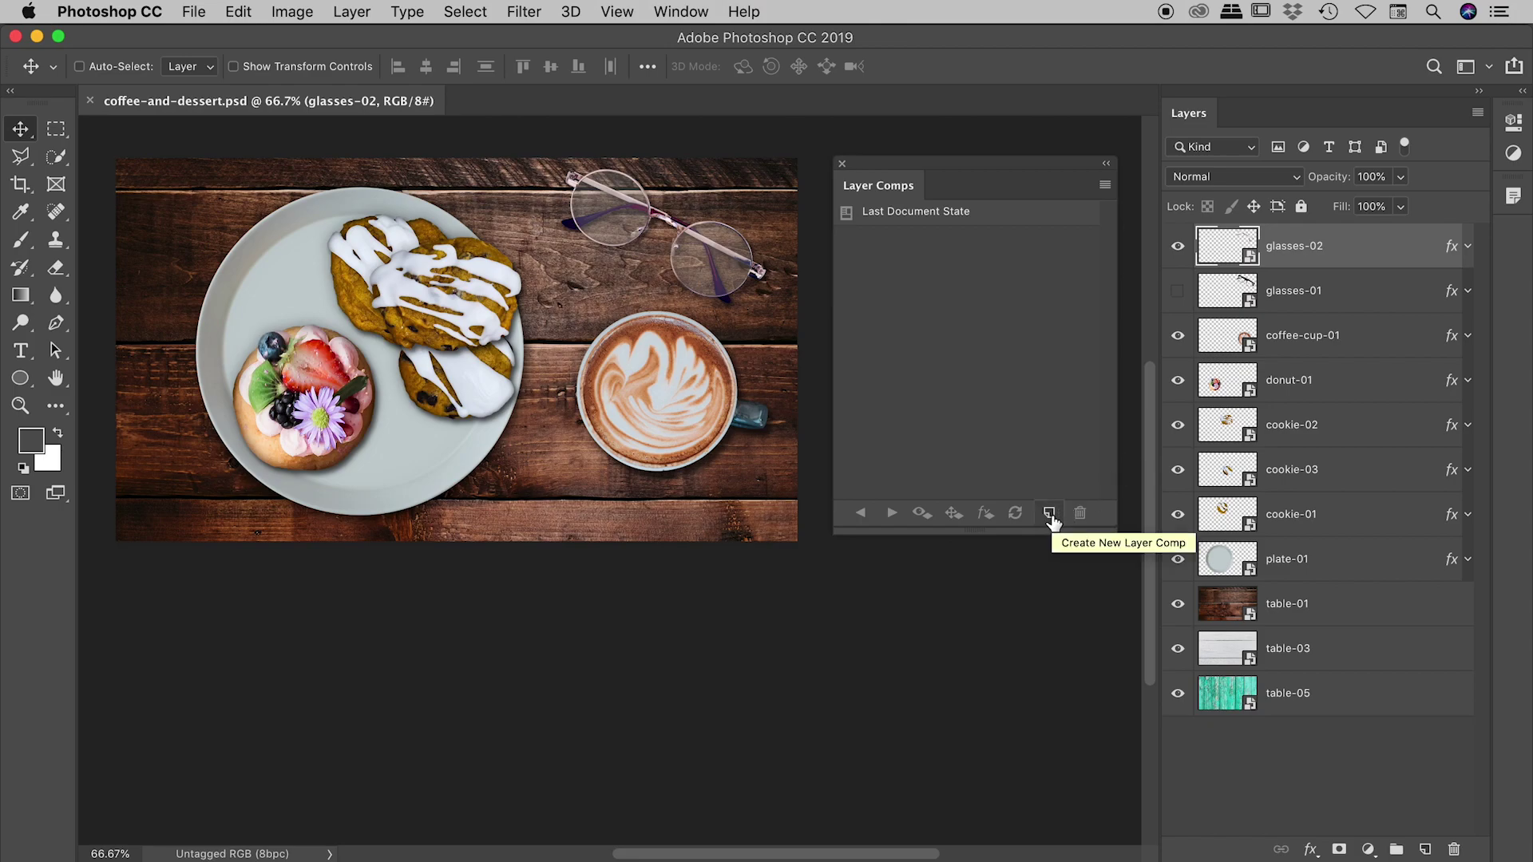
Step: Create a layer comp named "look 1" from the current layers, recording only their visibility
{"action": "left_click", "coordinate": [1050, 514]}
{"action": "key", "text": "BackSpace"}
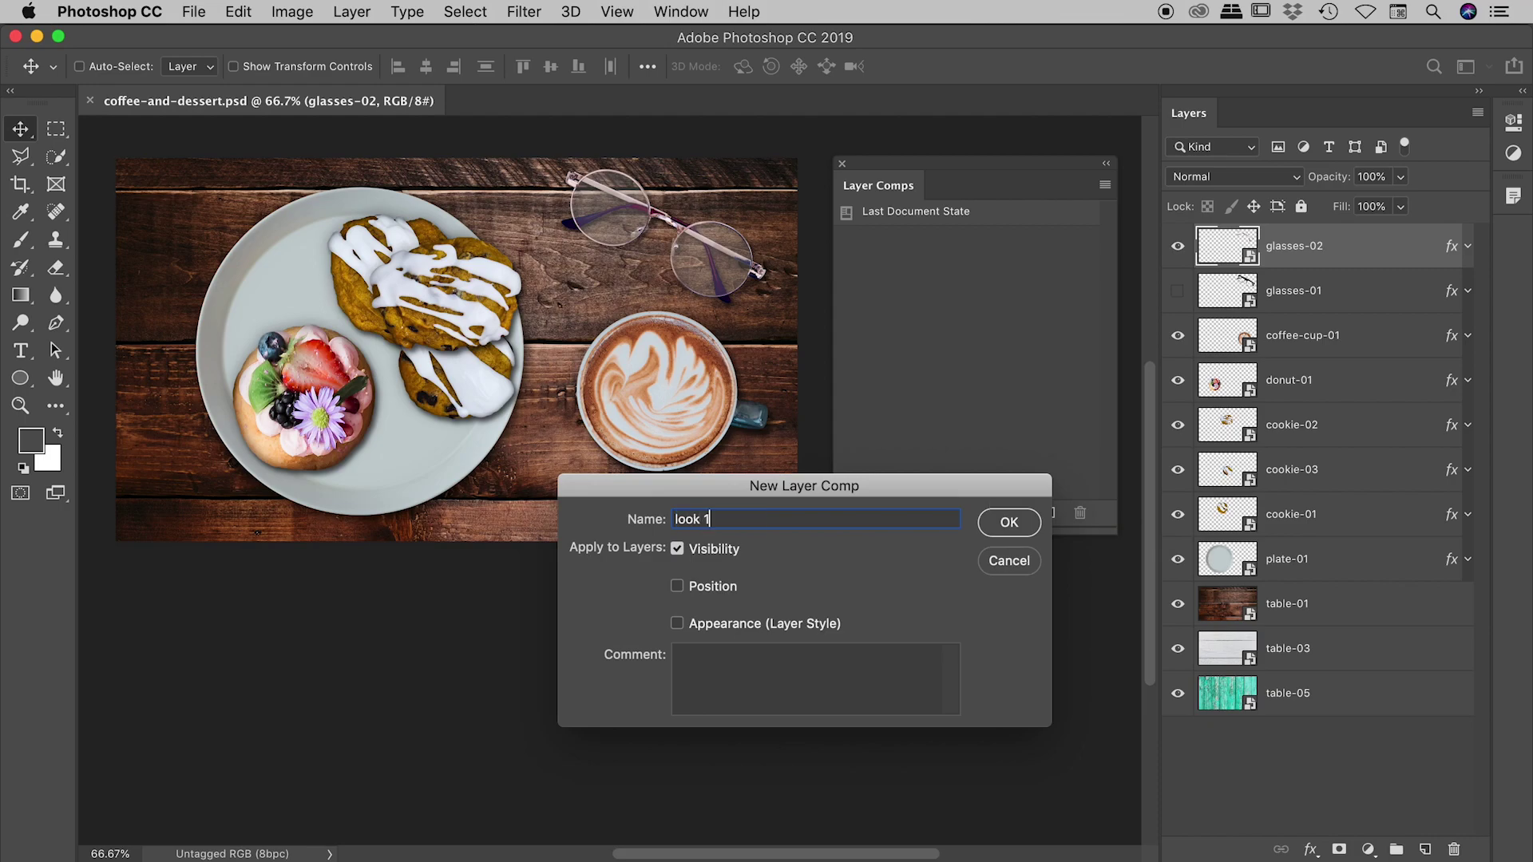
{"action": "left_click_drag", "start_coordinate": [931, 490], "coordinate": [883, 327]}
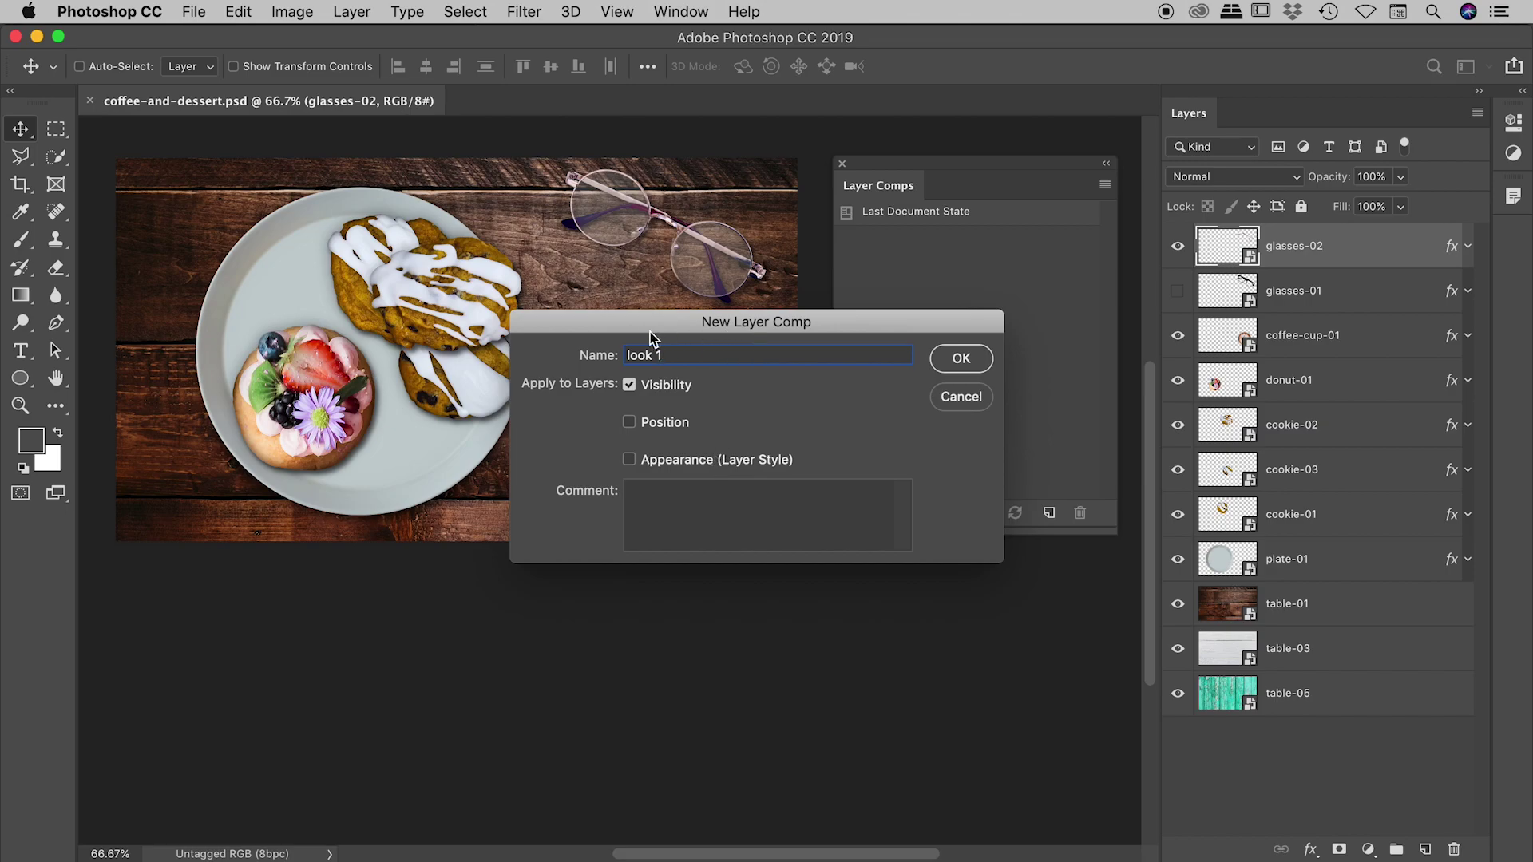
{"action": "left_click", "coordinate": [963, 359]}
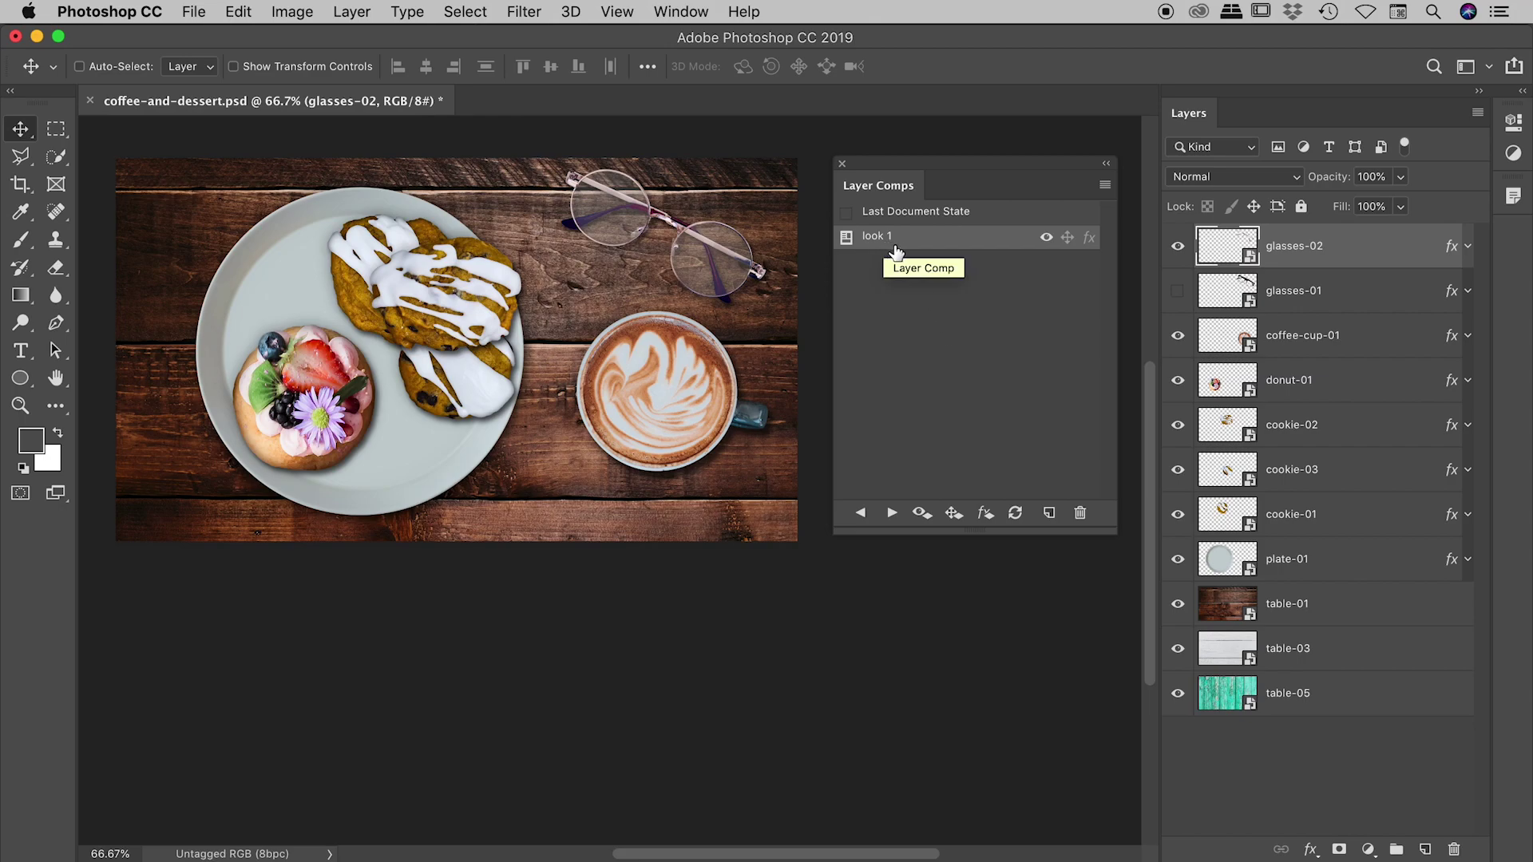
Step: Swap the visible glasses by hiding glasses-02 and showing glasses-01, and hide donut-01, cookie-02 and table-01
{"action": "left_click", "coordinate": [1177, 246]}
{"action": "left_click", "coordinate": [1178, 291]}
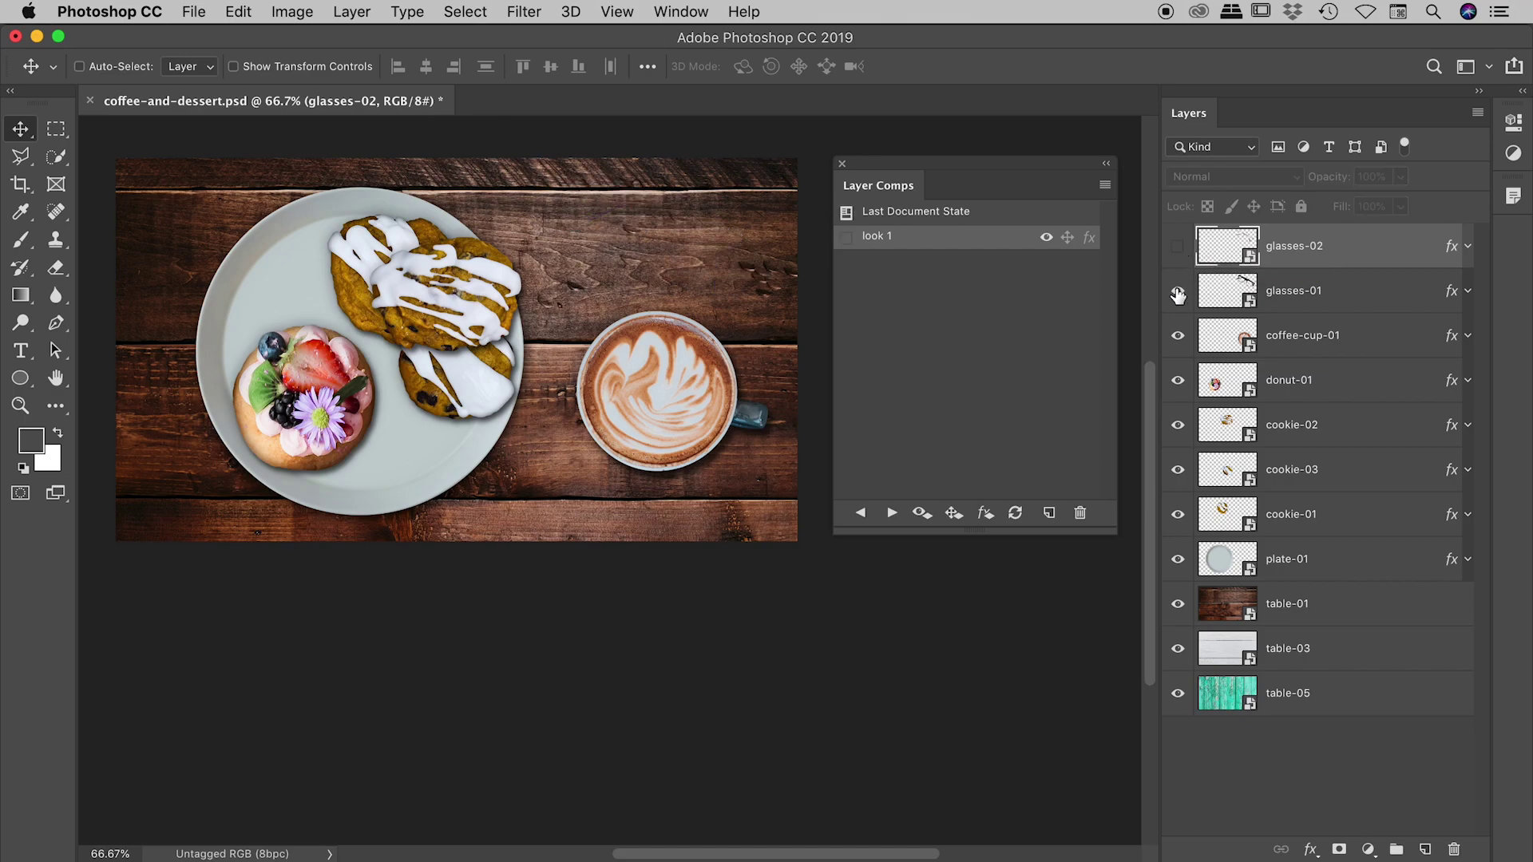
{"action": "left_click", "coordinate": [1178, 381]}
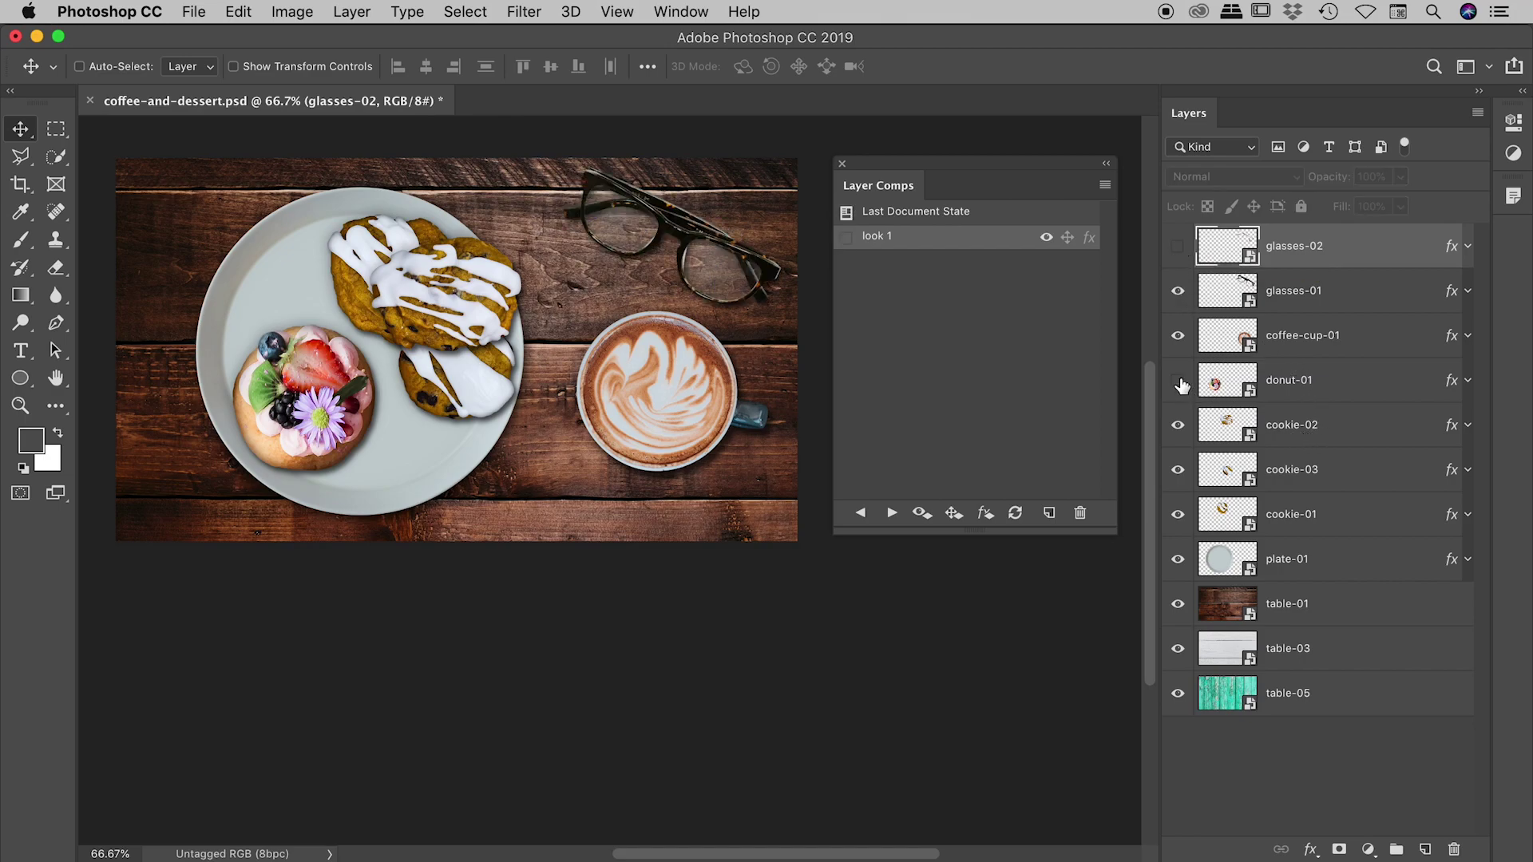
{"action": "left_click", "coordinate": [1177, 426]}
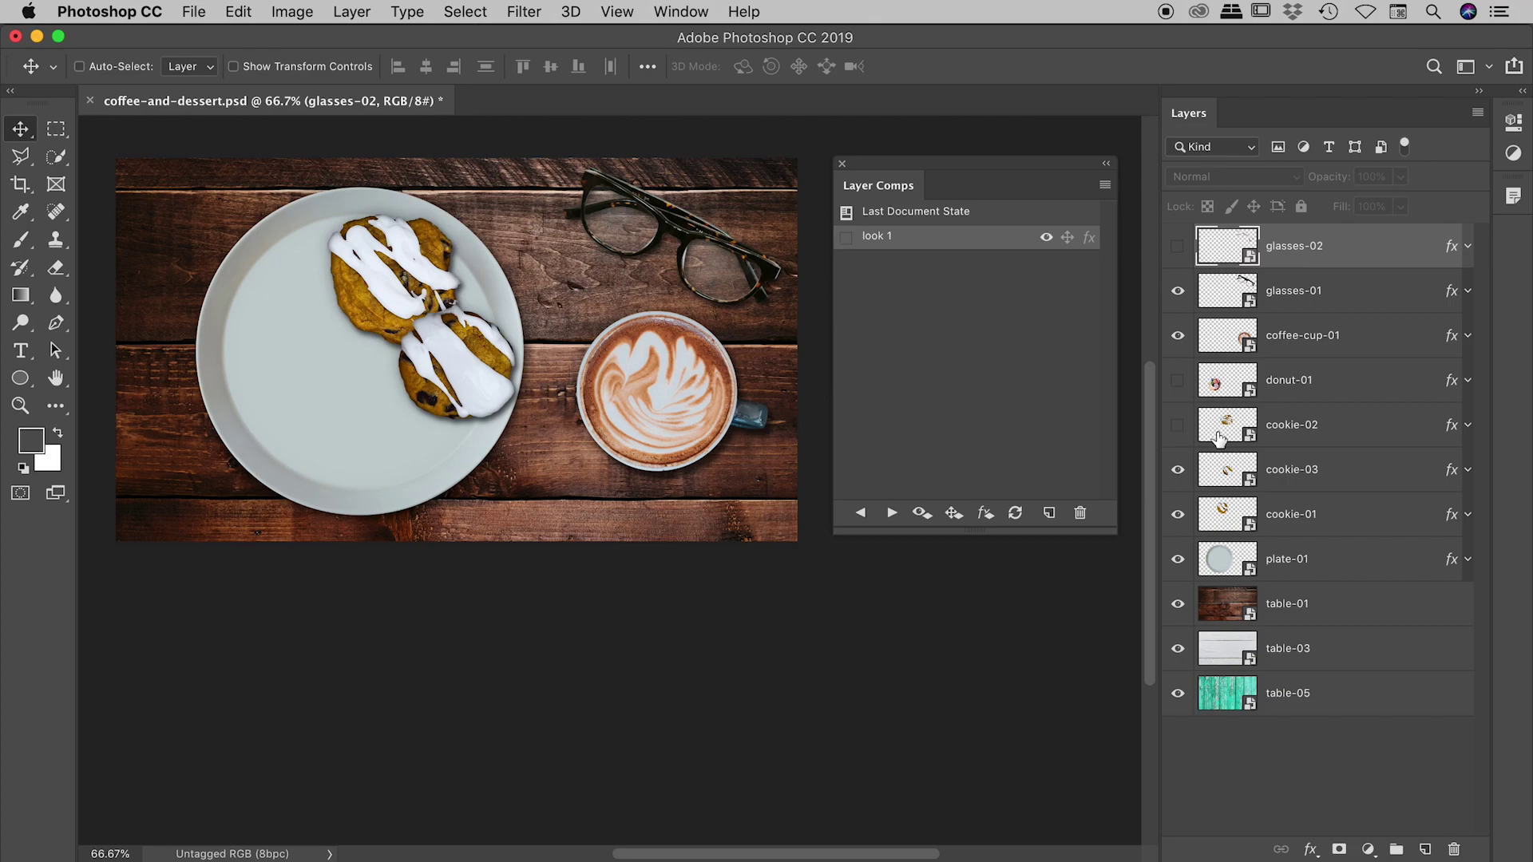
{"action": "left_click", "coordinate": [1179, 604]}
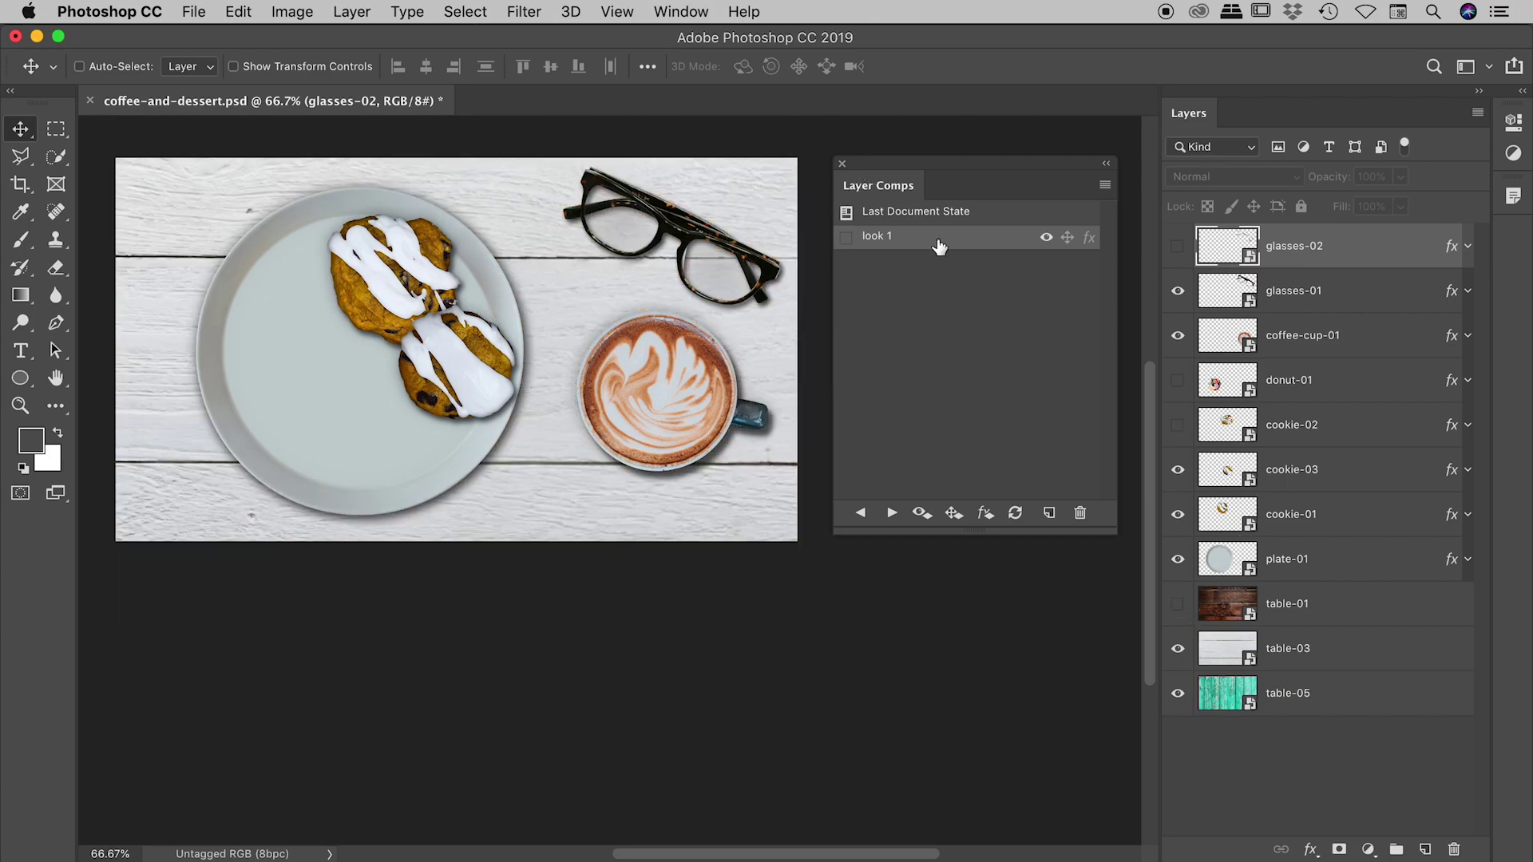
Step: Save the white-table arrangement as a visibility-only layer comp named "look 2"
{"action": "left_click", "coordinate": [1049, 512]}
{"action": "type", "text": "look 2"}
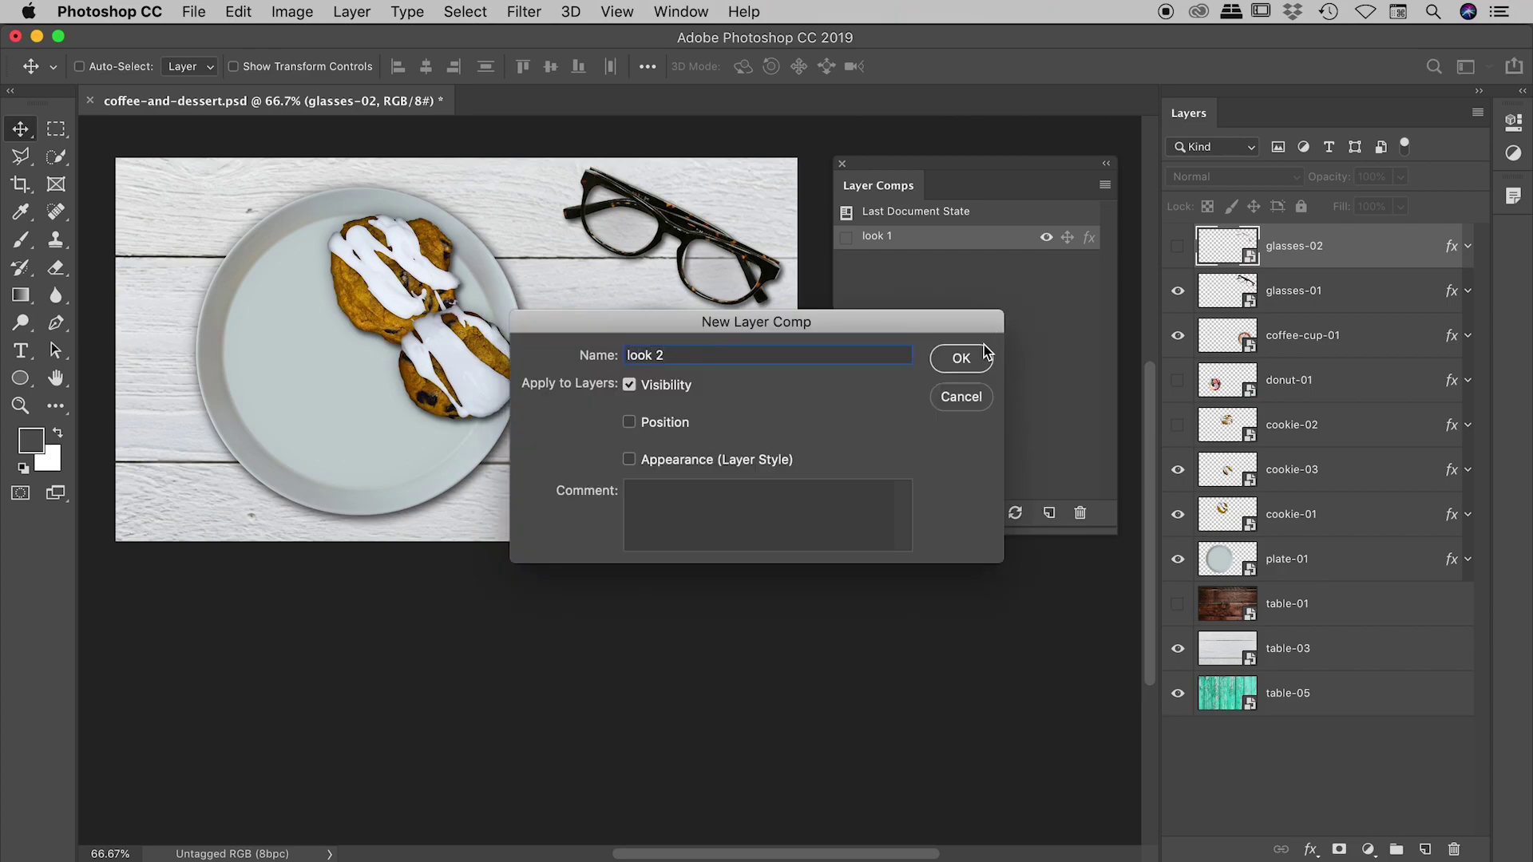
{"action": "left_click", "coordinate": [975, 361]}
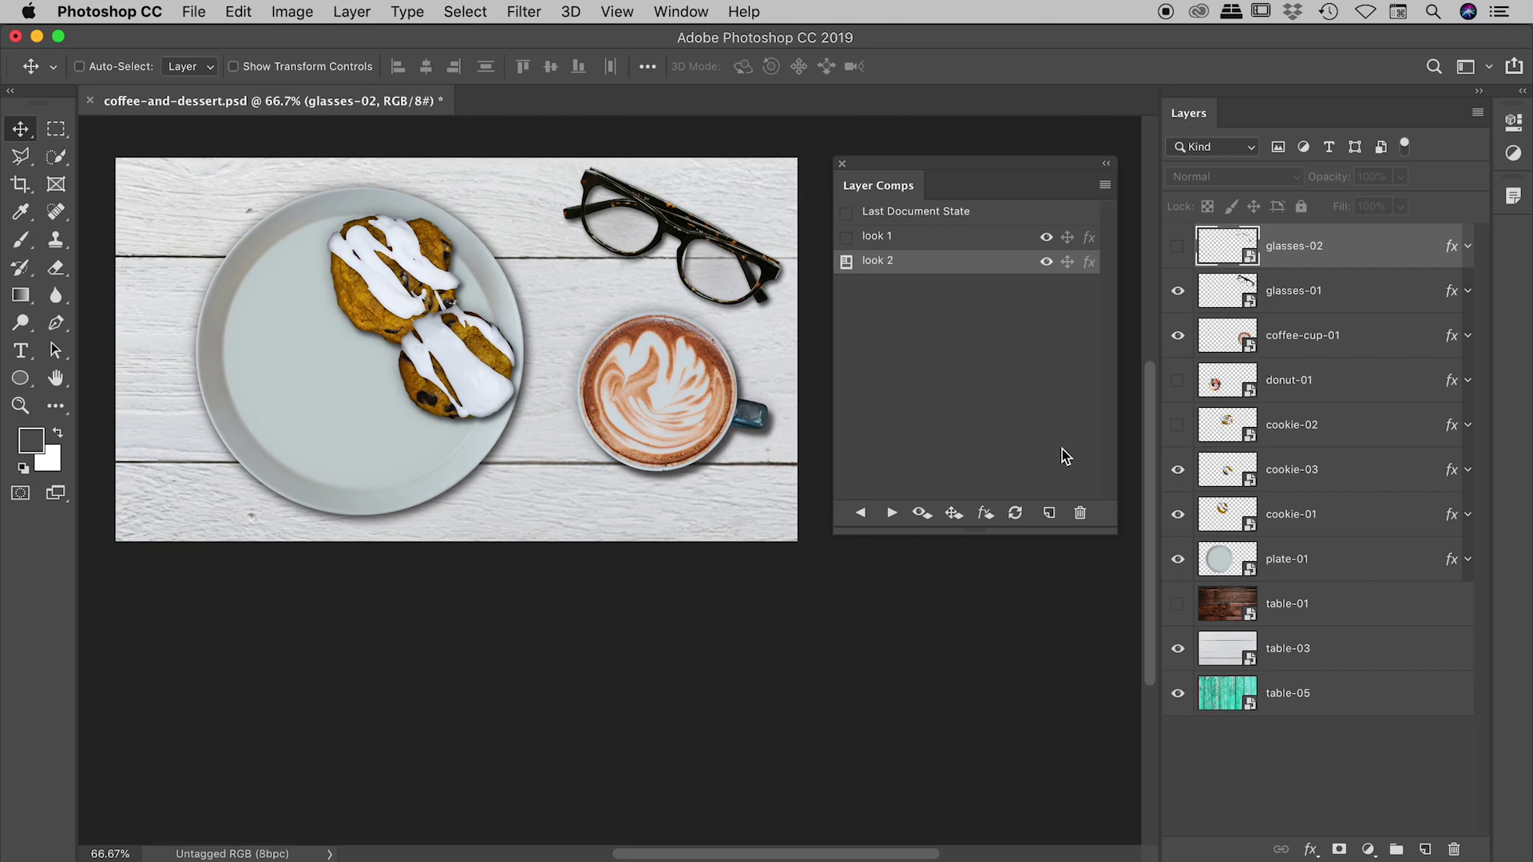
Step: Hide the table-03, plate-01, glasses-01 and cookie-03 layers
{"action": "left_click", "coordinate": [1177, 648]}
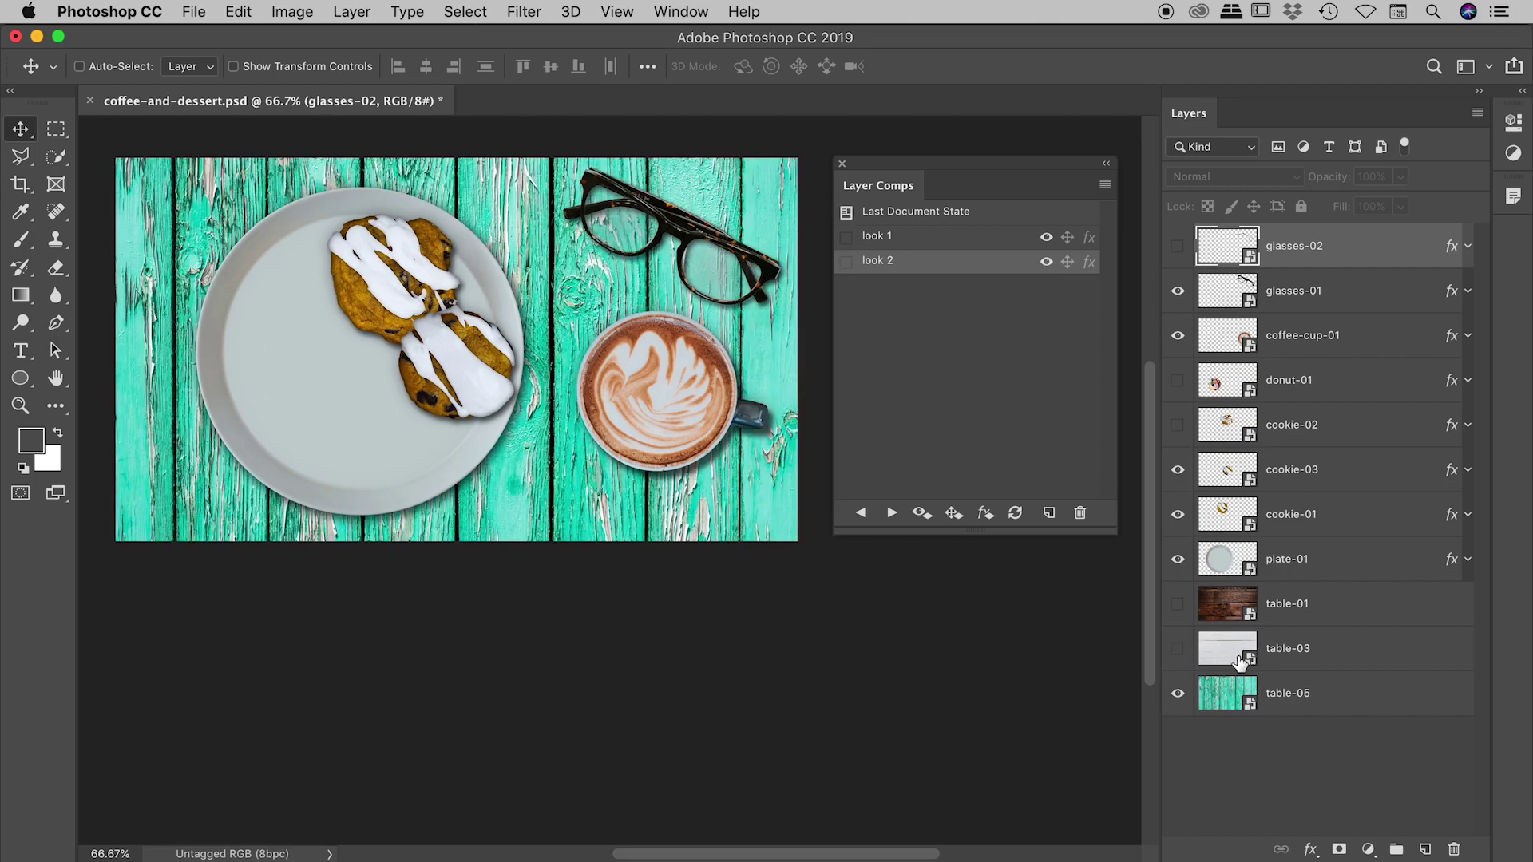
{"action": "left_click", "coordinate": [1178, 562]}
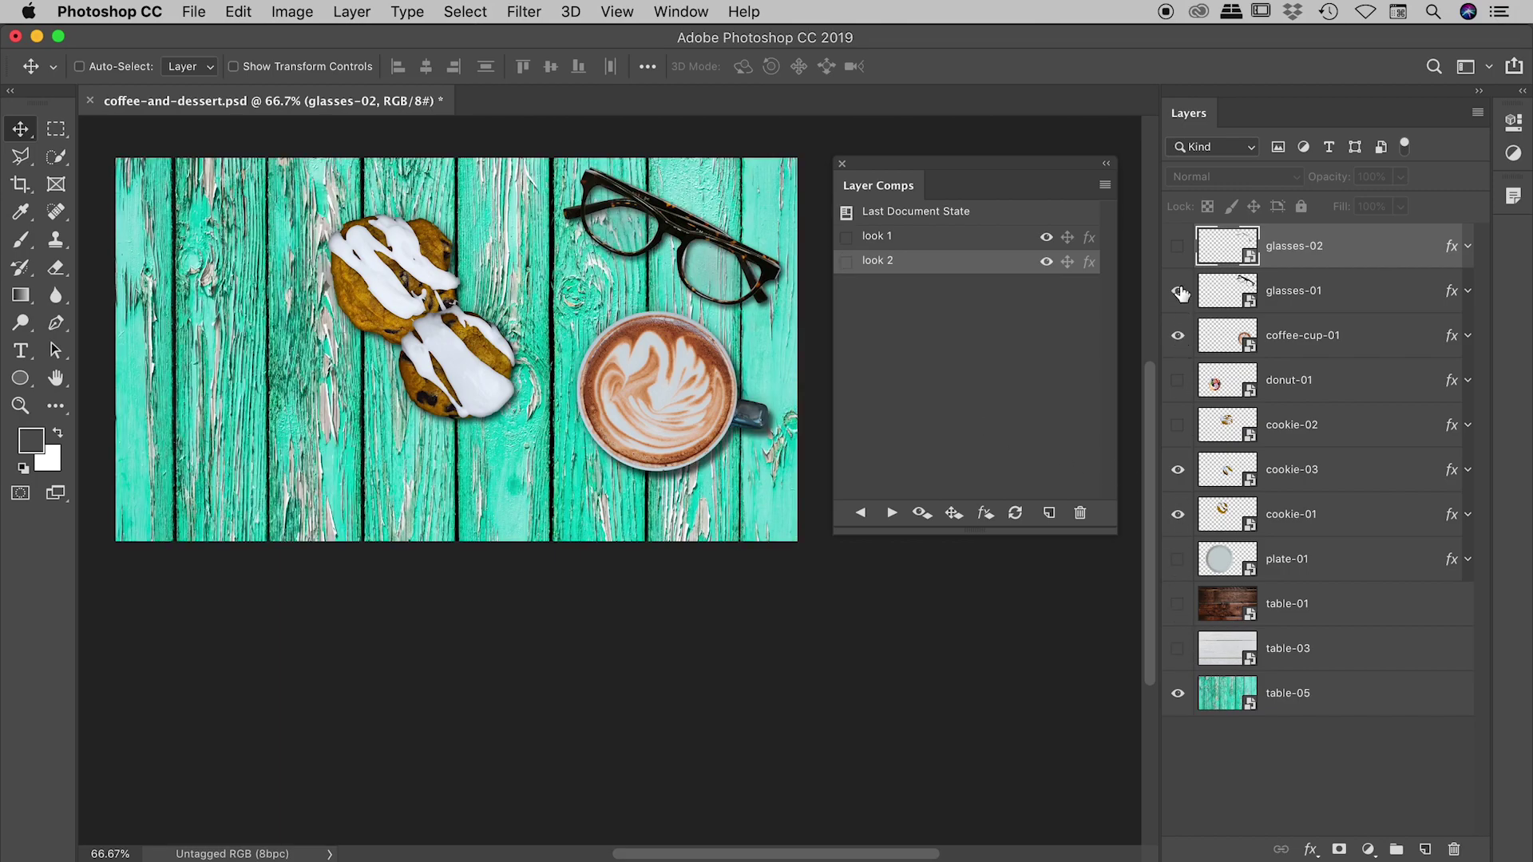
{"action": "left_click", "coordinate": [1183, 289]}
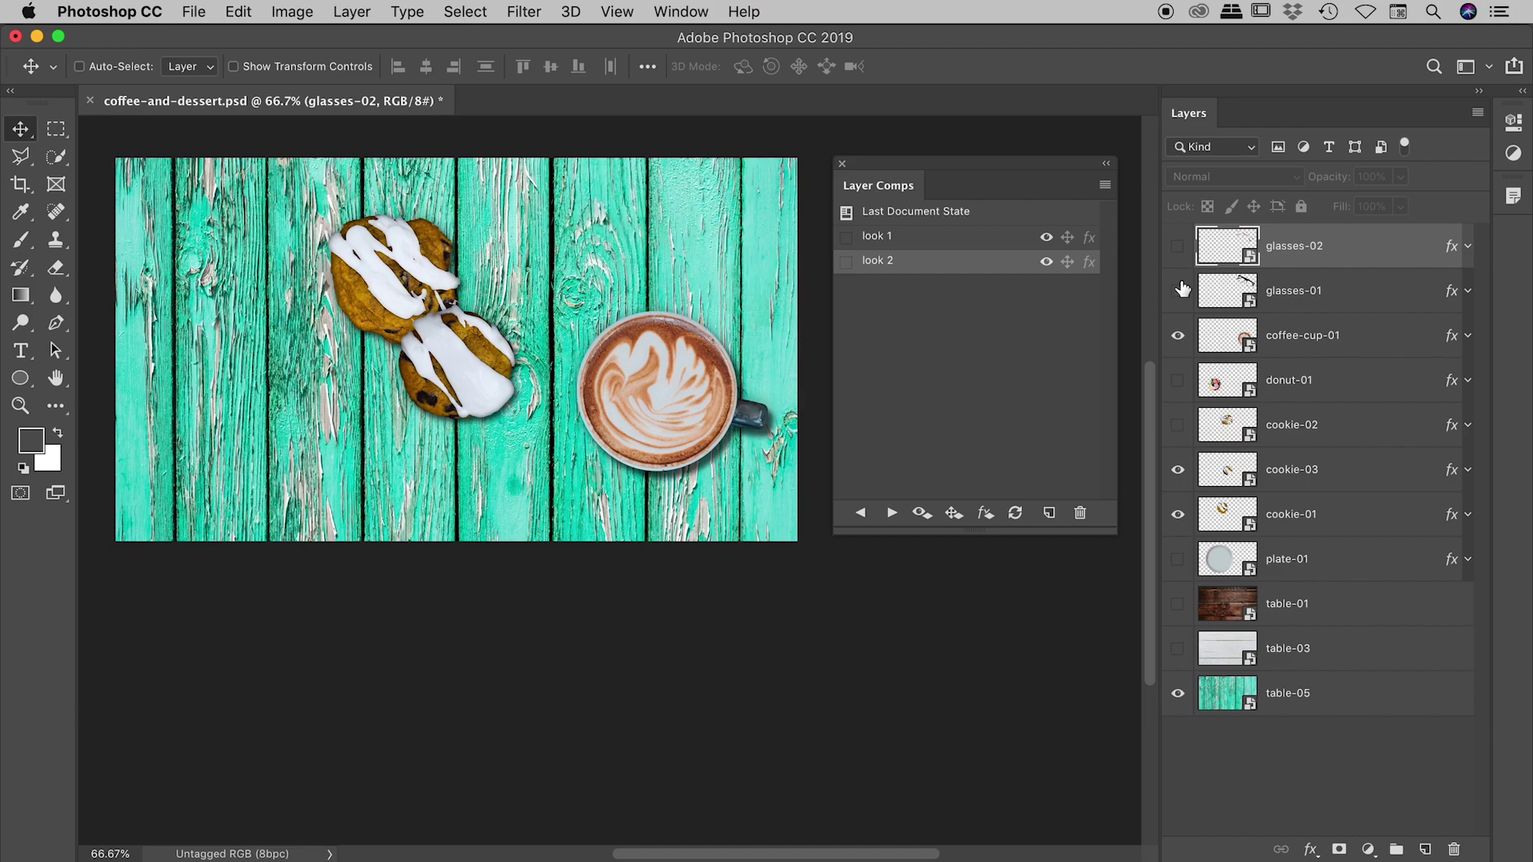
{"action": "left_click", "coordinate": [1178, 471]}
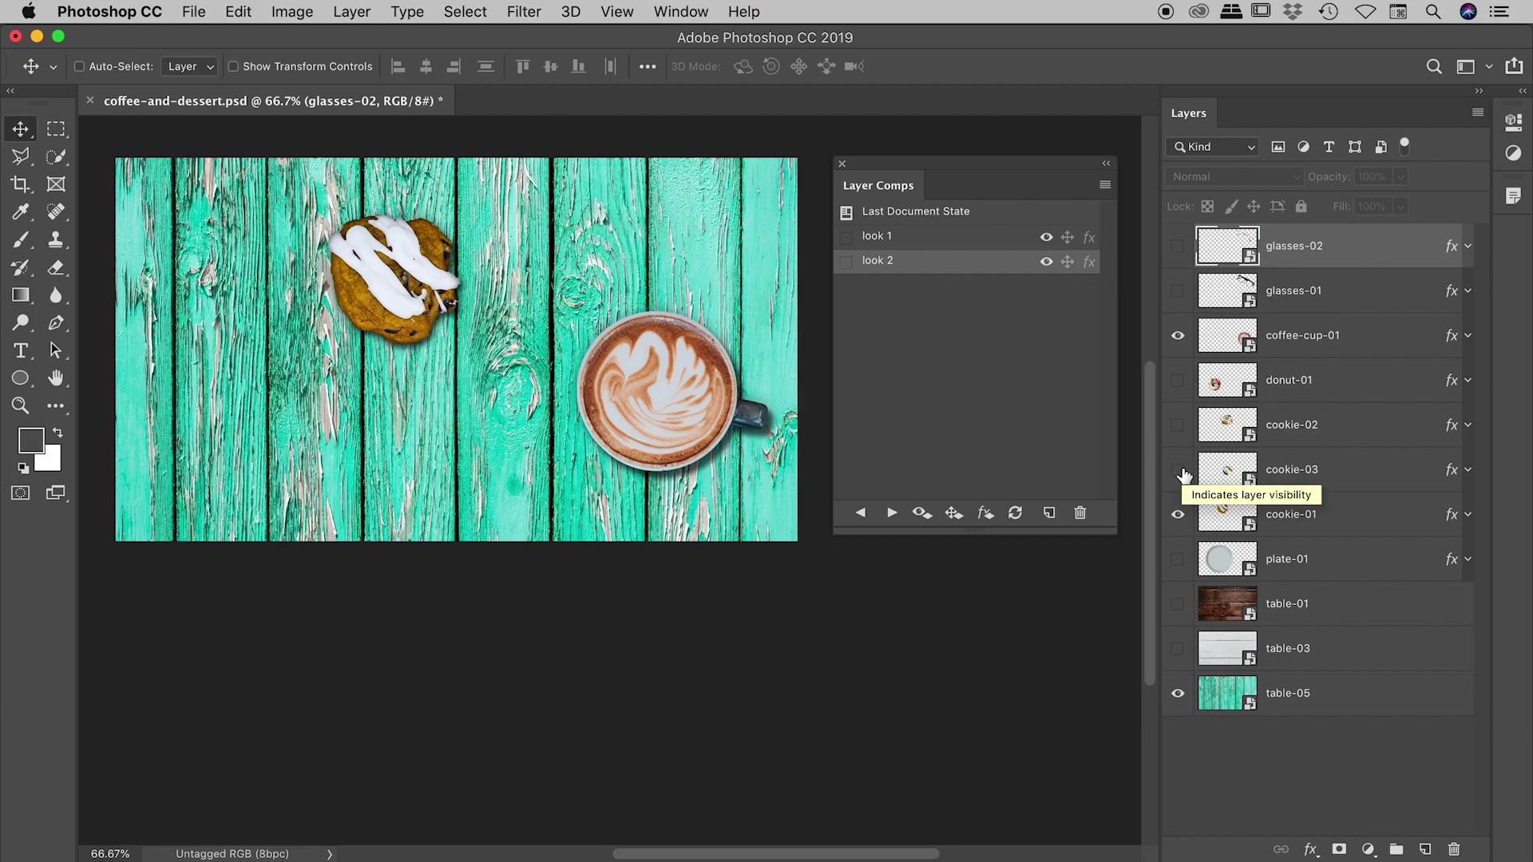
Step: Save the green-table arrangement as a visibility-only layer comp named "look 3"
{"action": "left_click", "coordinate": [1049, 513]}
{"action": "type", "text": "look 3"}
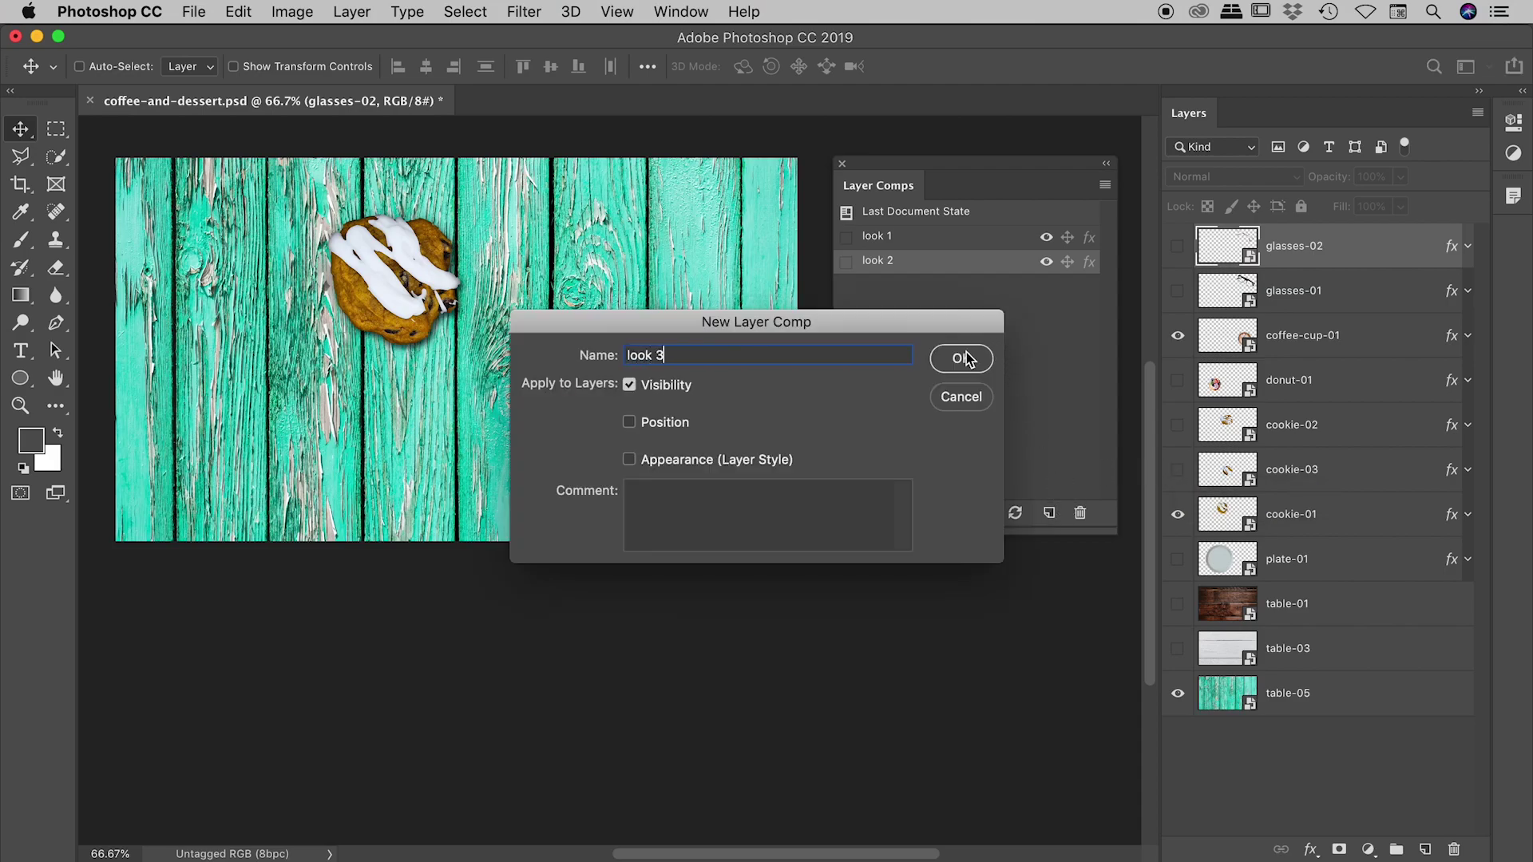
{"action": "left_click", "coordinate": [962, 358]}
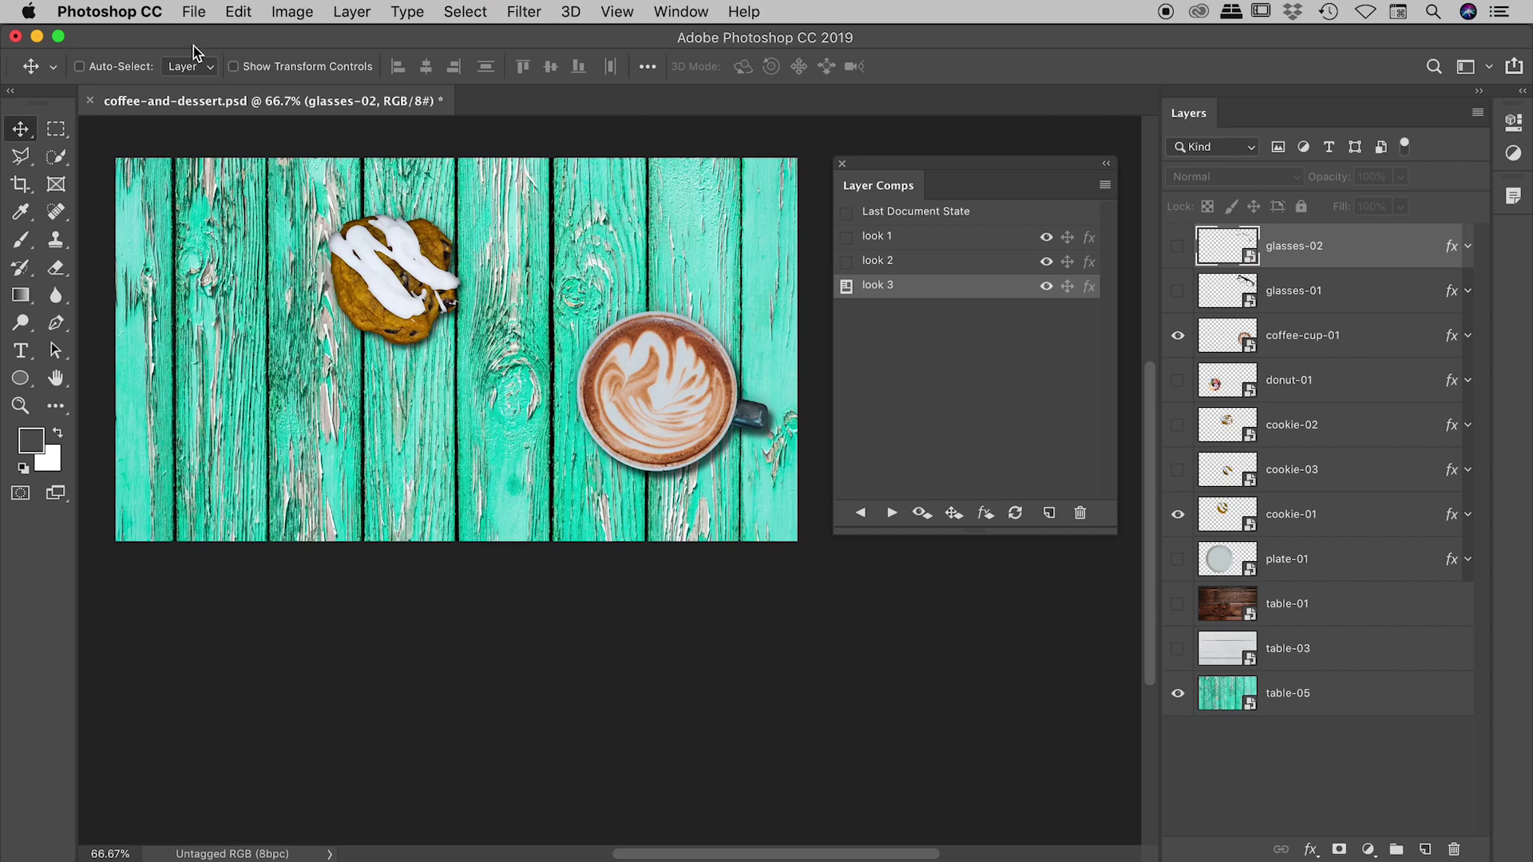
Step: Save coffee-and-dessert.psd with its layer comps and switch back to the InDesign document
{"action": "left_click", "coordinate": [195, 9]}
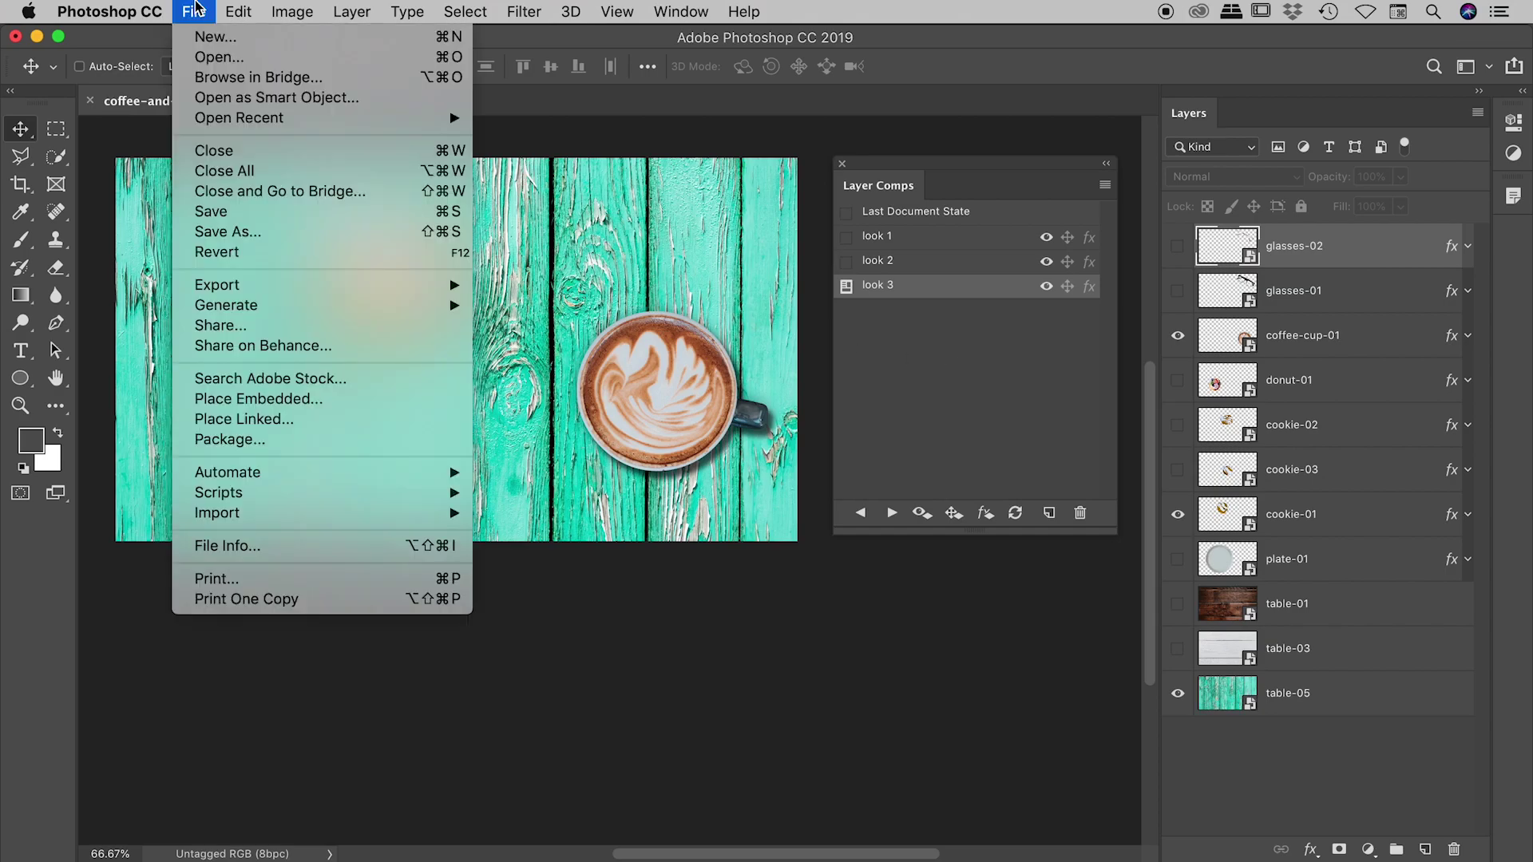
{"action": "left_click", "coordinate": [212, 211]}
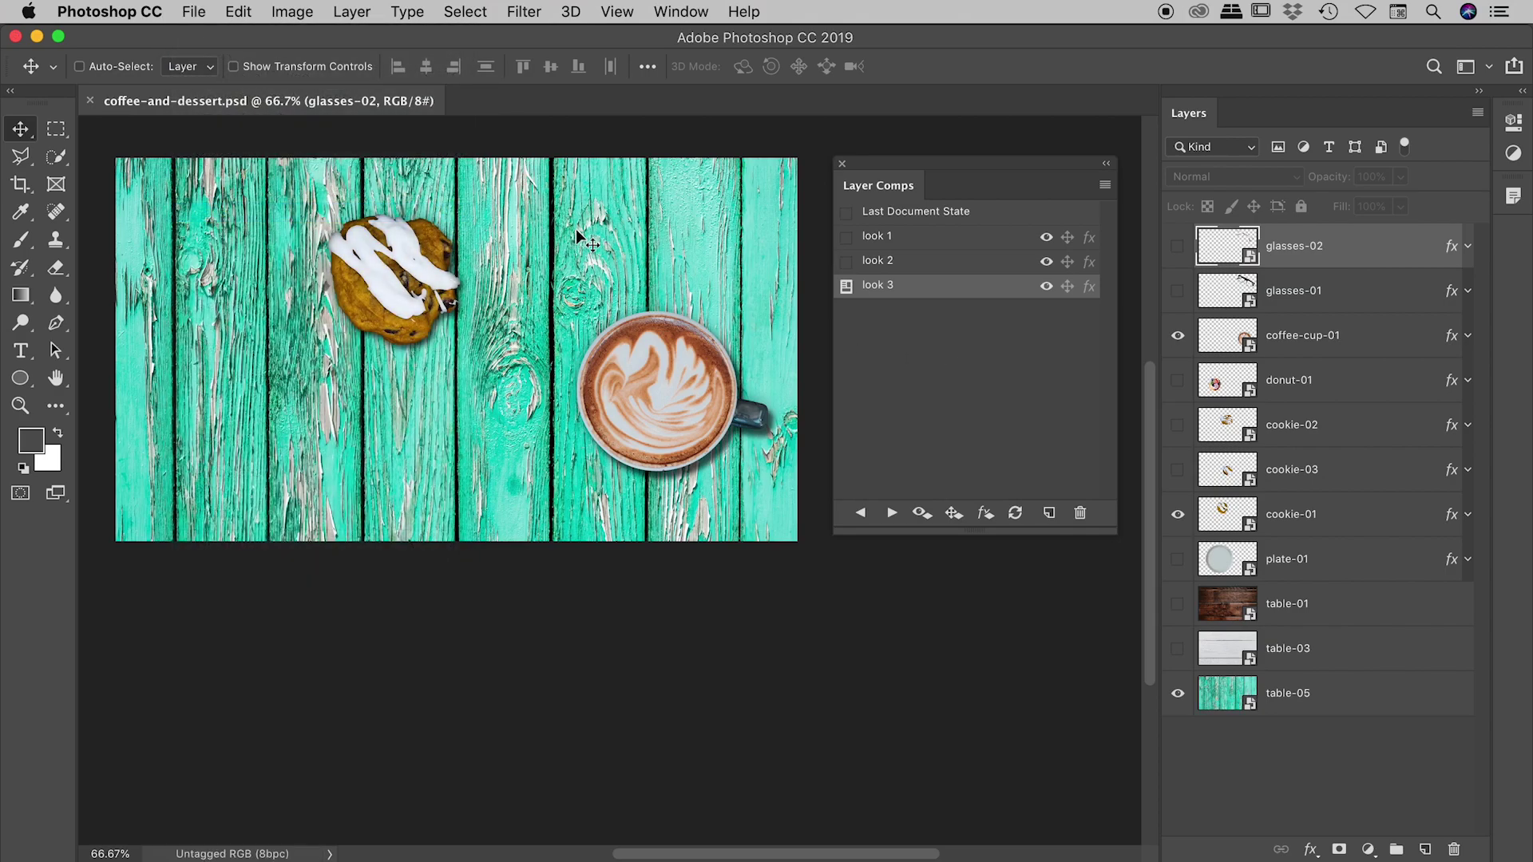
{"action": "key", "text": "super+Tab"}
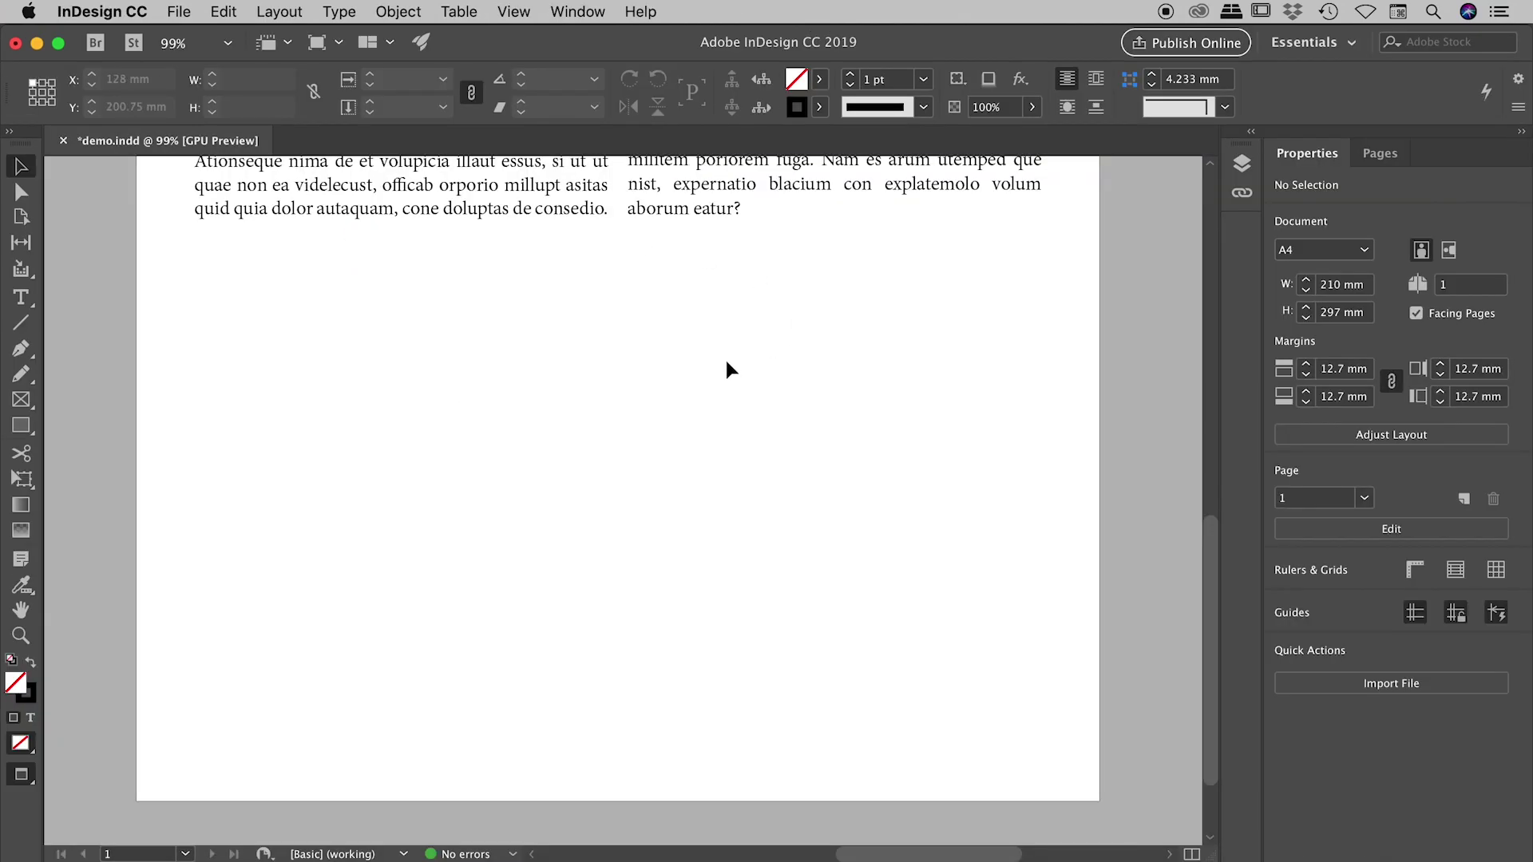
Step: Place coffee-and-dessert.psd across the empty lower part of the page without import options, and delete the placed image
{"action": "left_click", "coordinate": [195, 10]}
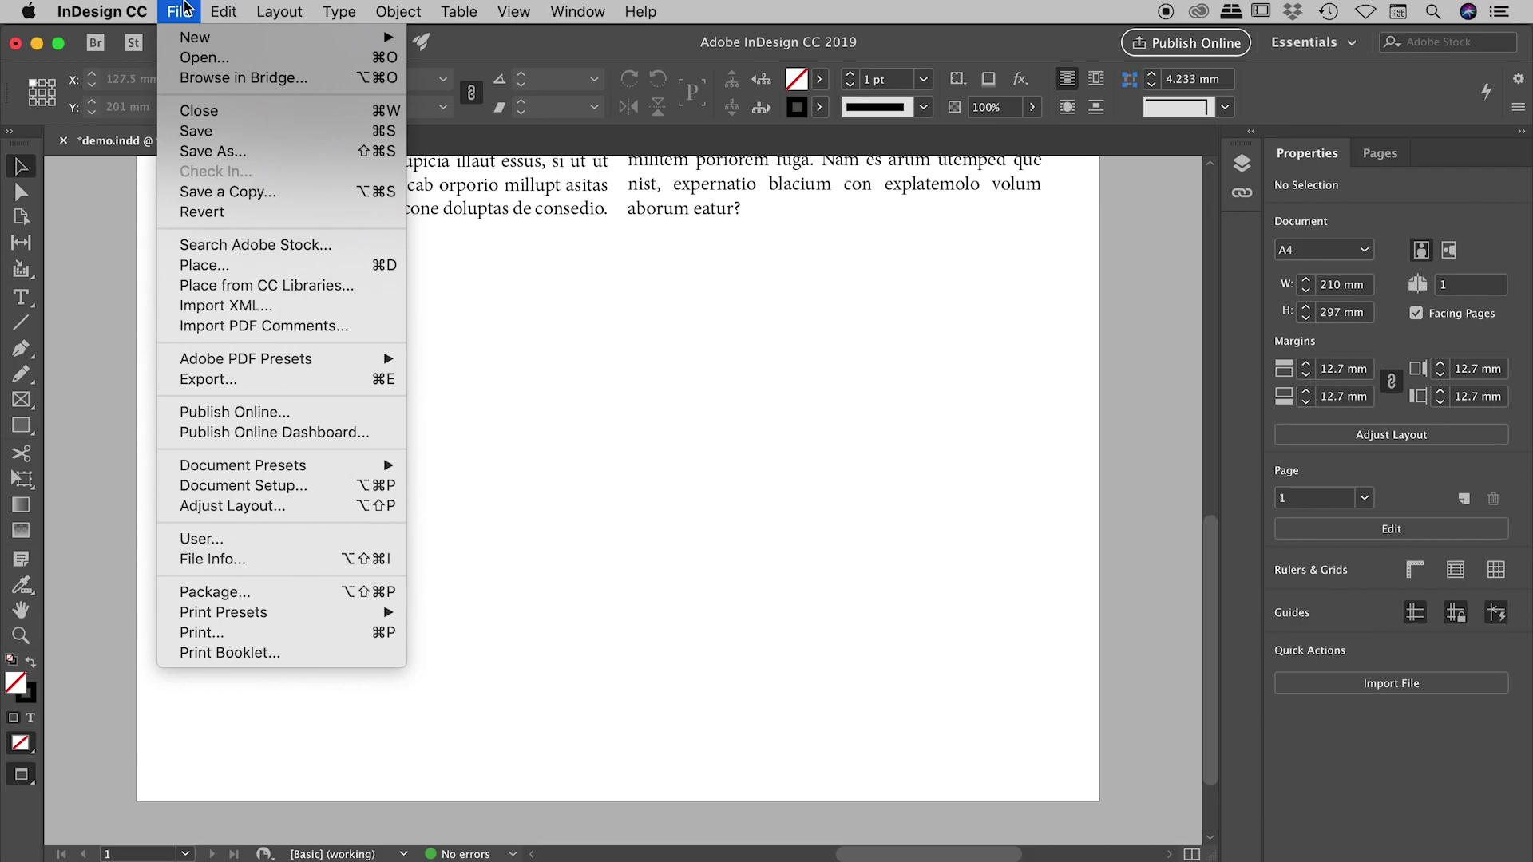
{"action": "left_click", "coordinate": [240, 265]}
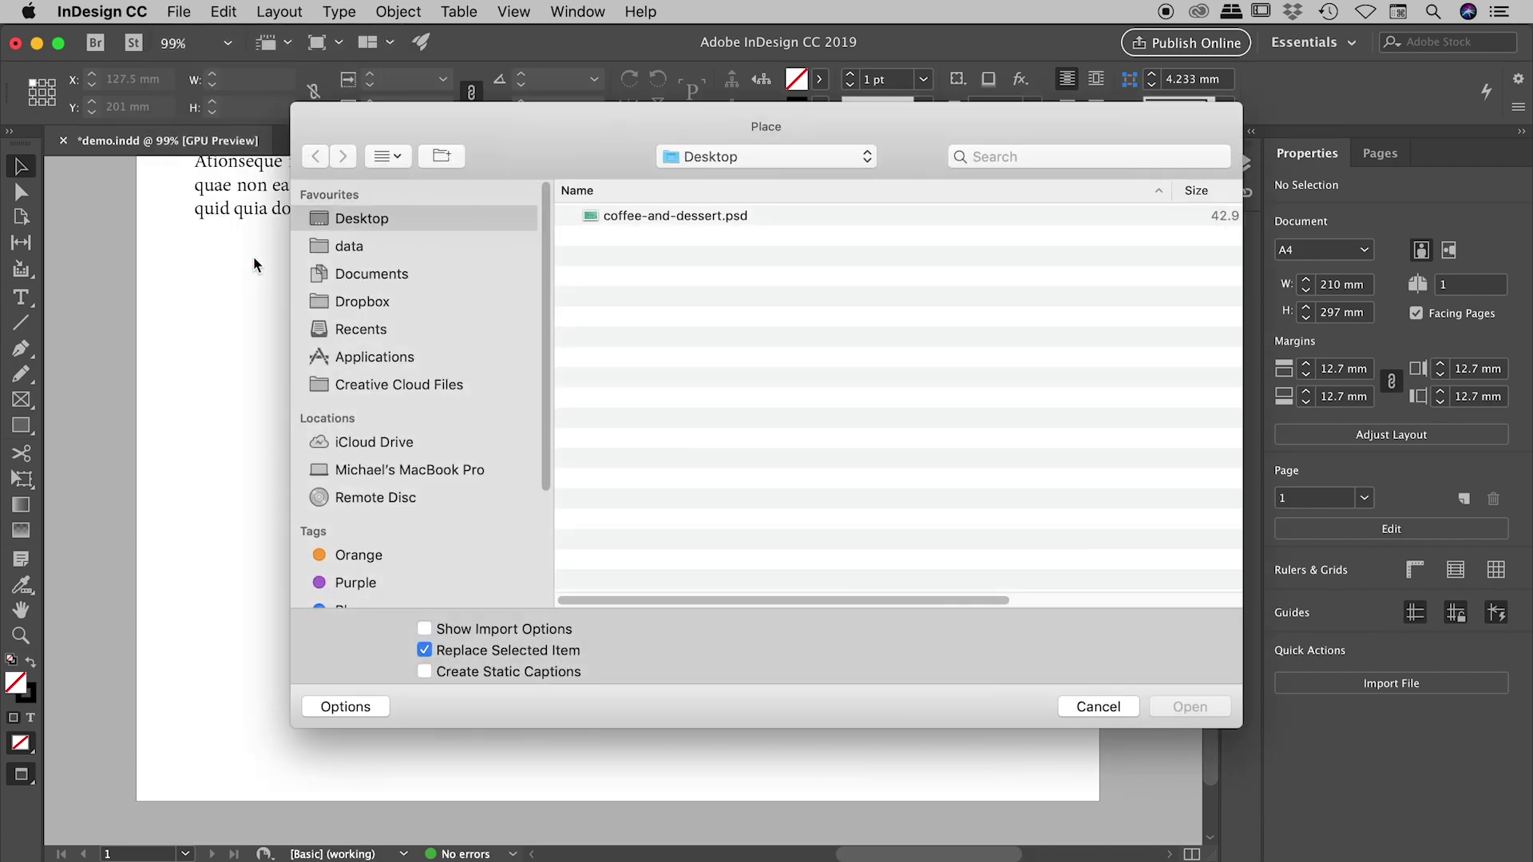
{"action": "left_click", "coordinate": [751, 217]}
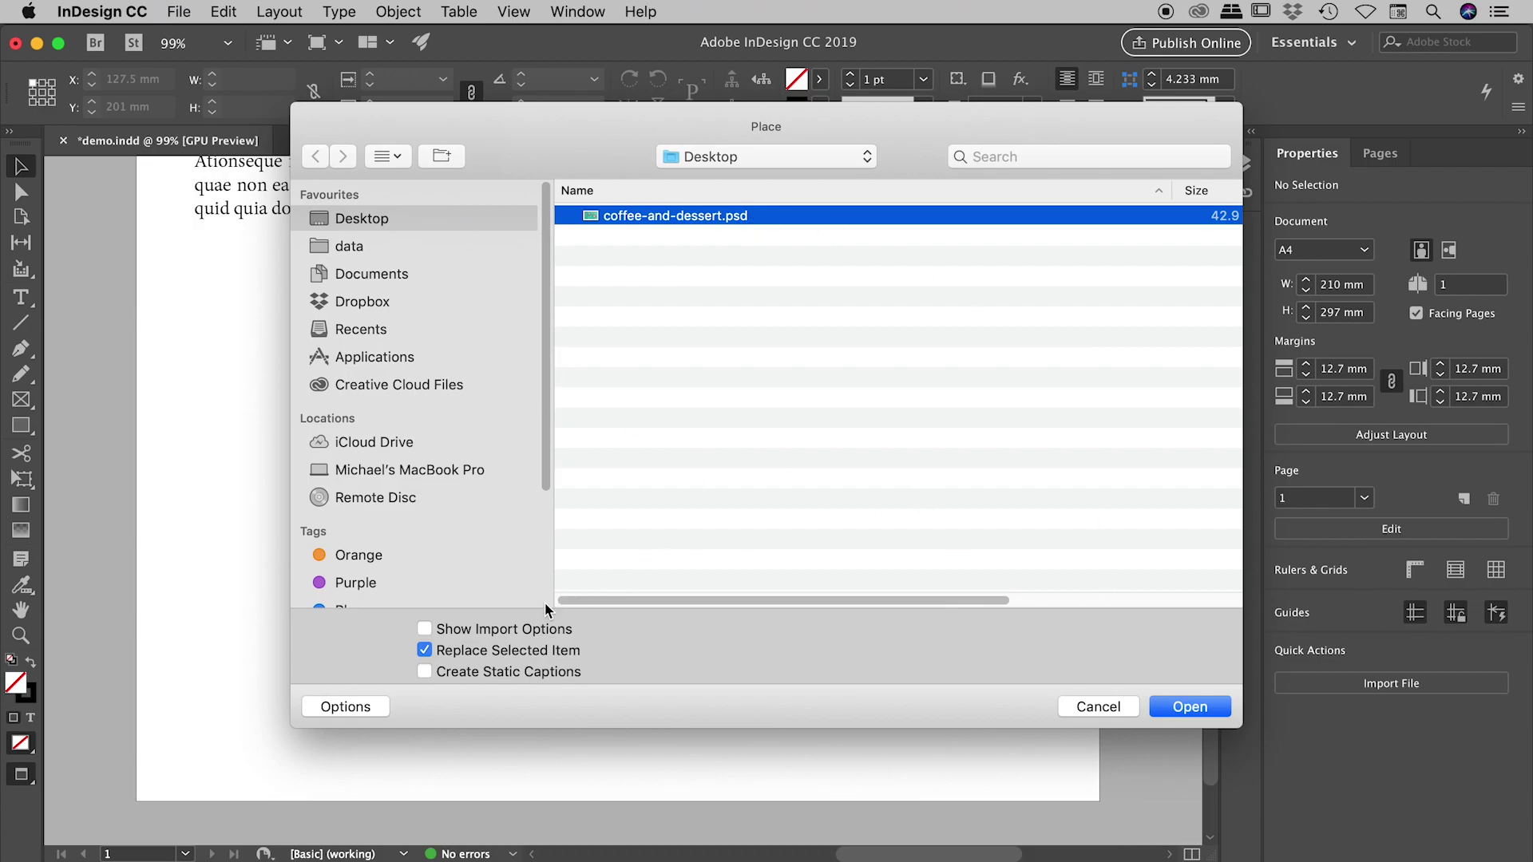
{"action": "left_click", "coordinate": [1190, 706]}
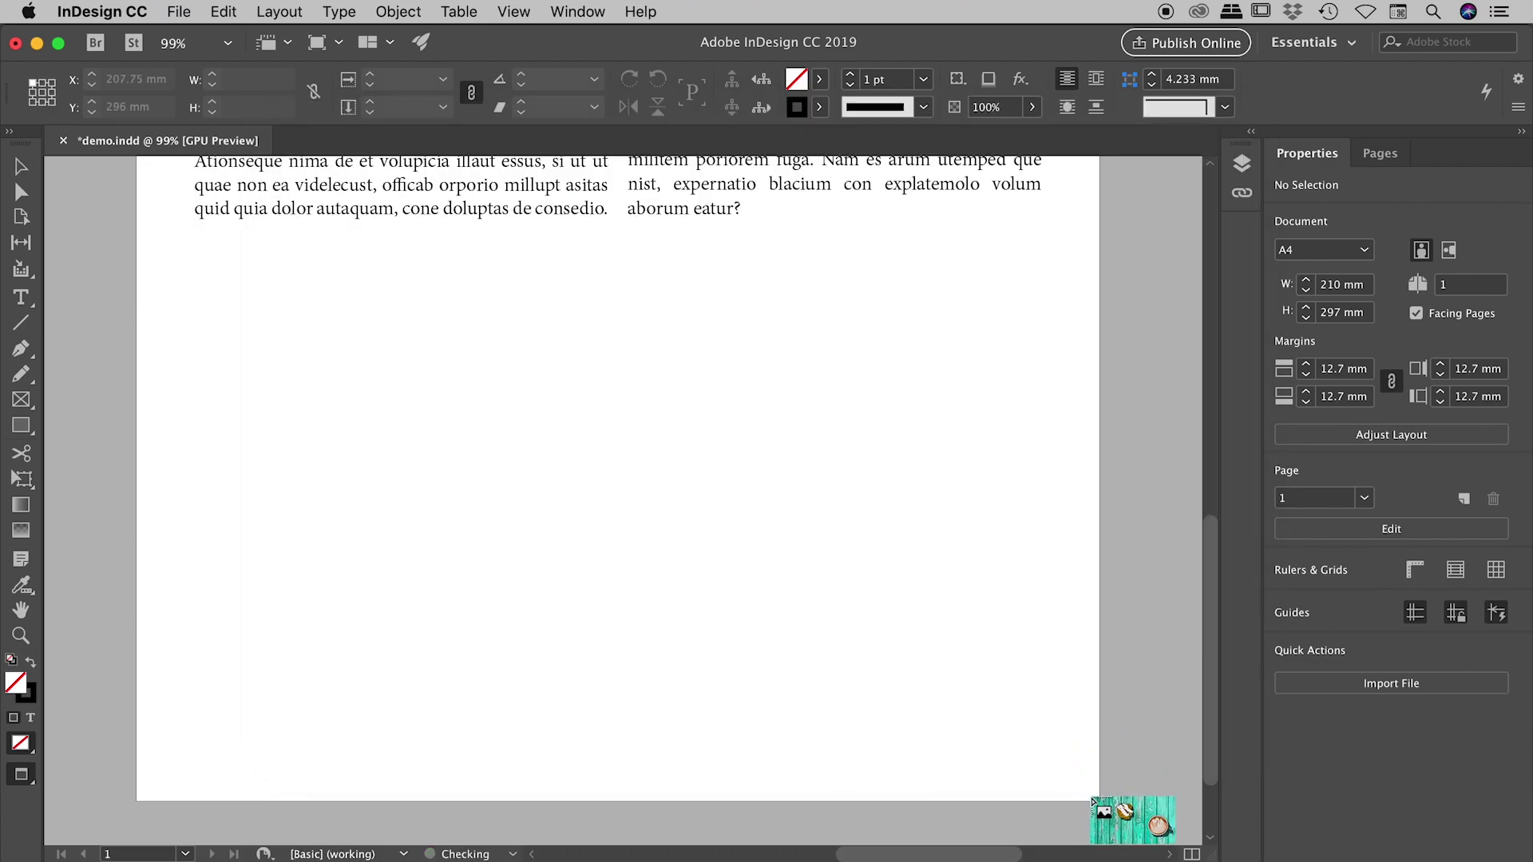
{"action": "left_click_drag", "start_coordinate": [1099, 801], "coordinate": [136, 259]}
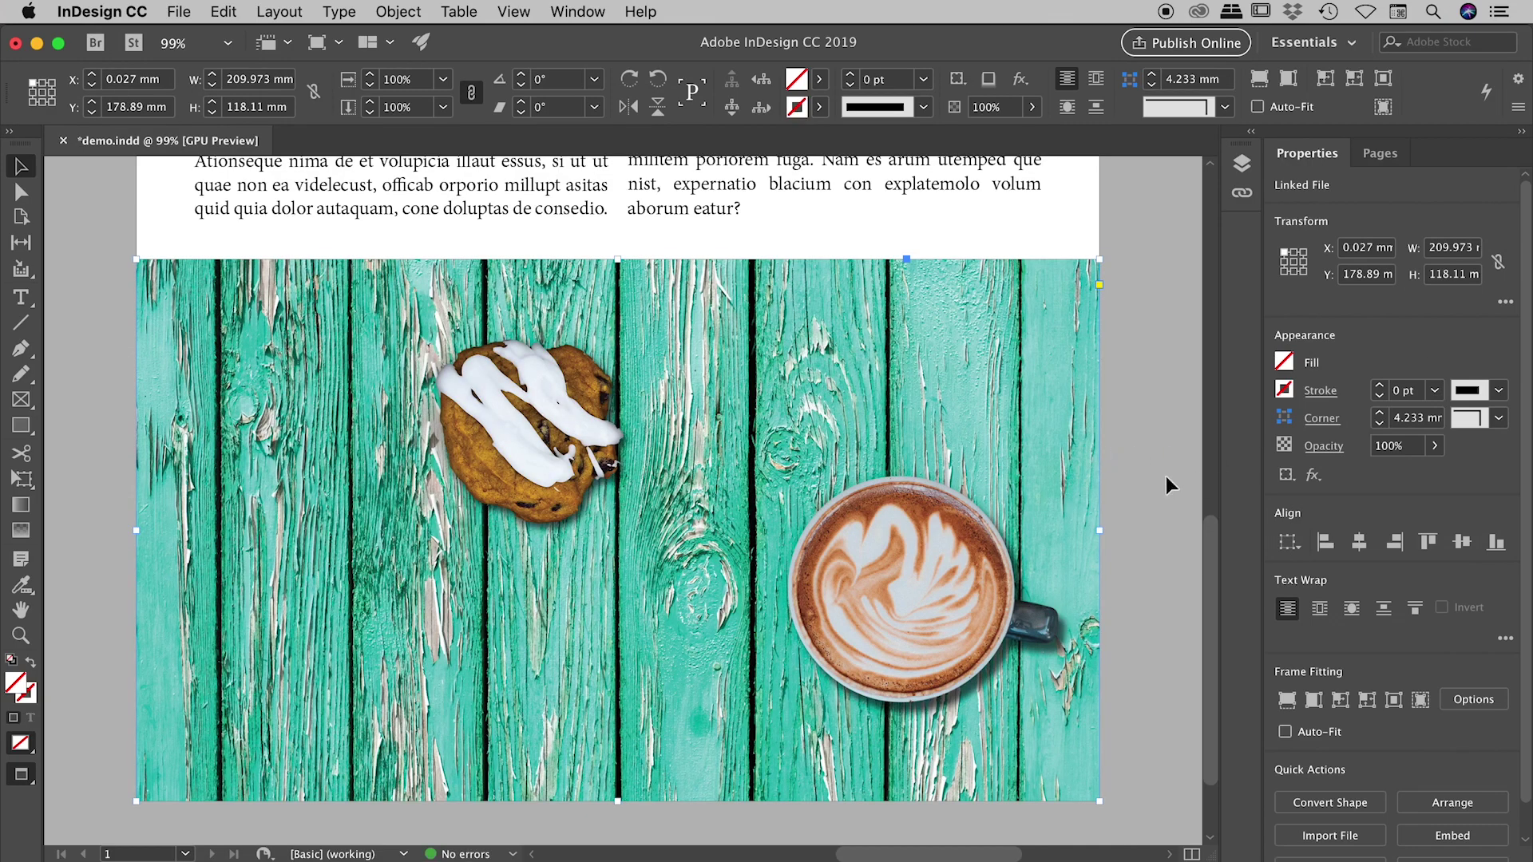
{"action": "key", "text": "Delete"}
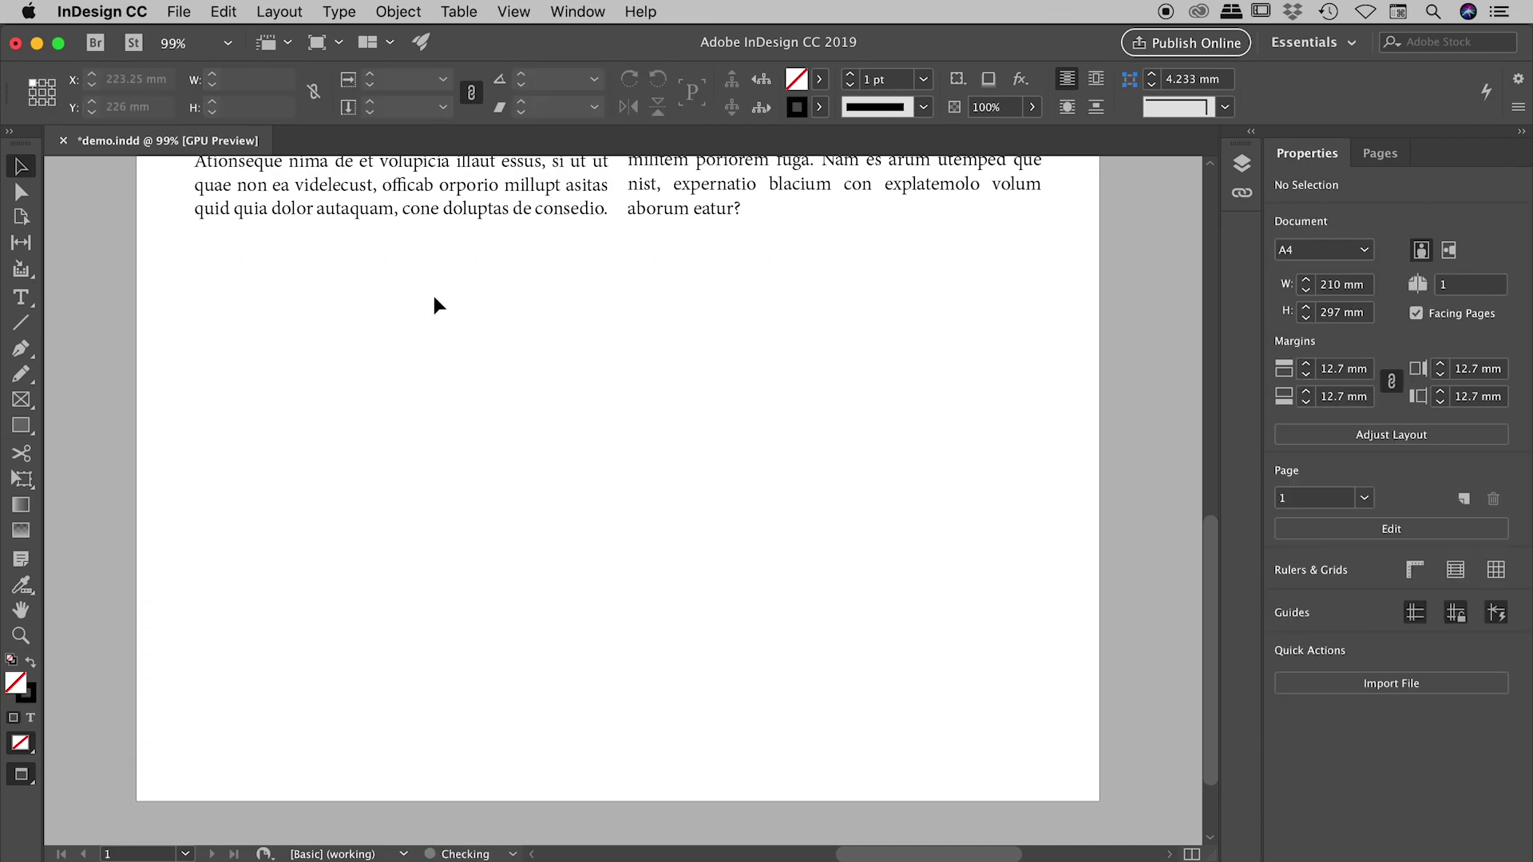
Step: Start placing coffee-and-dessert.psd again with its image import options open at the layer settings
{"action": "left_click", "coordinate": [179, 11]}
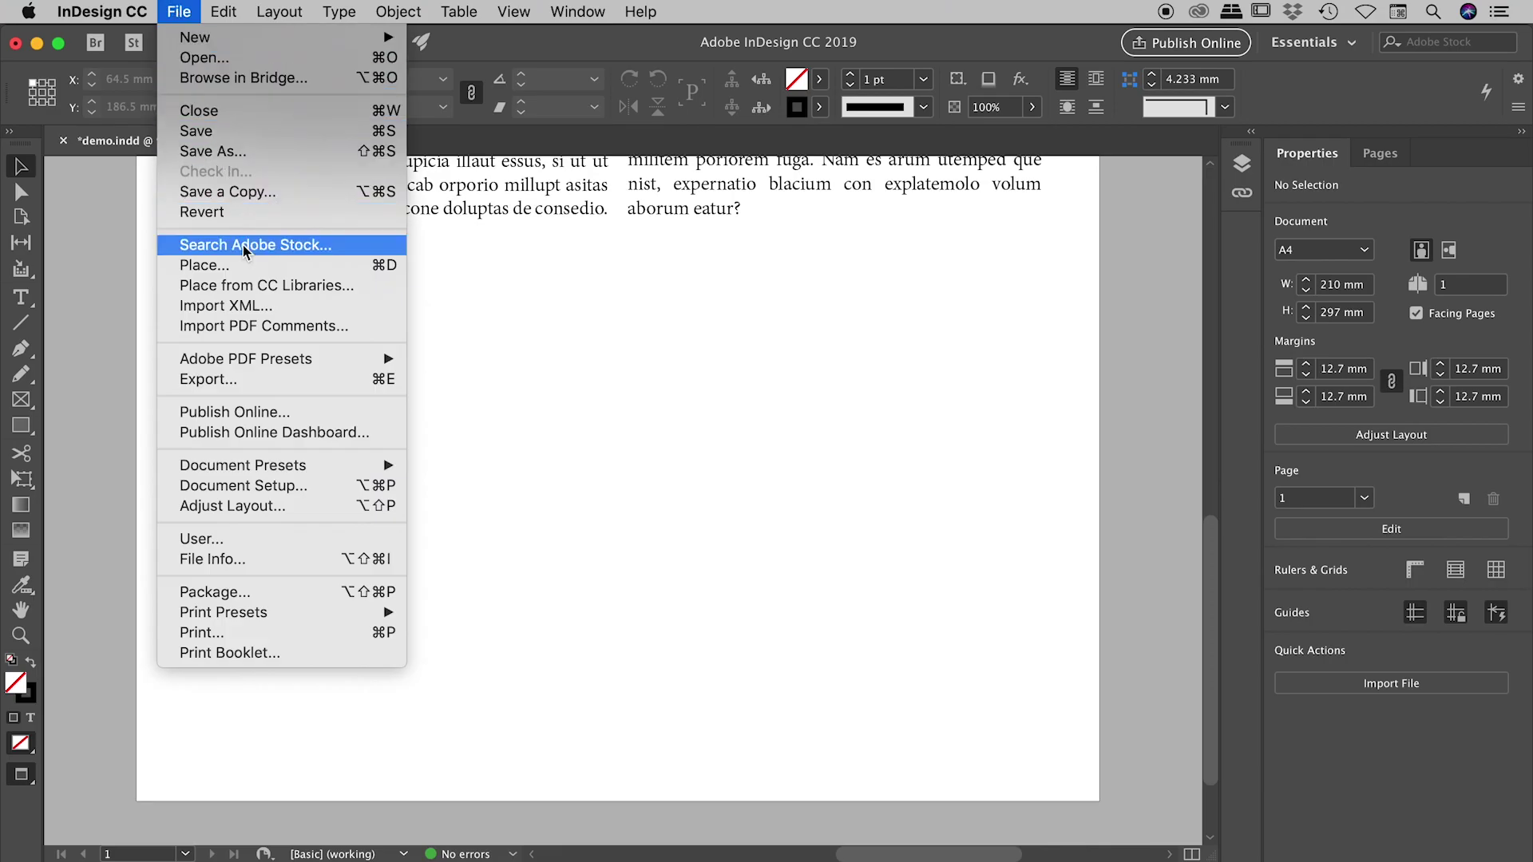
{"action": "left_click", "coordinate": [247, 267]}
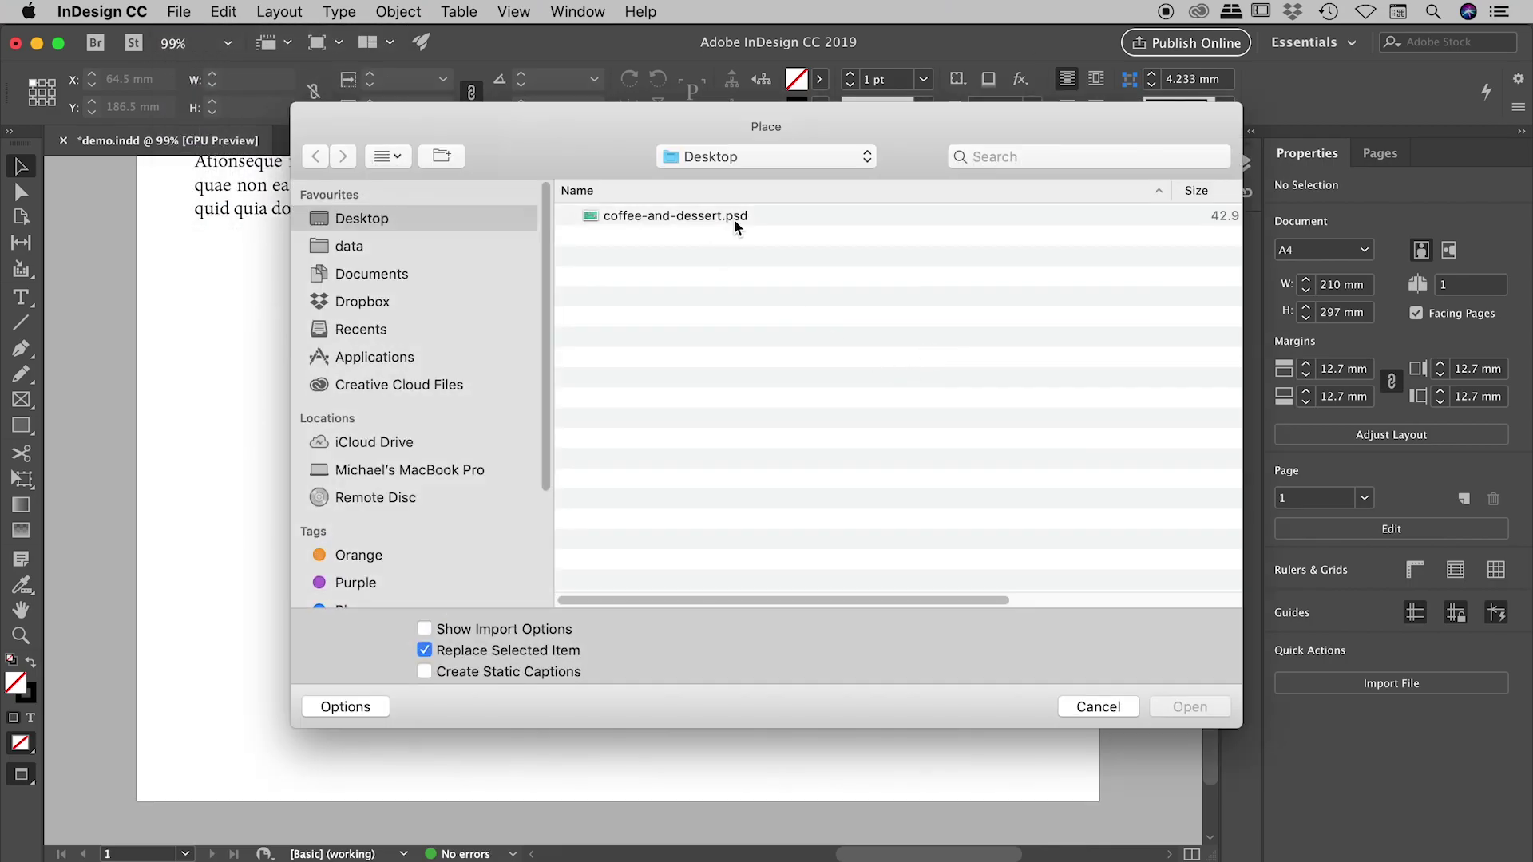
{"action": "left_click", "coordinate": [738, 219]}
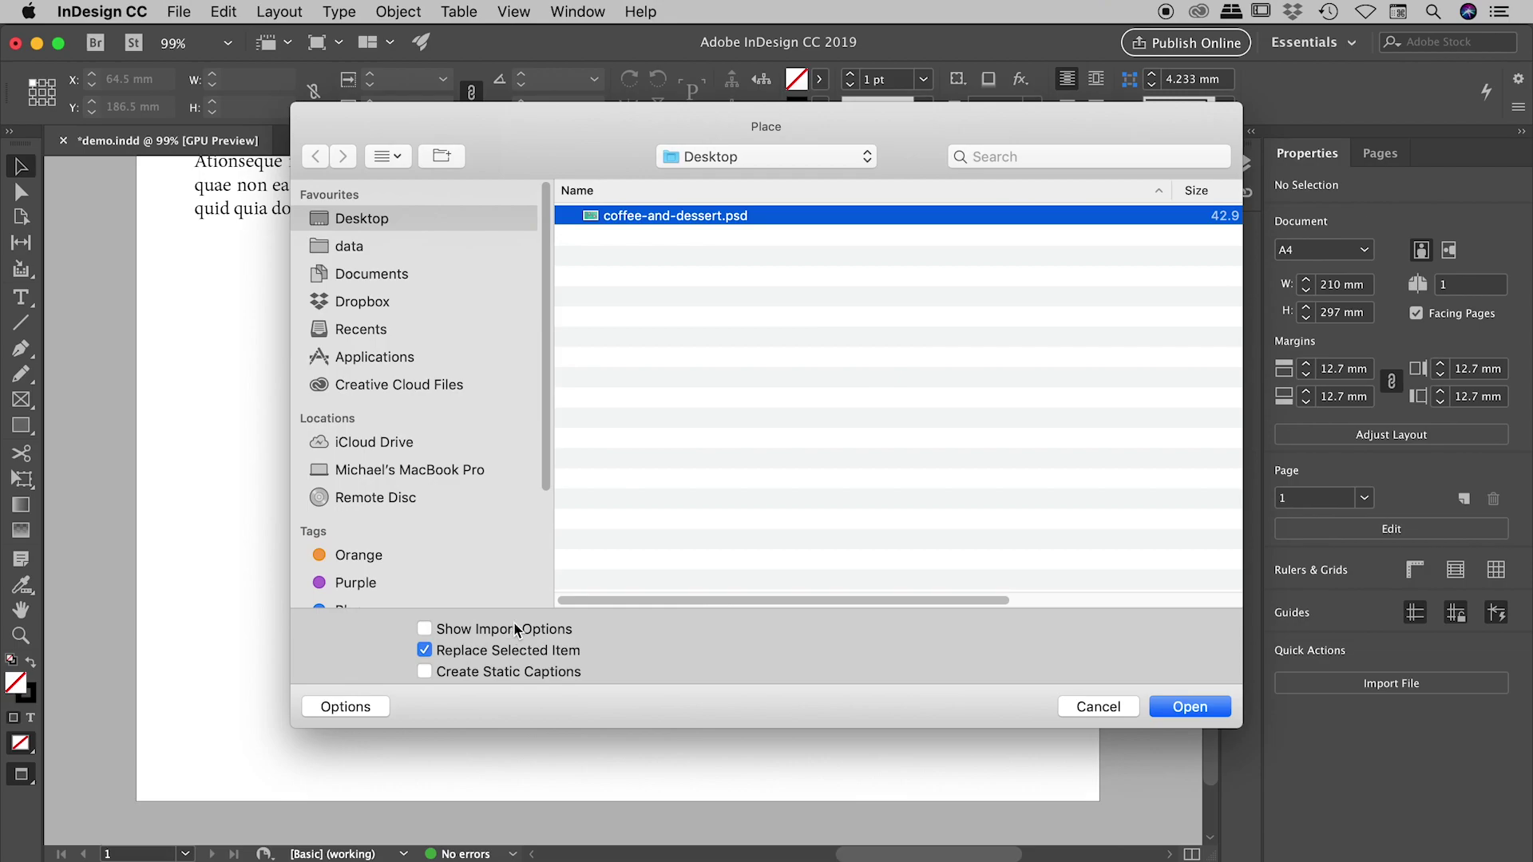
{"action": "left_click", "coordinate": [1215, 709], "text": "shift"}
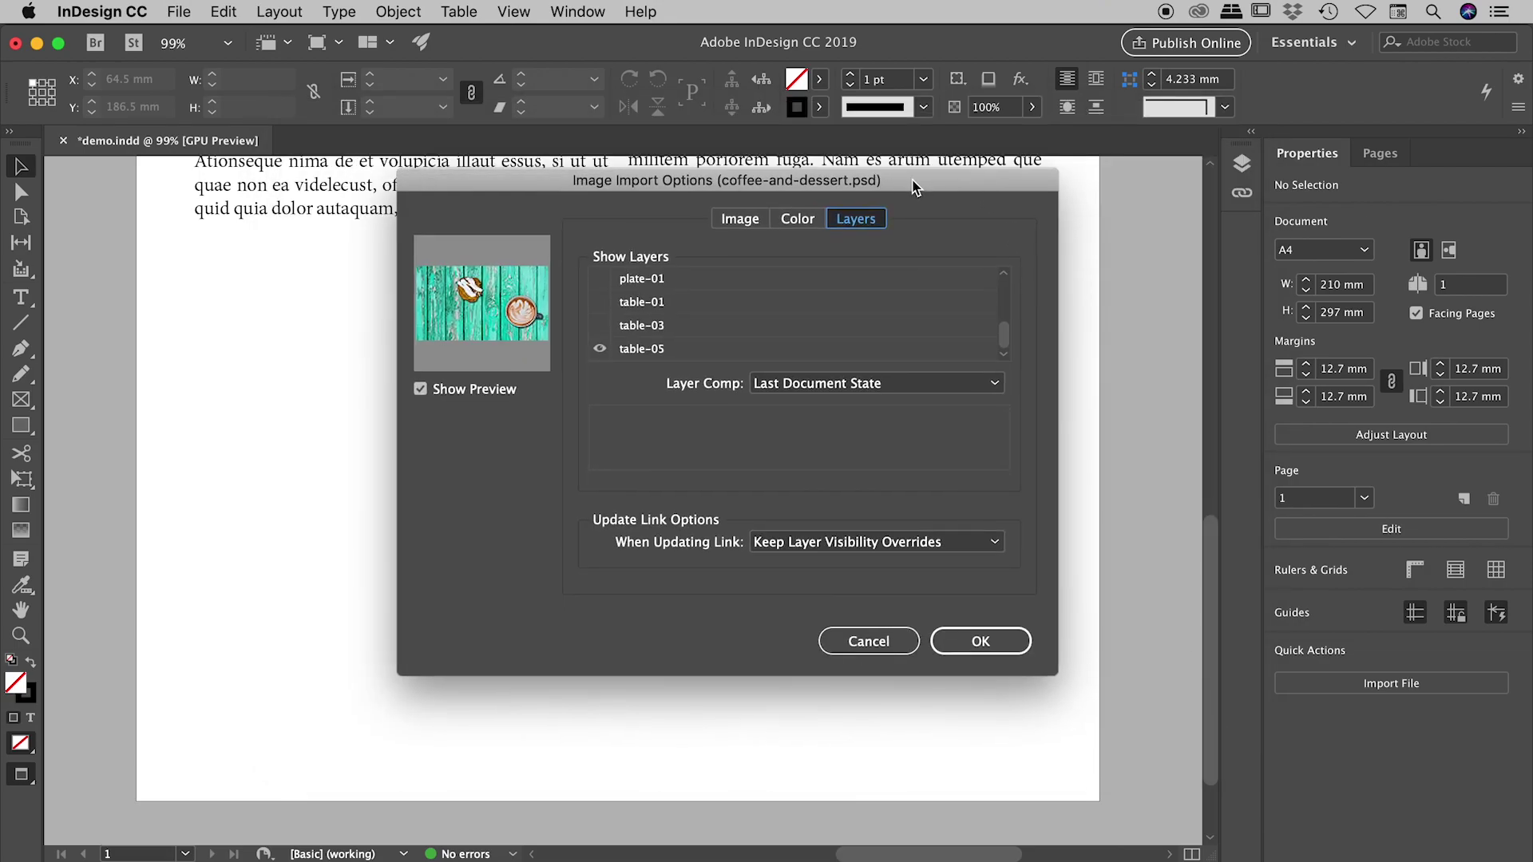
{"action": "scroll", "coordinate": [1003, 334], "scroll_direction": "up", "scroll_amount": 1}
{"action": "mouse_move", "coordinate": [1003, 334]}
{"action": "left_mouse_down"}
{"action": "mouse_move", "coordinate": [996, 295]}
{"action": "mouse_move", "coordinate": [1010, 349]}
{"action": "left_mouse_up"}
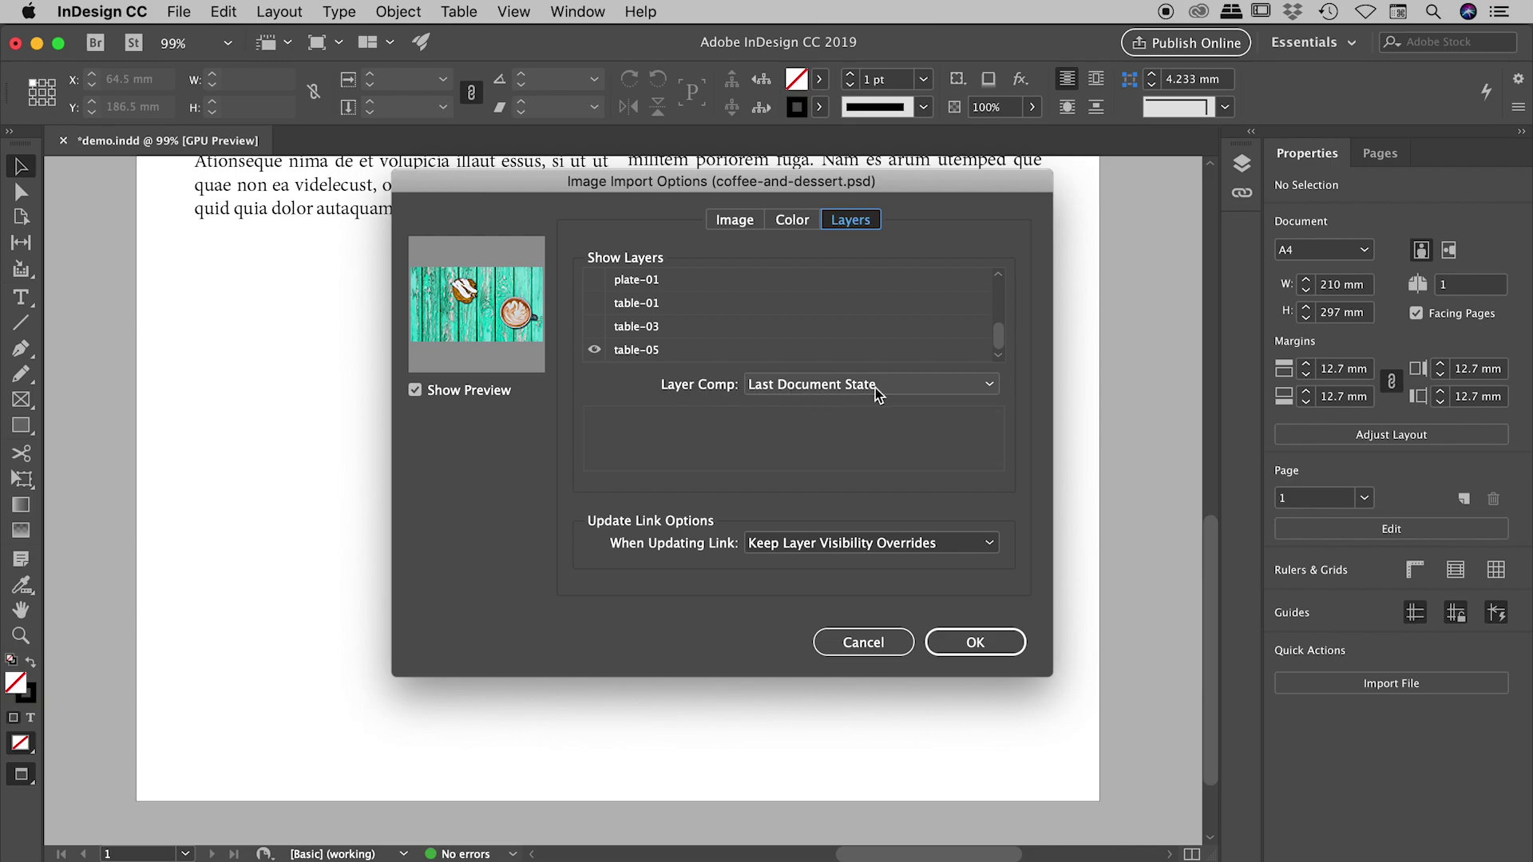
Step: Choose the "look 2" layer comp and place the image across the lower page, about 210 mm wide by 118 mm high
{"action": "left_click", "coordinate": [957, 389]}
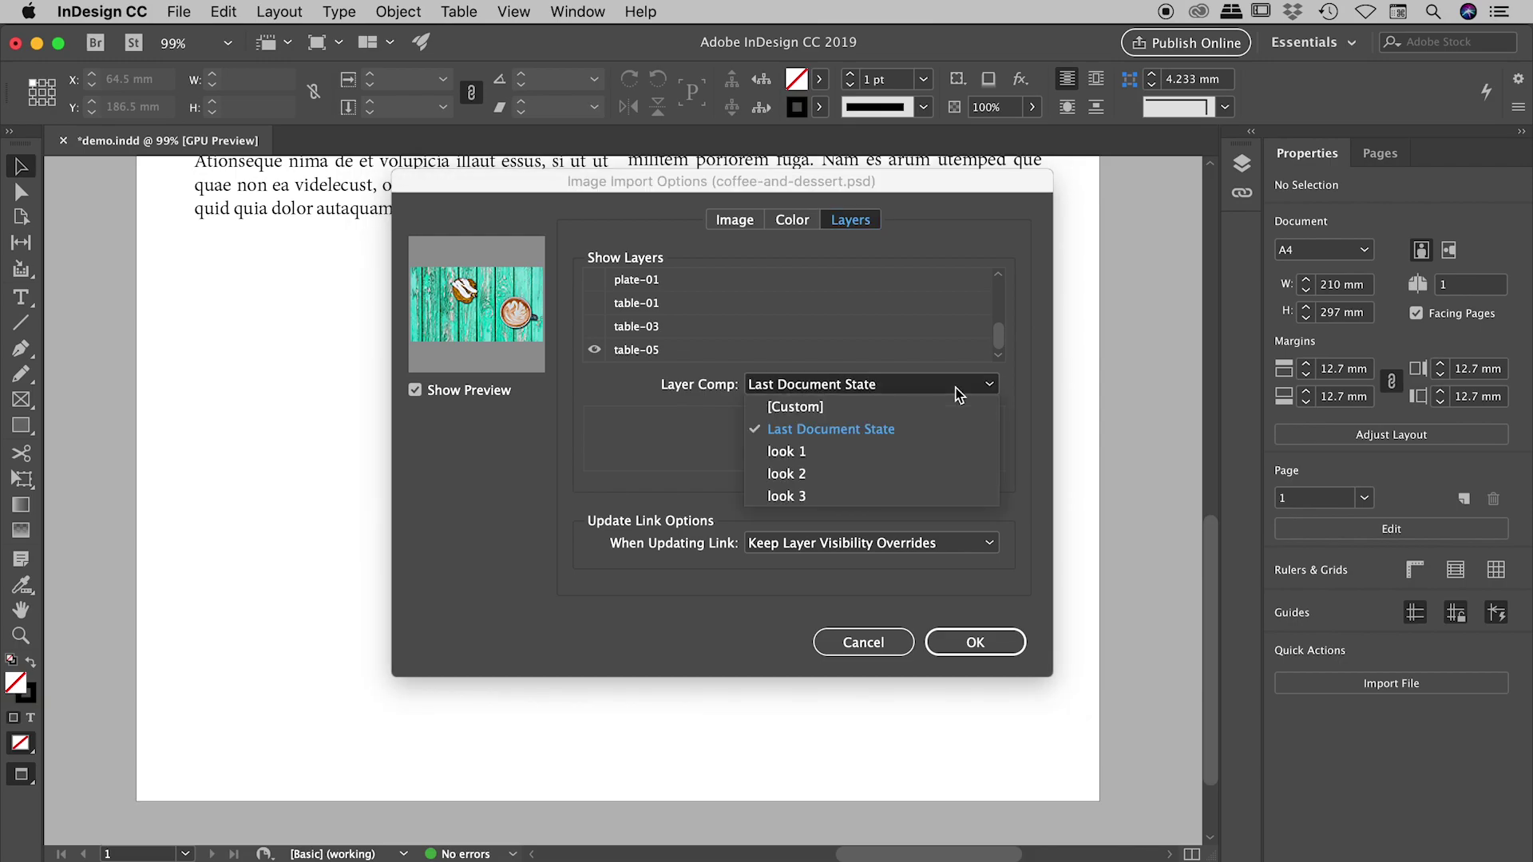
{"action": "left_click", "coordinate": [822, 449]}
{"action": "left_click", "coordinate": [839, 391]}
{"action": "left_click", "coordinate": [833, 471]}
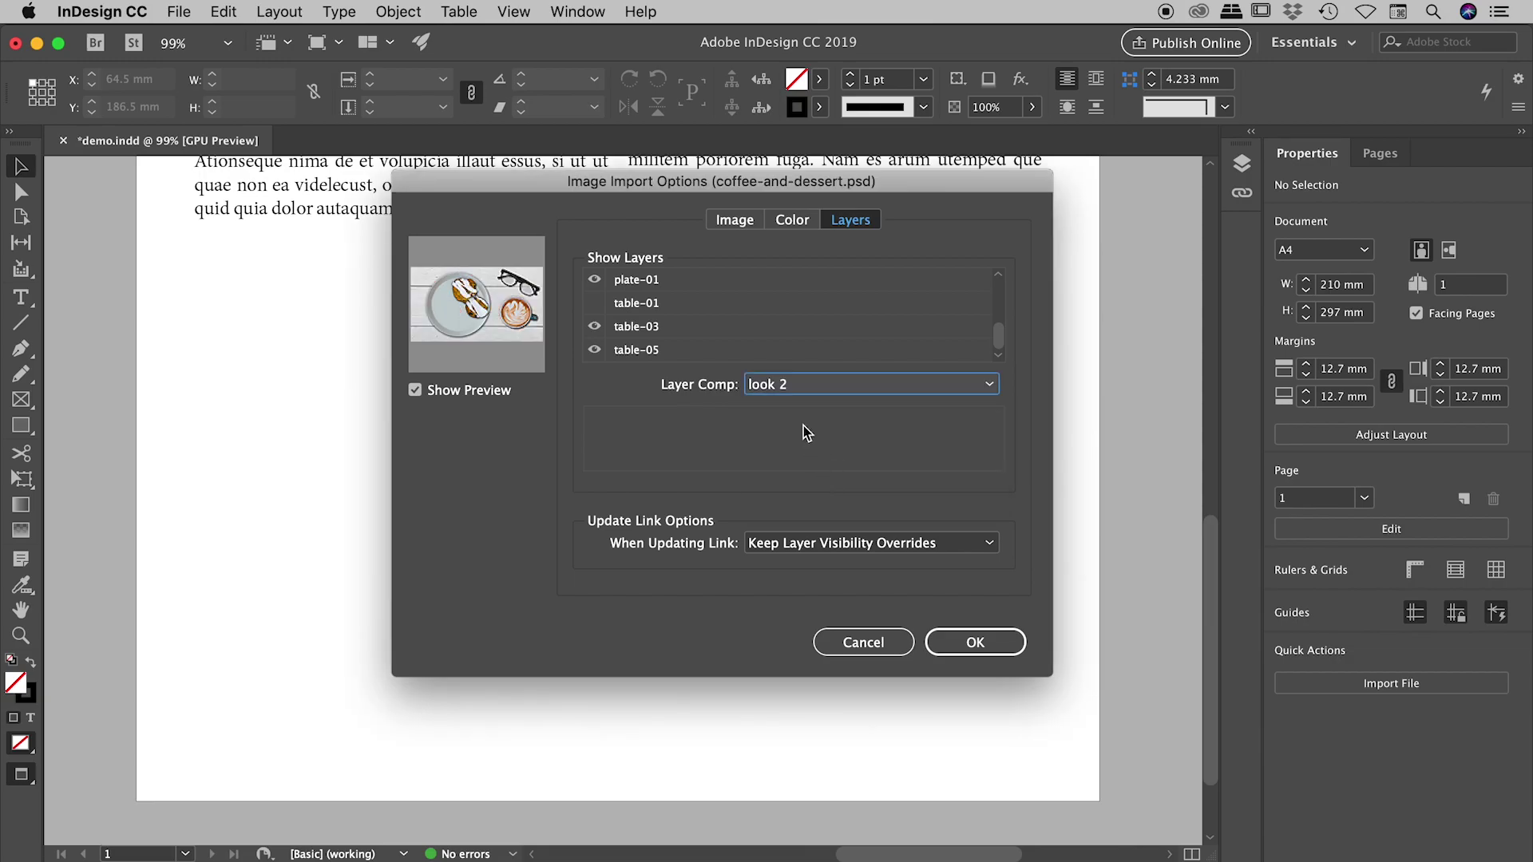
{"action": "left_click", "coordinate": [978, 641]}
{"action": "left_click_drag", "start_coordinate": [1100, 806], "coordinate": [154, 294]}
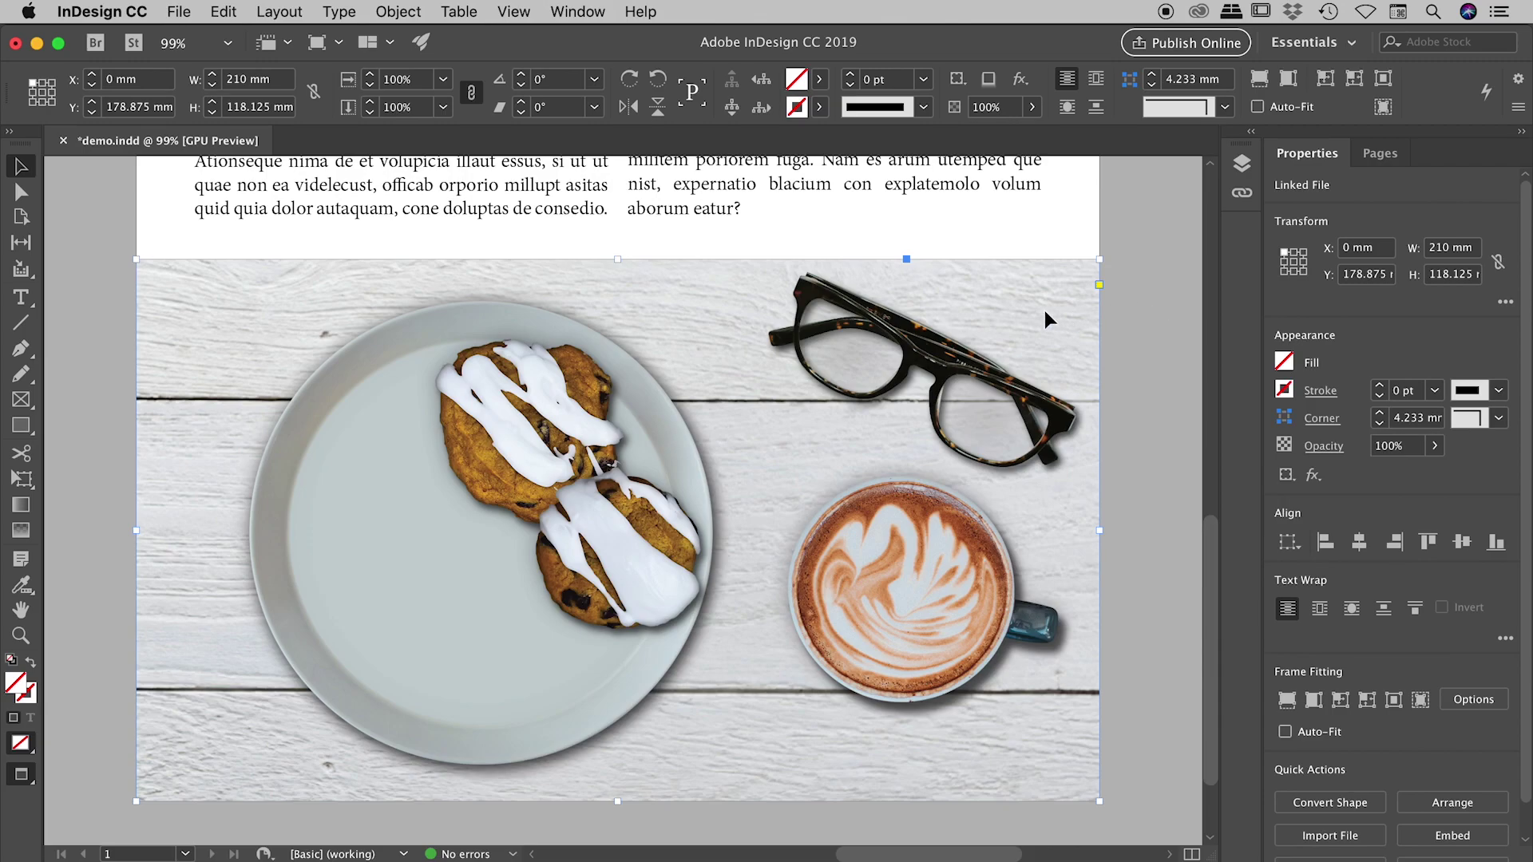
Step: Switch the placed image's layer comp to "look 3" in its object layer options
{"action": "left_click", "coordinate": [413, 12]}
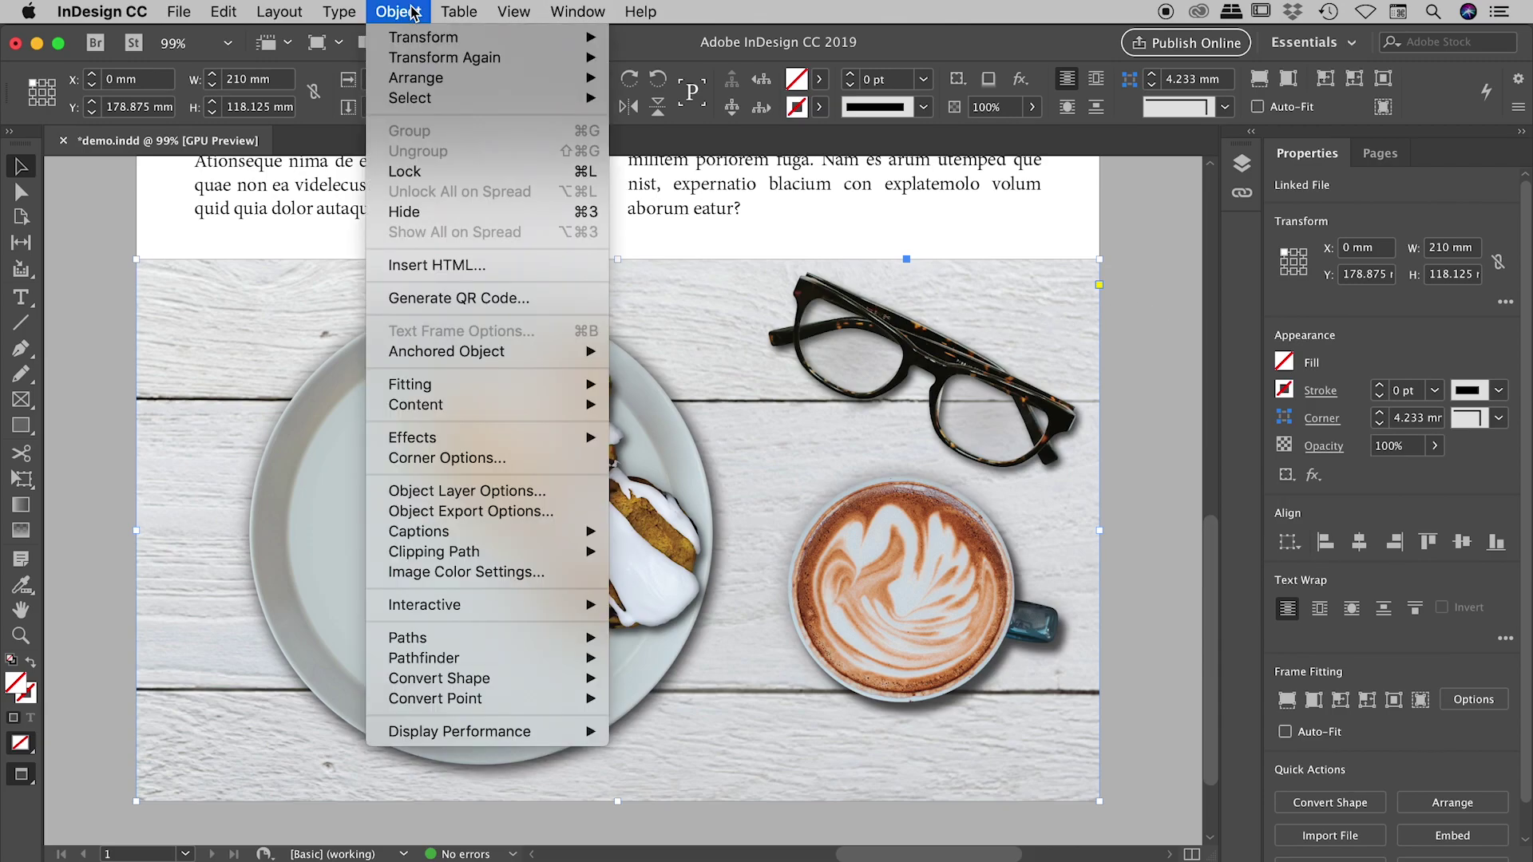
{"action": "left_click", "coordinate": [447, 491]}
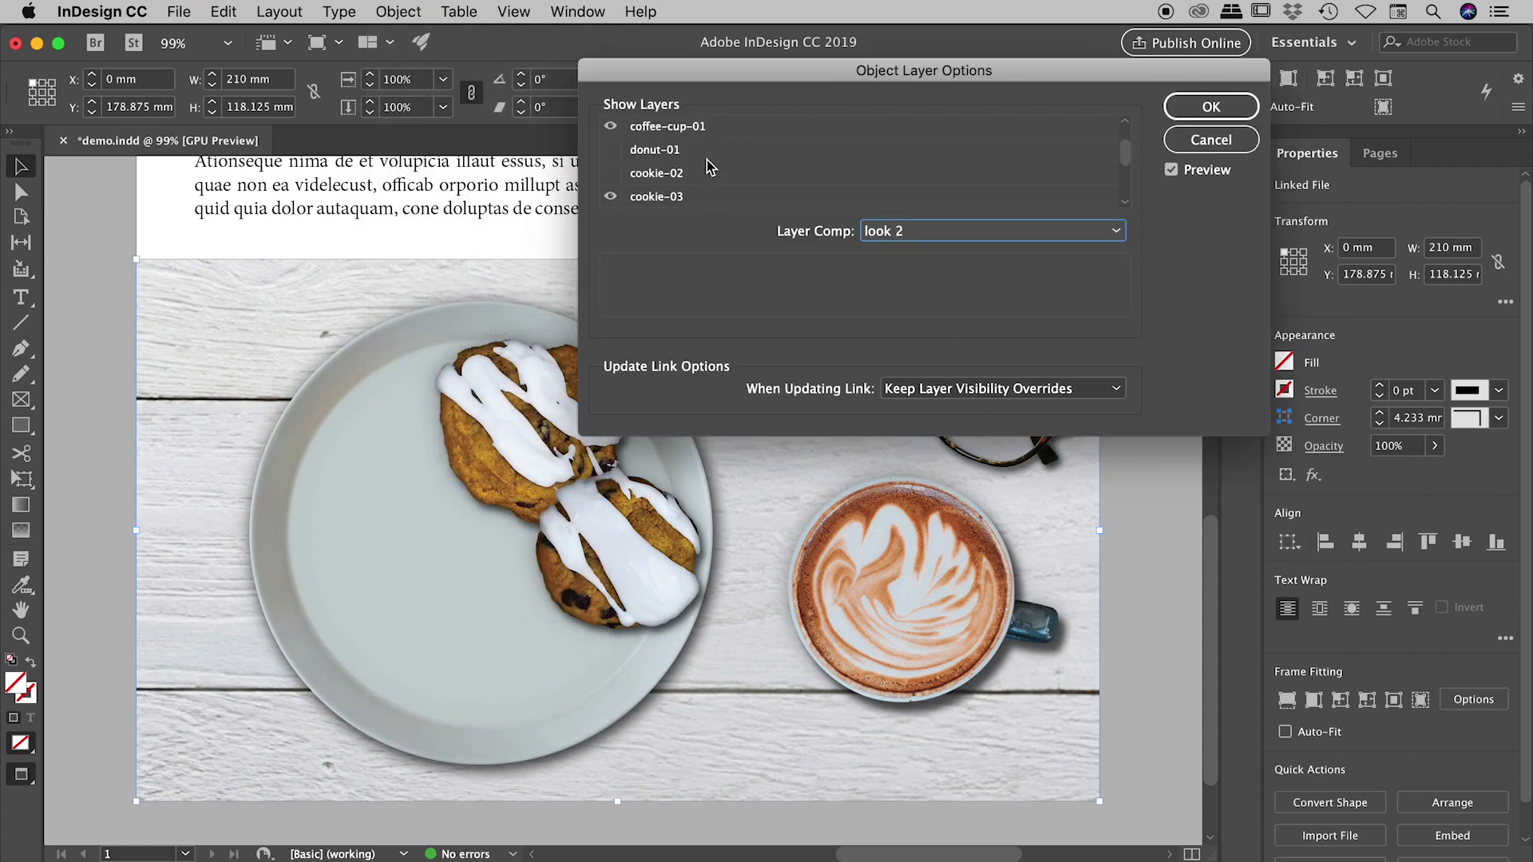
{"action": "left_click", "coordinate": [979, 234]}
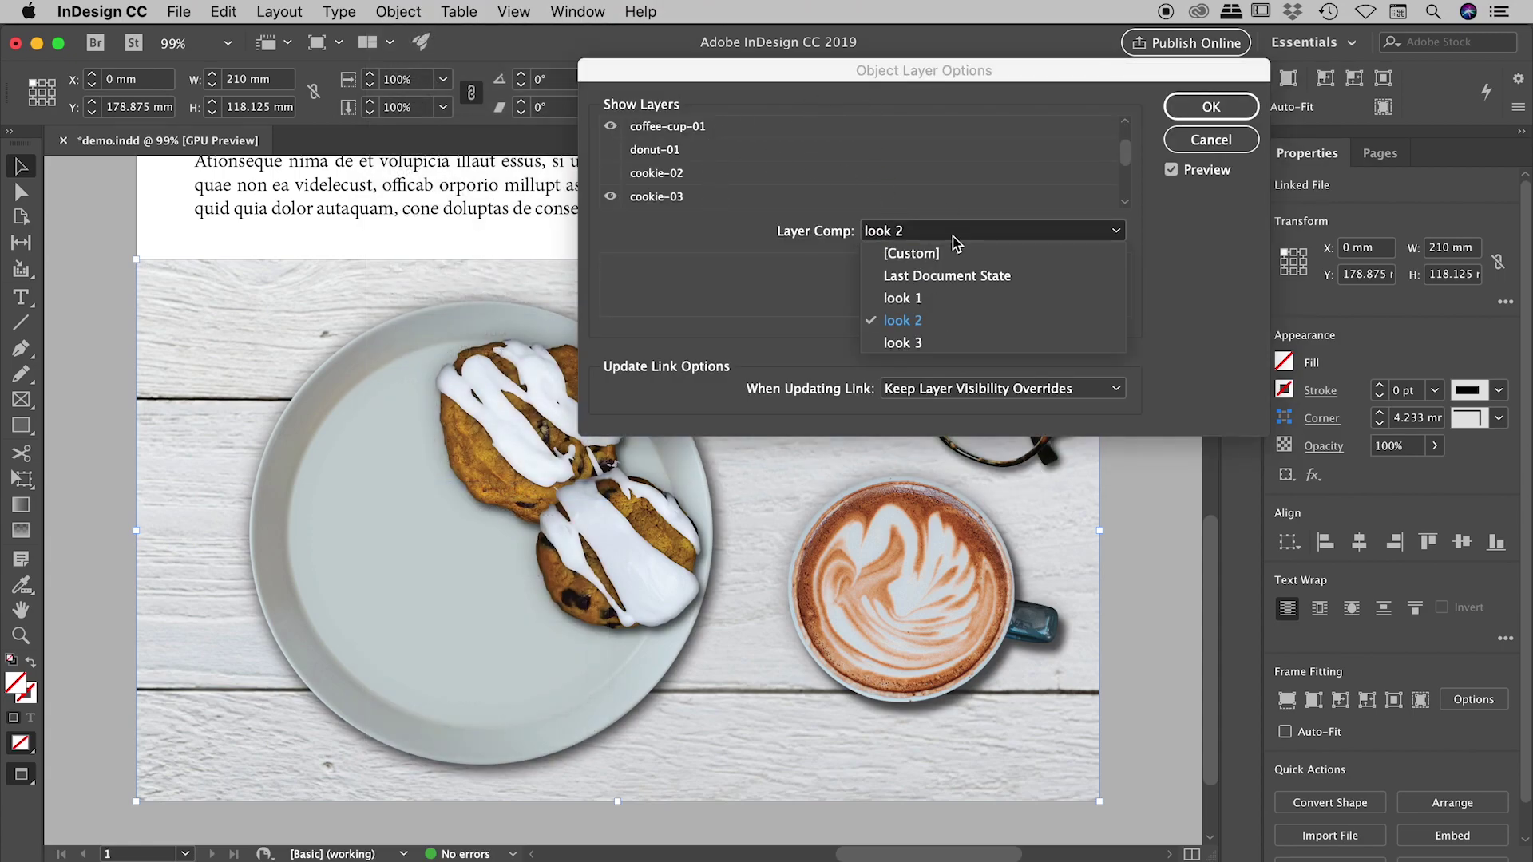
{"action": "left_click", "coordinate": [922, 343]}
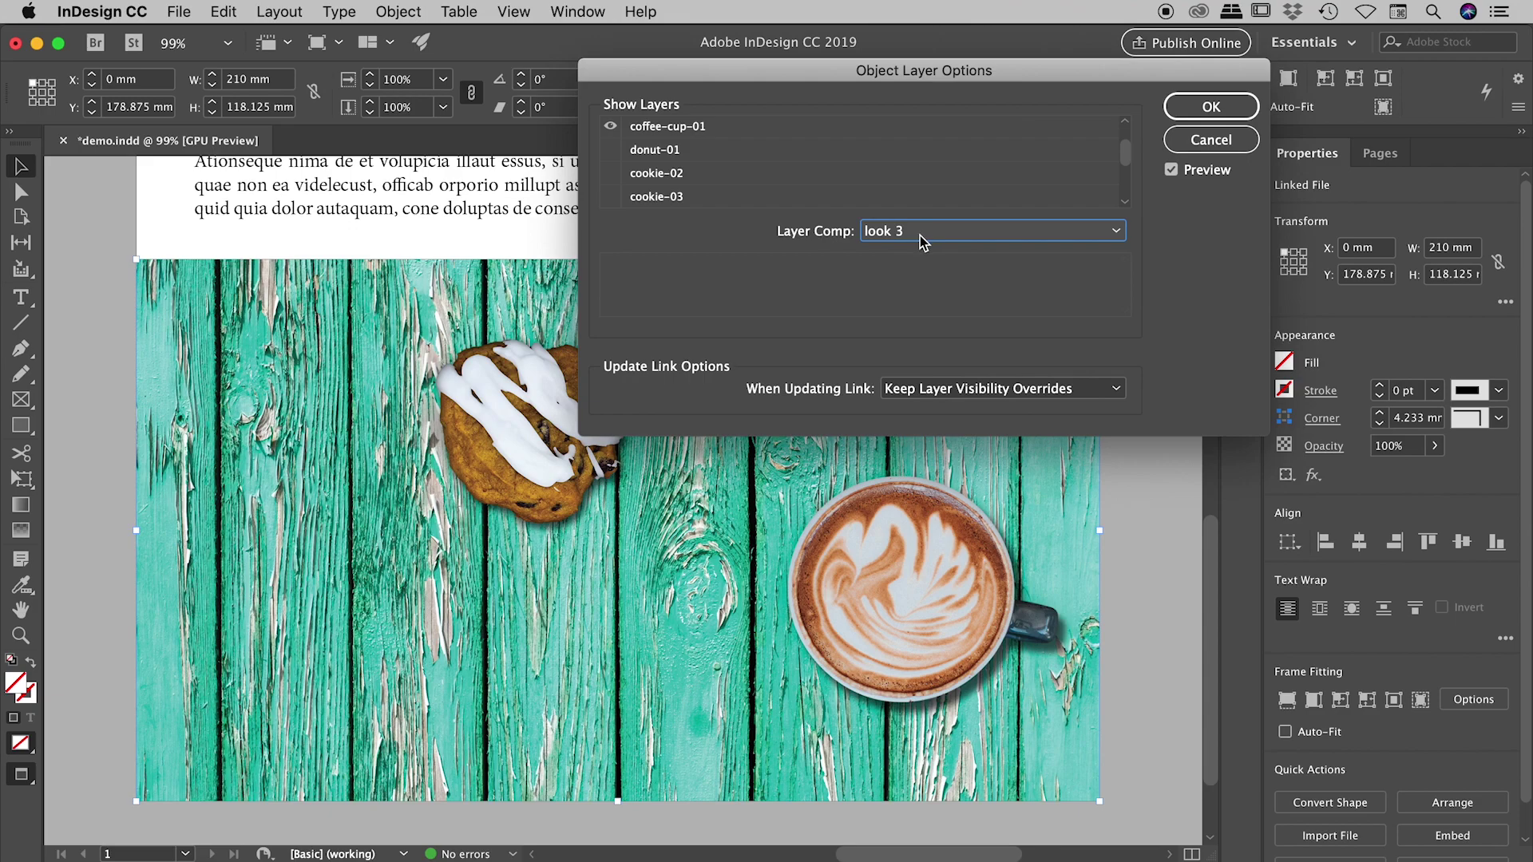
Step: Show the donut-01 layer on top of the chosen layer comp, apply the custom layer visibility and deselect the image
{"action": "left_click_drag", "start_coordinate": [877, 67], "coordinate": [1059, 54]}
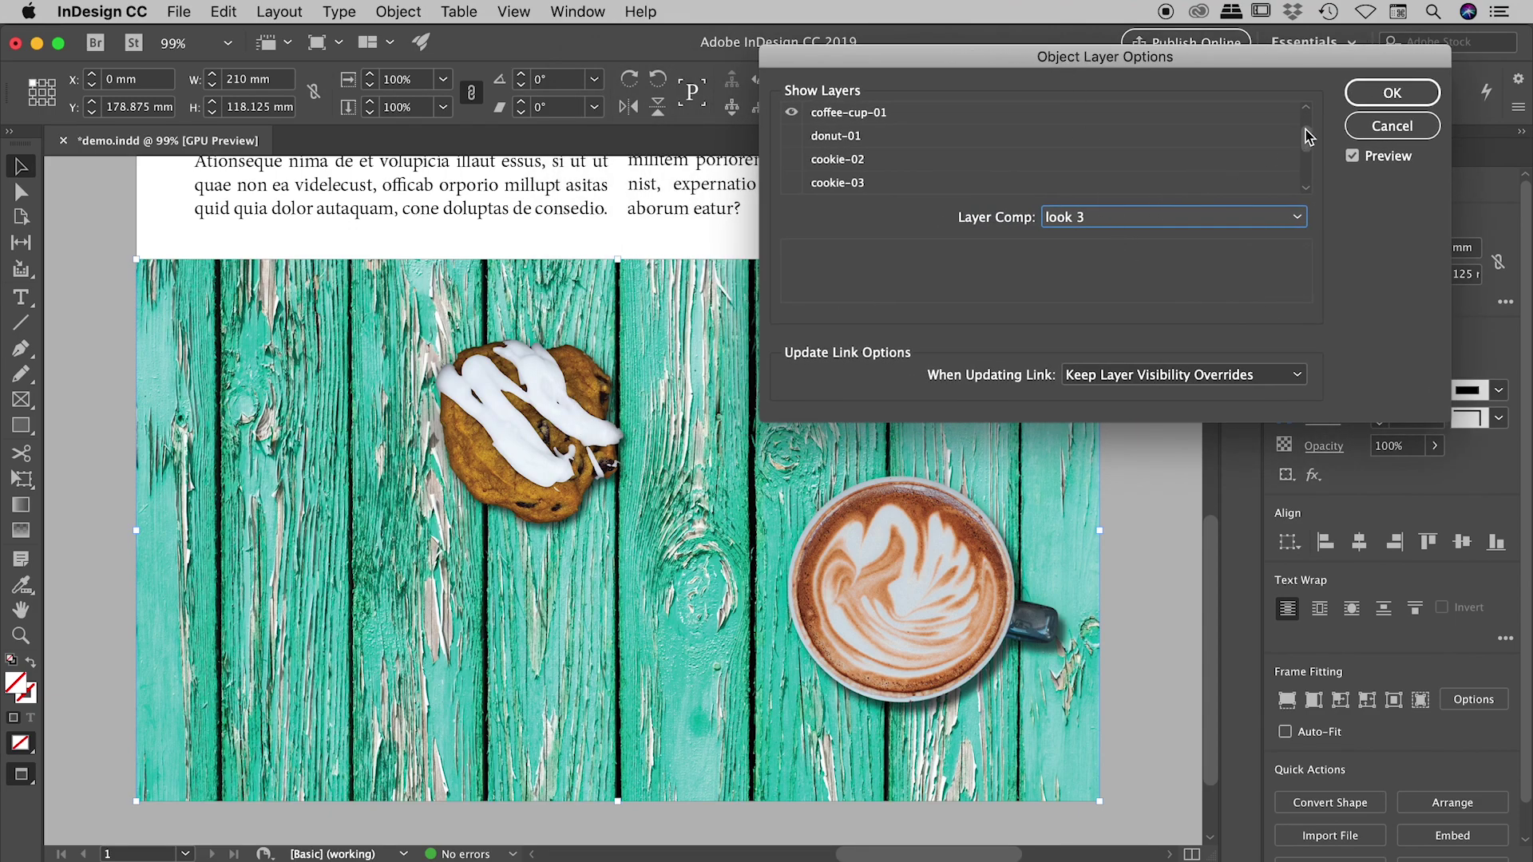
{"action": "left_click", "coordinate": [791, 136]}
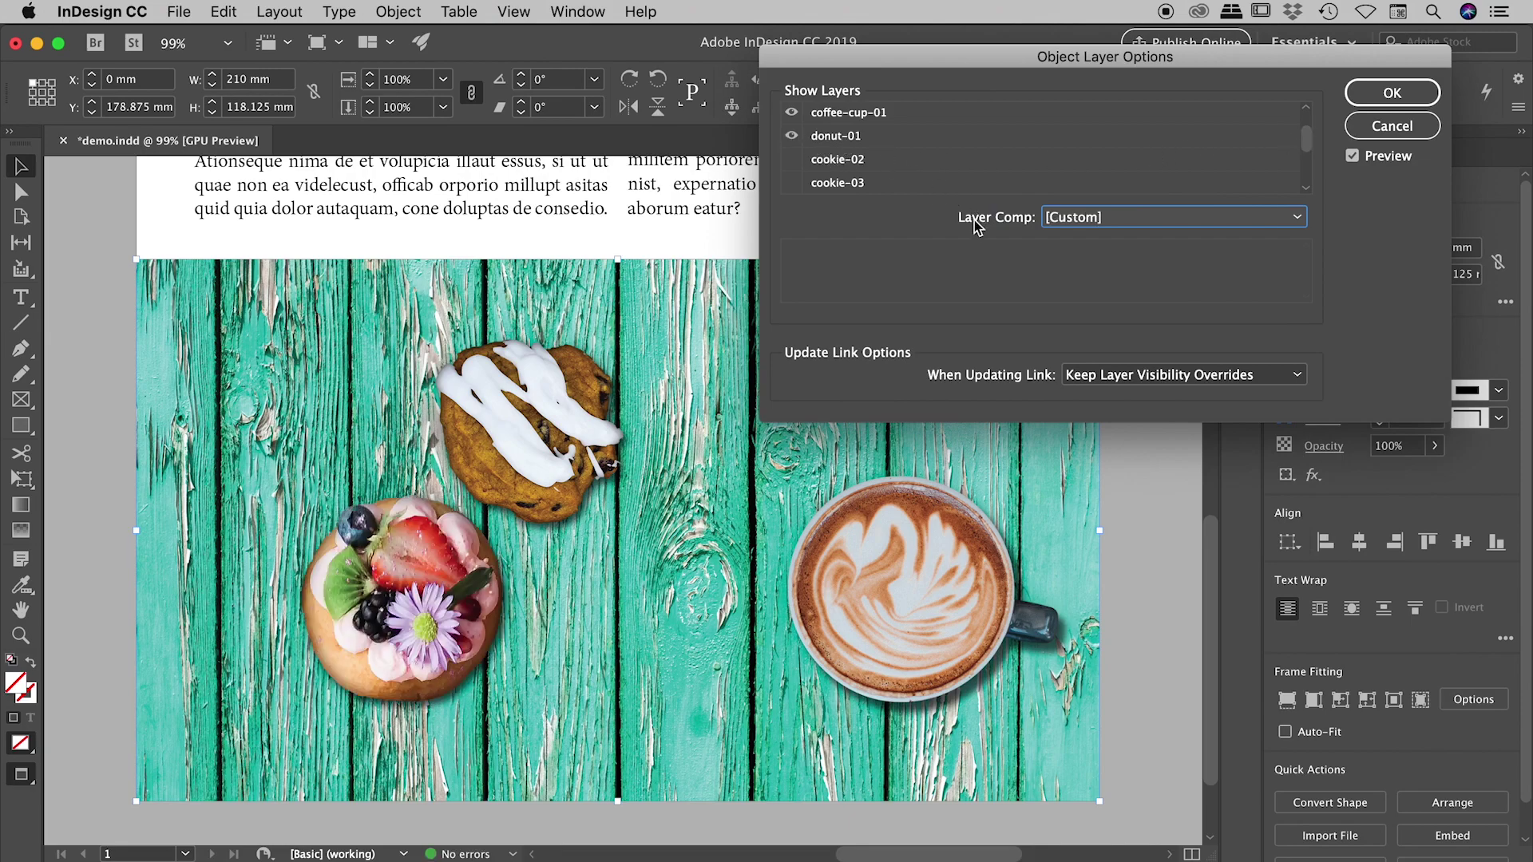
{"action": "left_click", "coordinate": [1143, 224]}
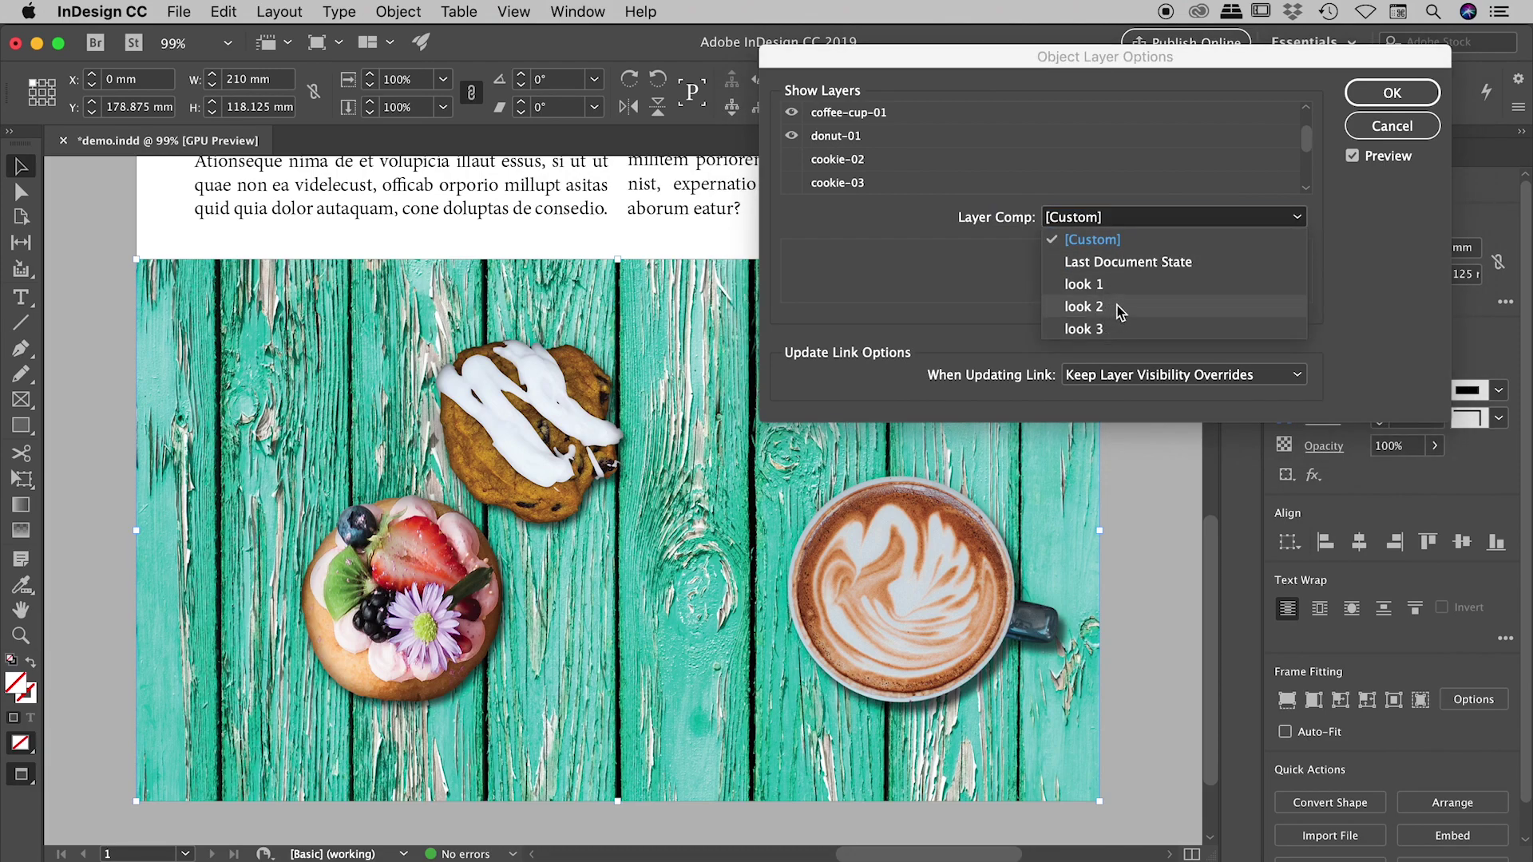
{"action": "left_click", "coordinate": [908, 238]}
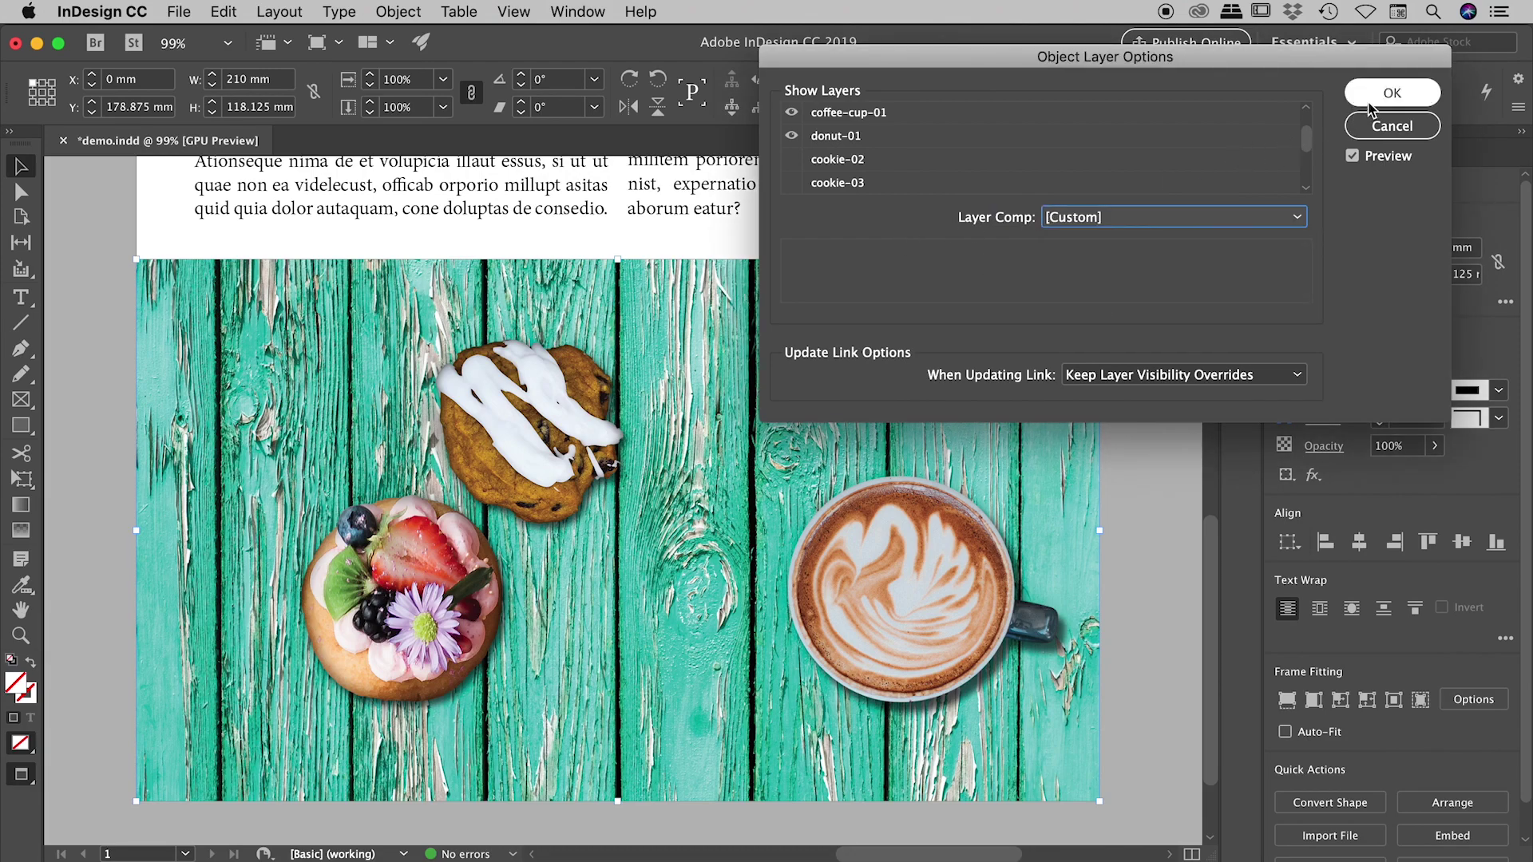
{"action": "left_click", "coordinate": [1374, 95]}
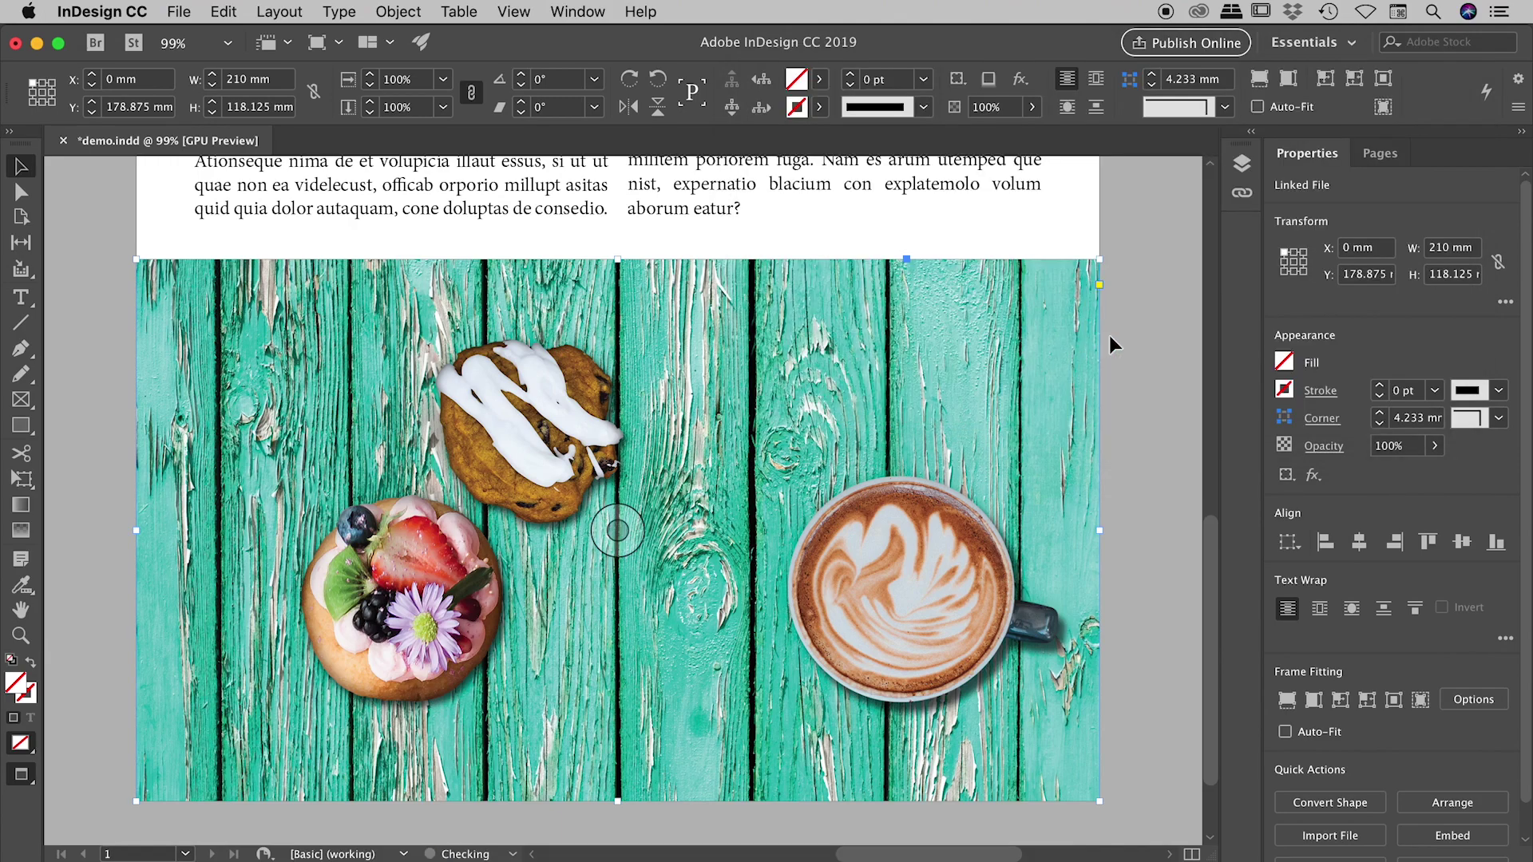
{"action": "left_click", "coordinate": [1127, 338]}
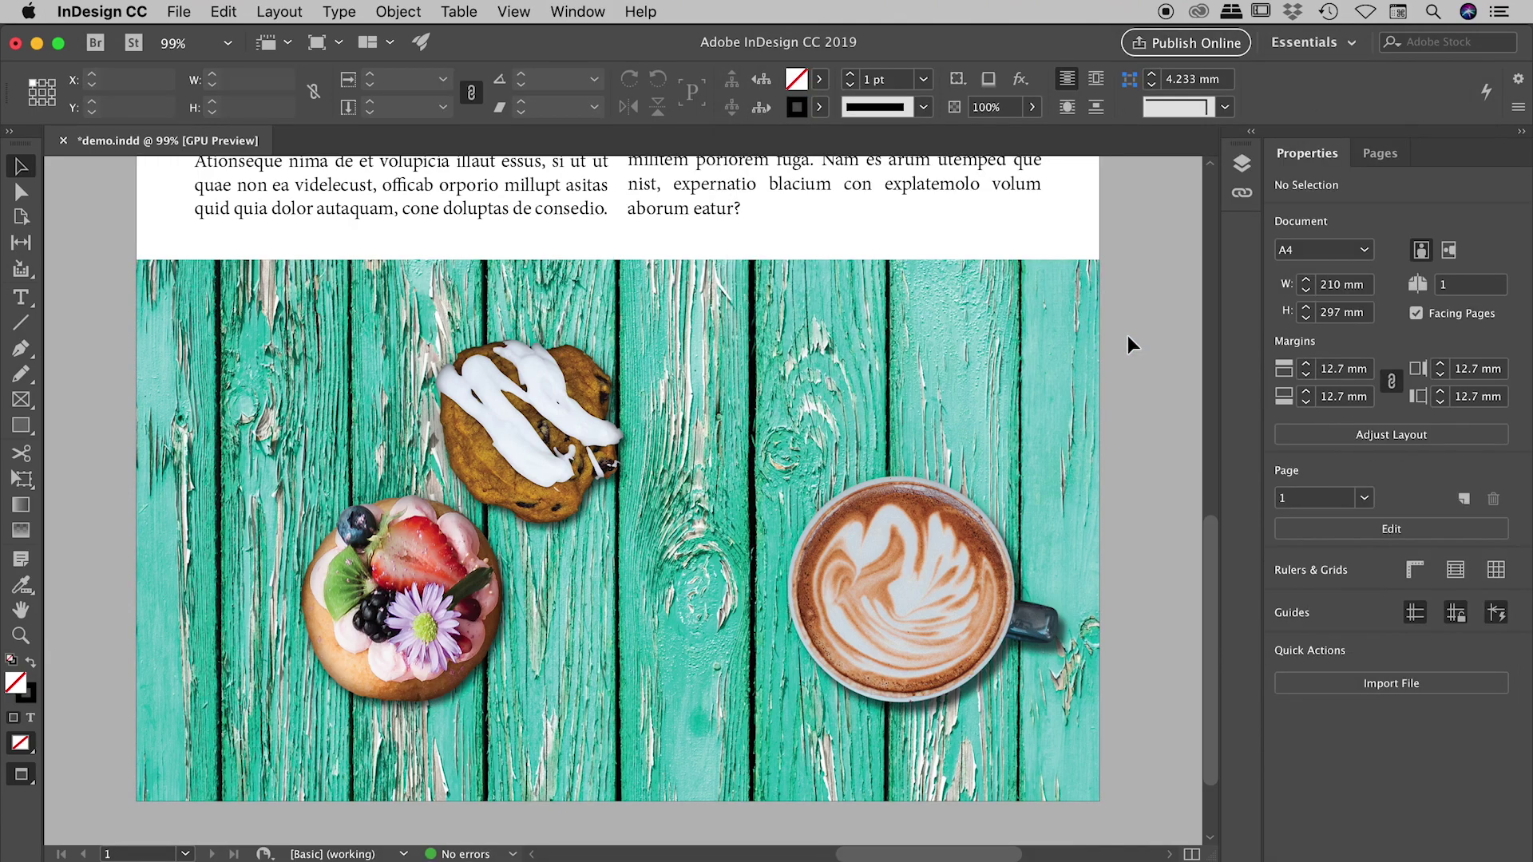